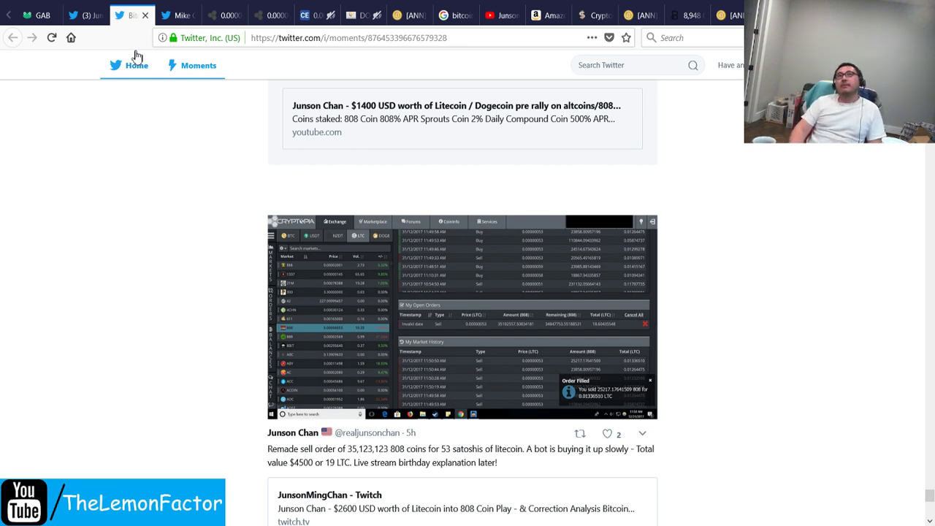
Step: Look over the Twitter profile page and the tweet about the remade 808 coin sell order in the Bitcoin moment
{"action": "left_click", "coordinate": [82, 13]}
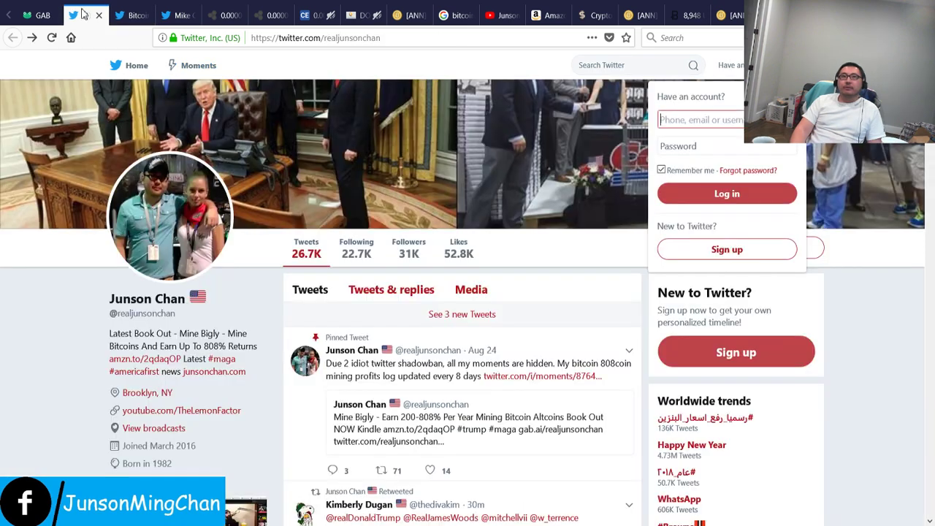
{"action": "left_click", "coordinate": [131, 13]}
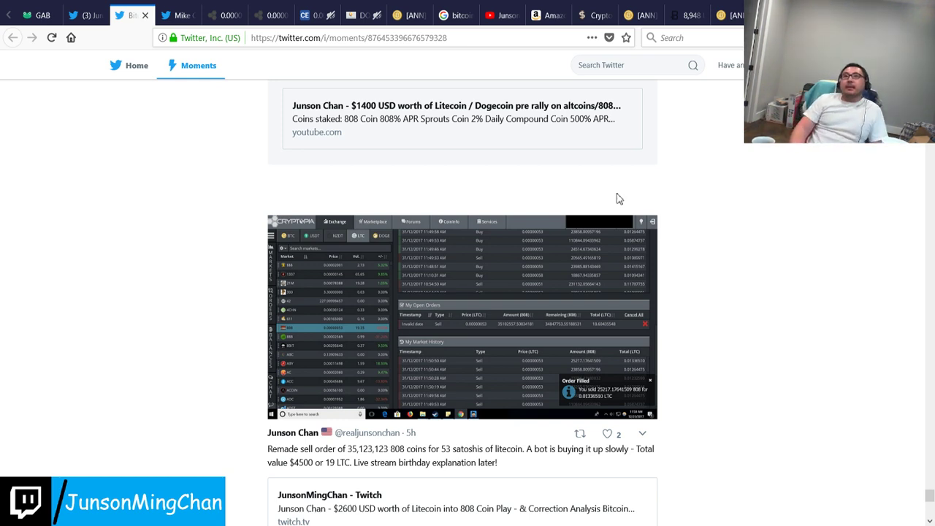
{"action": "scroll", "coordinate": [804, 303], "scroll_direction": "down", "scroll_amount": 1}
{"action": "scroll", "coordinate": [802, 299], "scroll_direction": "down", "scroll_amount": 1}
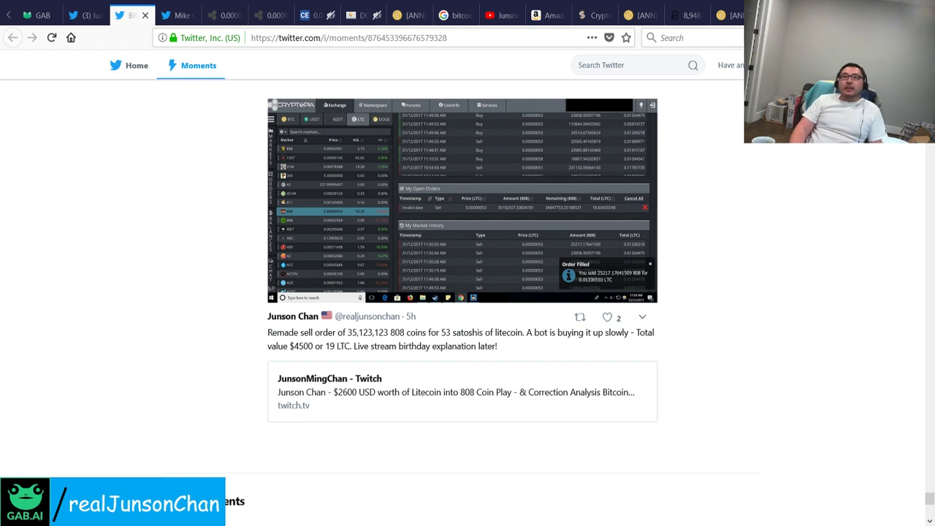
{"action": "scroll", "coordinate": [761, 314], "scroll_direction": "up", "scroll_amount": 2}
{"action": "scroll", "coordinate": [760, 312], "scroll_direction": "down", "scroll_amount": 1}
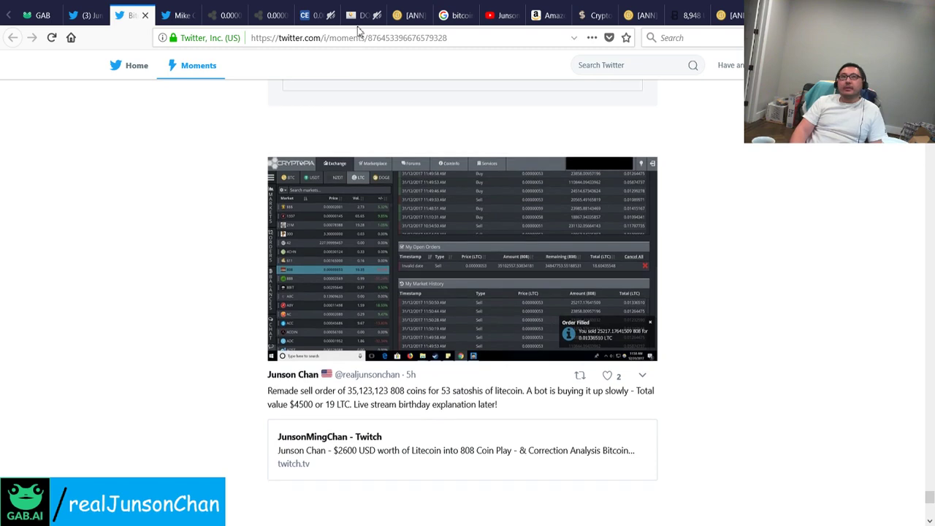
Step: Examine the 808/LTC sell orders, buy orders and market history on Cryptopia
{"action": "left_click", "coordinate": [241, 10]}
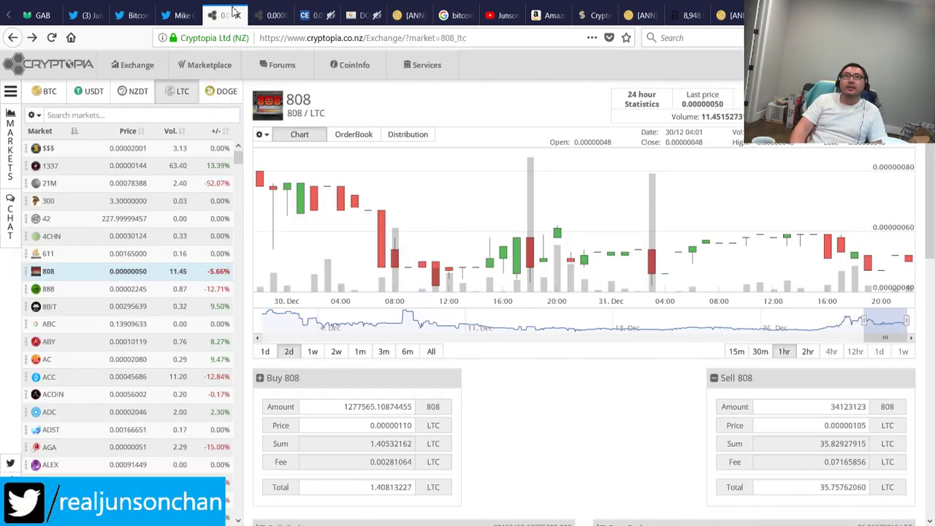
{"action": "scroll", "coordinate": [605, 265], "scroll_direction": "down", "scroll_amount": 3}
{"action": "scroll", "coordinate": [591, 263], "scroll_direction": "down", "scroll_amount": 2}
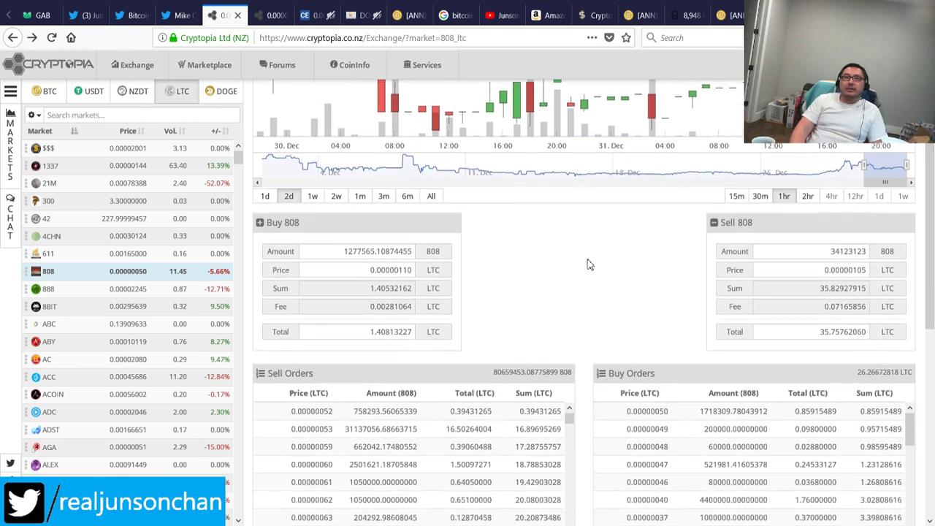
{"action": "scroll", "coordinate": [569, 293], "scroll_direction": "down", "scroll_amount": 5}
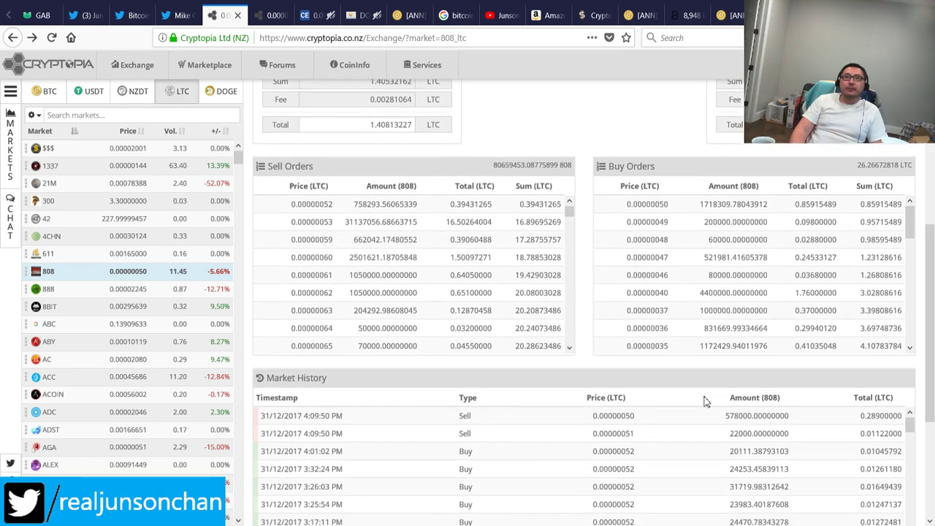
Step: Return to the Bitcoin moment on Twitter and enlarge the Cryptopia screenshot in the 808 sell order tweet
{"action": "left_click", "coordinate": [175, 15]}
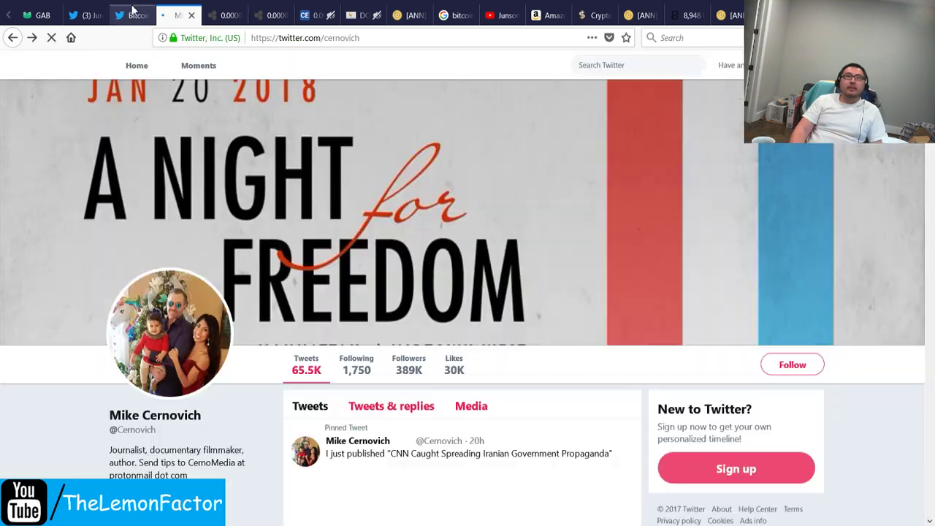
{"action": "left_click", "coordinate": [125, 10]}
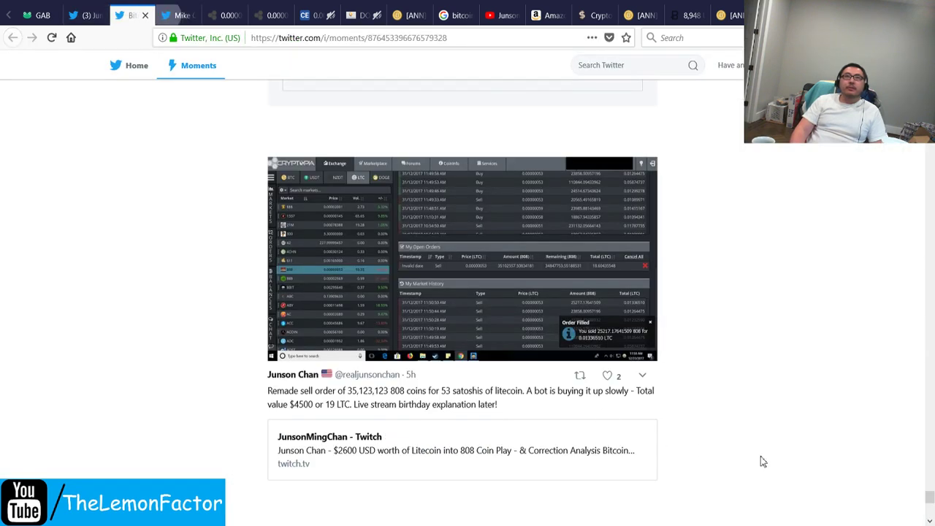
{"action": "scroll", "coordinate": [787, 400], "scroll_direction": "down", "scroll_amount": 2}
{"action": "scroll", "coordinate": [782, 406], "scroll_direction": "up", "scroll_amount": 3}
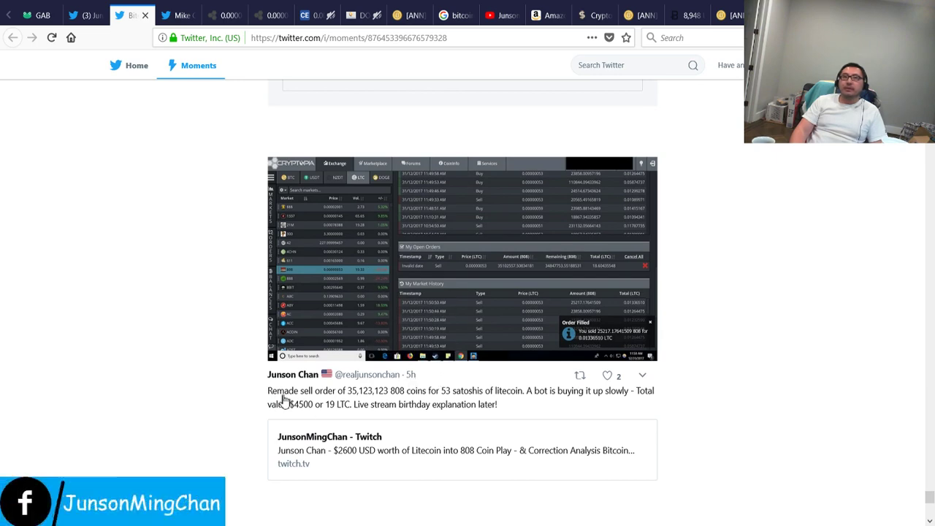
{"action": "left_click", "coordinate": [512, 241]}
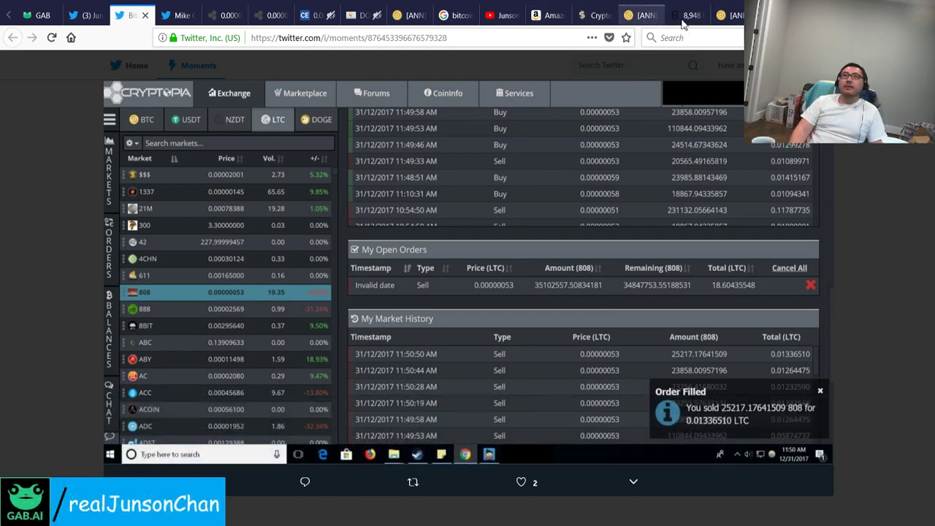
Step: Open the preev LTC/USD page and examine the prices and 24-hour changes of the leading coins on CoinMarketCap
{"action": "left_click", "coordinate": [686, 19]}
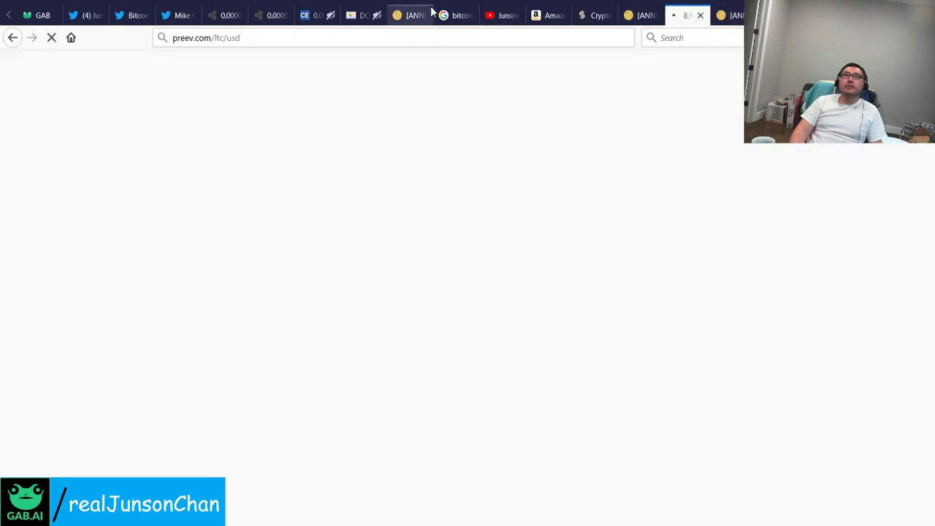
{"action": "left_click", "coordinate": [595, 14]}
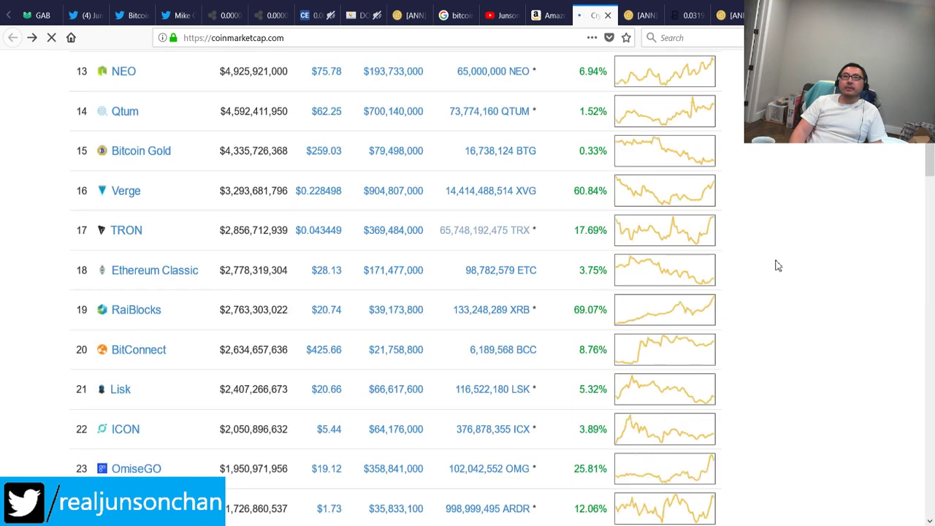
{"action": "scroll", "coordinate": [778, 266], "scroll_direction": "up", "scroll_amount": 5}
{"action": "scroll", "coordinate": [782, 219], "scroll_direction": "up", "scroll_amount": 5}
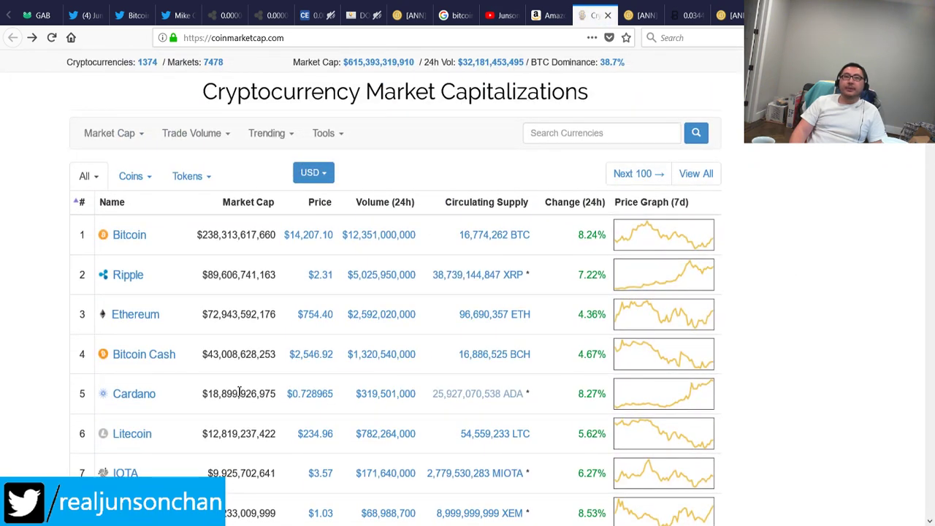
{"action": "scroll", "coordinate": [401, 394], "scroll_direction": "down", "scroll_amount": 2}
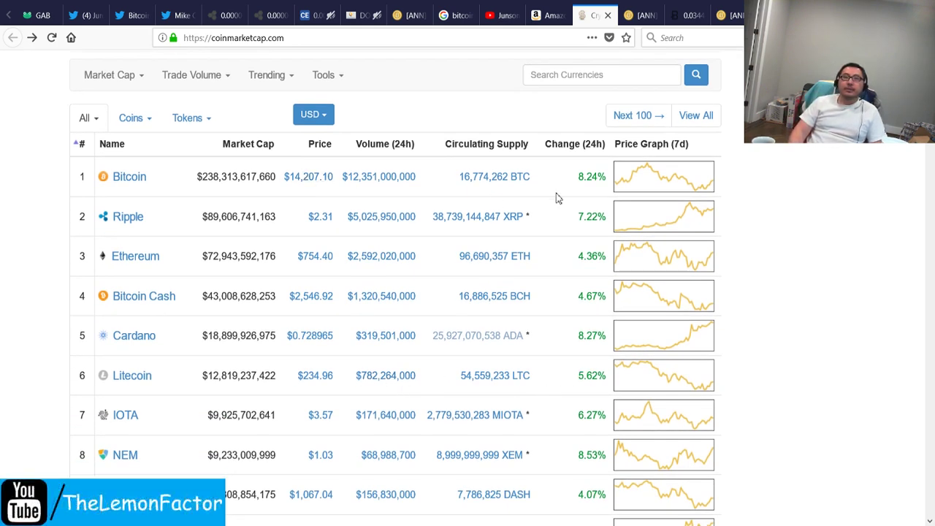
{"action": "scroll", "coordinate": [561, 424], "scroll_direction": "down", "scroll_amount": 5}
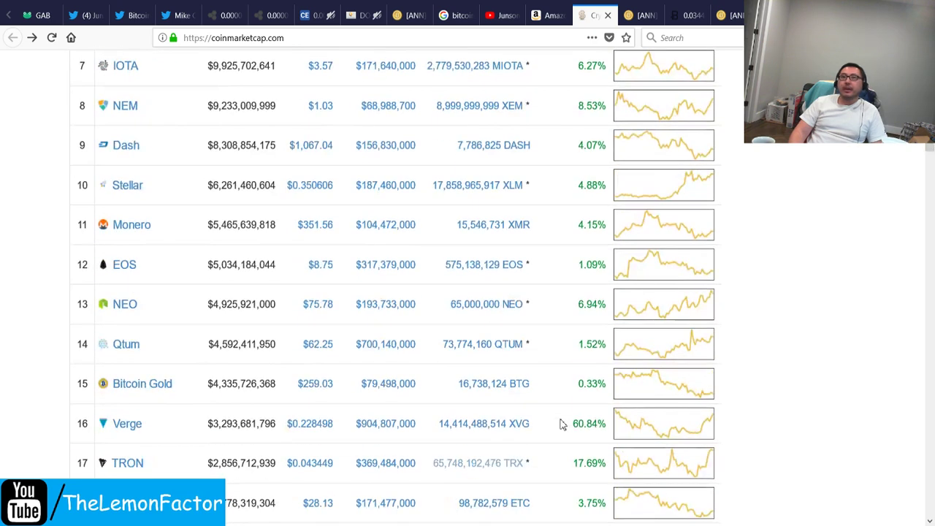
{"action": "scroll", "coordinate": [561, 424], "scroll_direction": "up", "scroll_amount": 4}
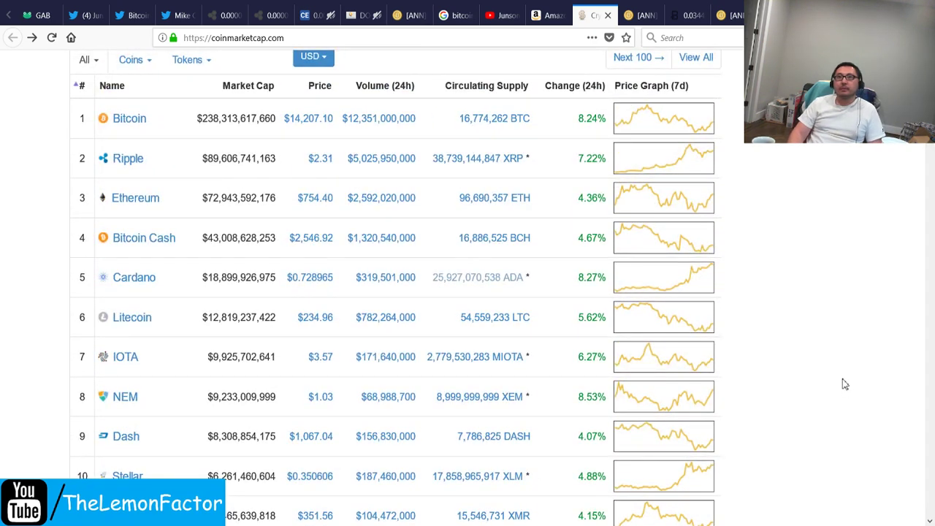
{"action": "scroll", "coordinate": [845, 385], "scroll_direction": "up", "scroll_amount": 2}
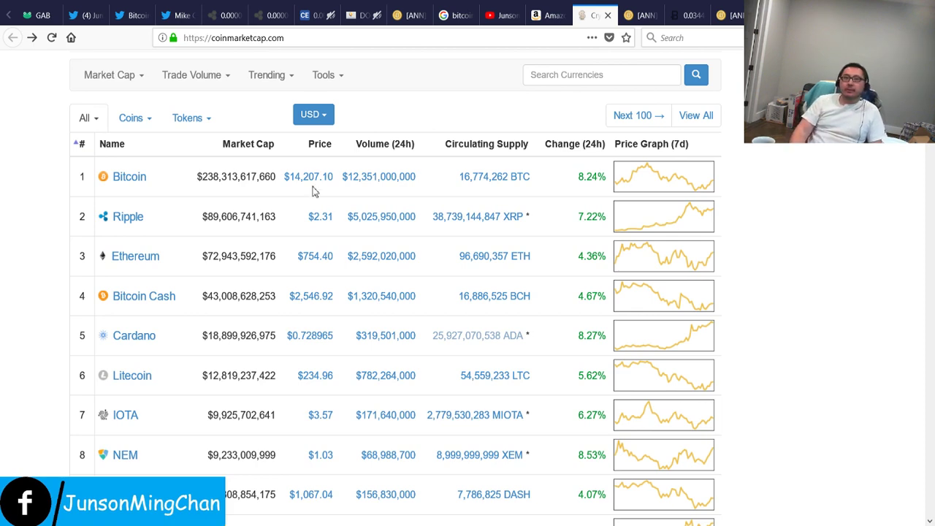
{"action": "scroll", "coordinate": [538, 421], "scroll_direction": "down", "scroll_amount": 4}
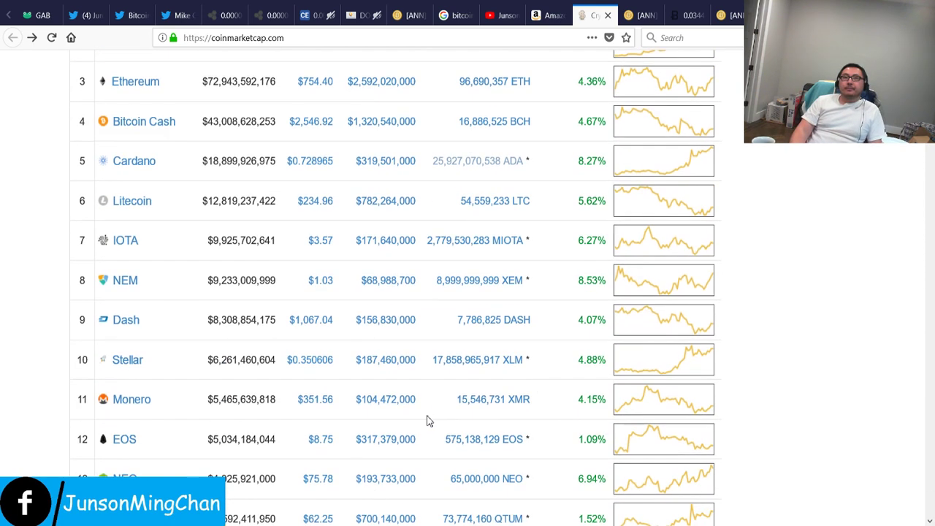
{"action": "scroll", "coordinate": [475, 423], "scroll_direction": "up", "scroll_amount": 2}
{"action": "scroll", "coordinate": [516, 427], "scroll_direction": "up", "scroll_amount": 1}
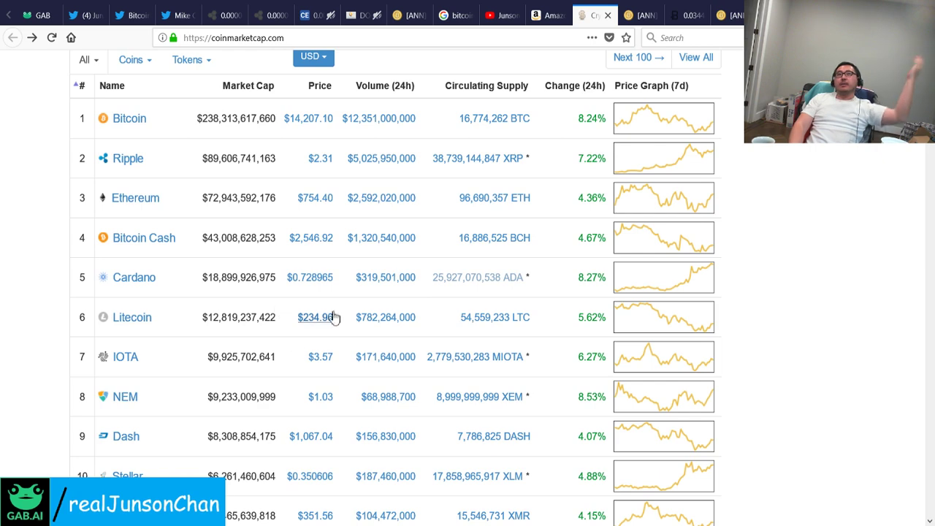
Step: Revisit the 808/LTC order book on Cryptopia and return to the top of CoinMarketCap's coin ranking
{"action": "left_click", "coordinate": [223, 14]}
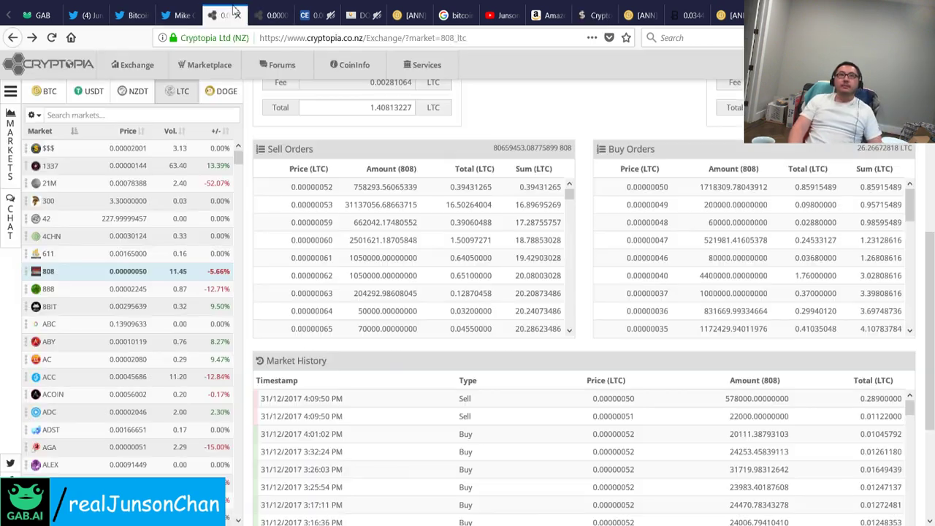
{"action": "left_click", "coordinate": [368, 15]}
{"action": "left_click", "coordinate": [552, 15]}
{"action": "left_click", "coordinate": [589, 13]}
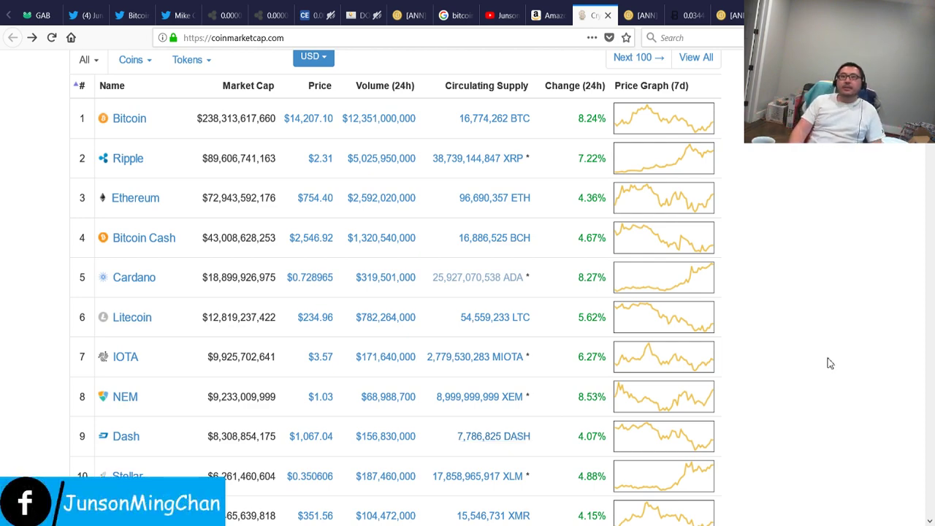
{"action": "scroll", "coordinate": [766, 390], "scroll_direction": "up", "scroll_amount": 2}
{"action": "scroll", "coordinate": [766, 388], "scroll_direction": "down", "scroll_amount": 1}
{"action": "scroll", "coordinate": [766, 387], "scroll_direction": "down", "scroll_amount": 2}
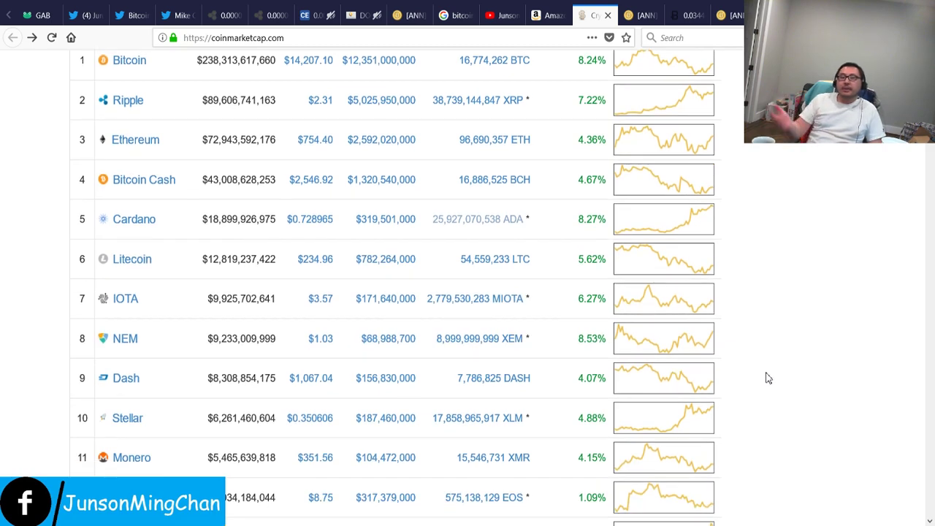
{"action": "scroll", "coordinate": [736, 386], "scroll_direction": "up", "scroll_amount": 4}
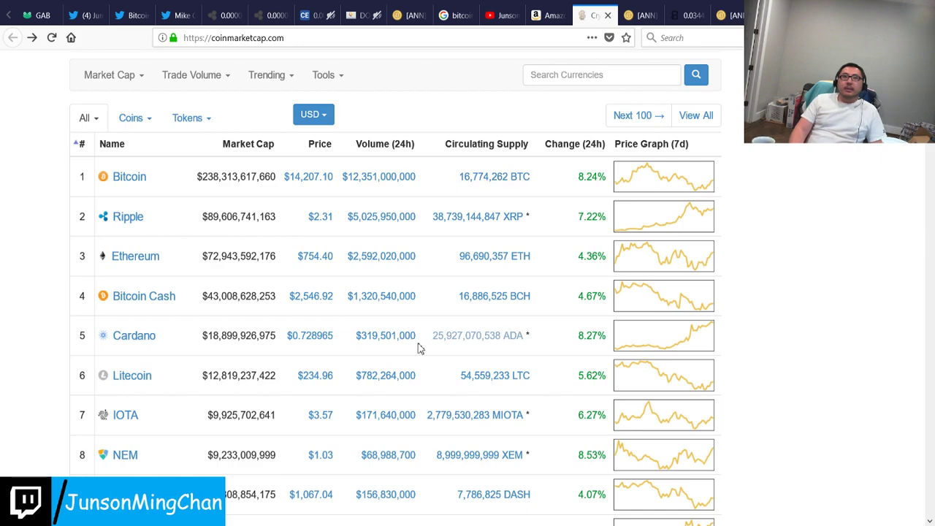
Step: Find Dogecoin in the CoinMarketCap ranking and highlight its row to examine its market cap and price
{"action": "scroll", "coordinate": [422, 351], "scroll_direction": "down", "scroll_amount": 4}
{"action": "scroll", "coordinate": [429, 357], "scroll_direction": "down", "scroll_amount": 8}
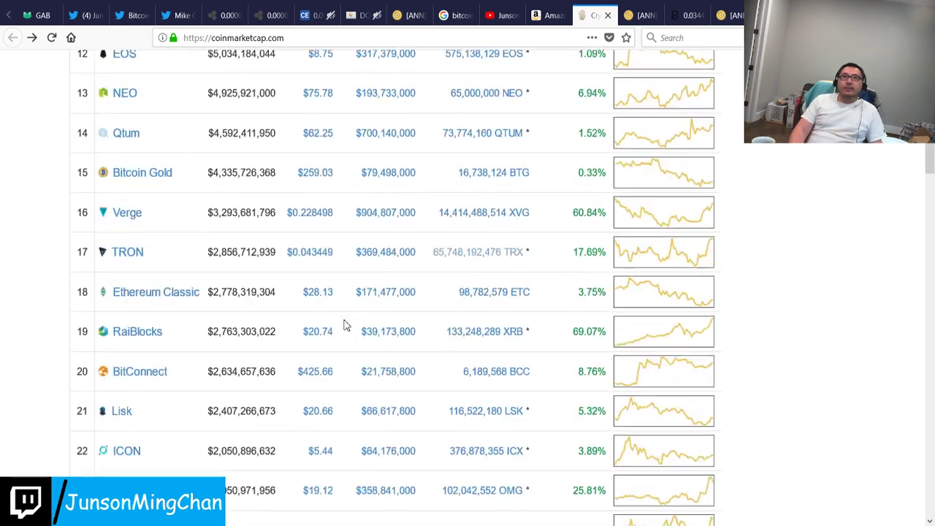
{"action": "scroll", "coordinate": [346, 325], "scroll_direction": "down", "scroll_amount": 10}
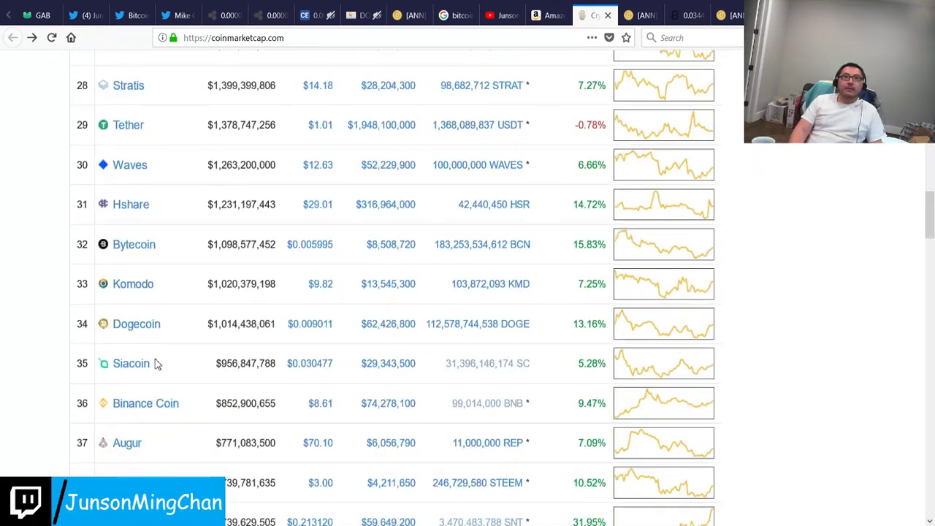
{"action": "scroll", "coordinate": [167, 323], "scroll_direction": "down", "scroll_amount": 1}
{"action": "scroll", "coordinate": [73, 317], "scroll_direction": "up", "scroll_amount": 1}
{"action": "left_click_drag", "start_coordinate": [73, 317], "coordinate": [639, 315]}
{"action": "left_click", "coordinate": [810, 334]}
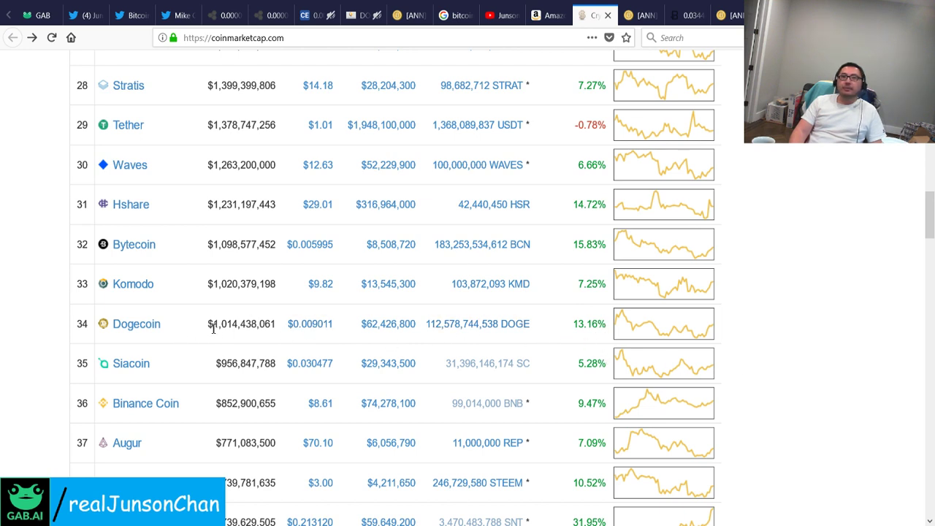
Step: Go back to the 808/DOGE market on Cryptopia, refresh it, and examine its orders, trade history and price chart
{"action": "left_click", "coordinate": [212, 17]}
{"action": "scroll", "coordinate": [553, 132], "scroll_direction": "up", "scroll_amount": 3}
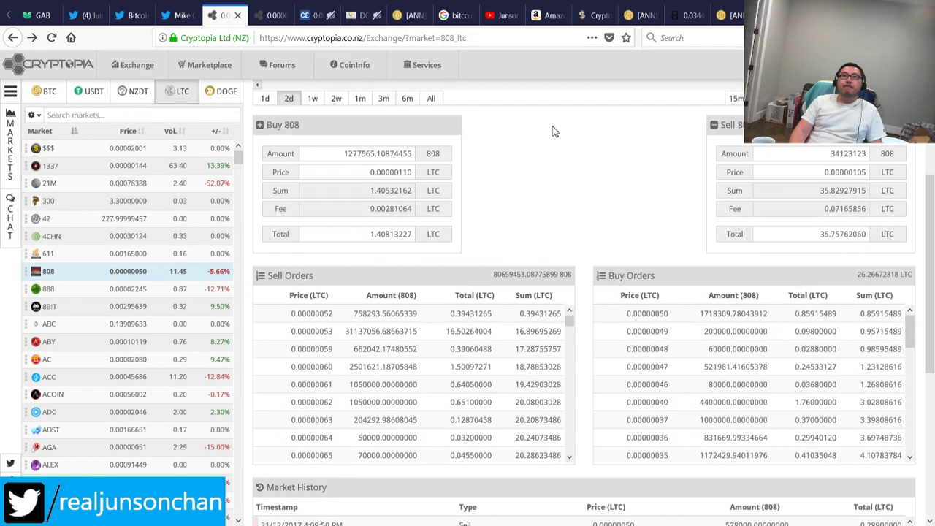
{"action": "left_click", "coordinate": [10, 40]}
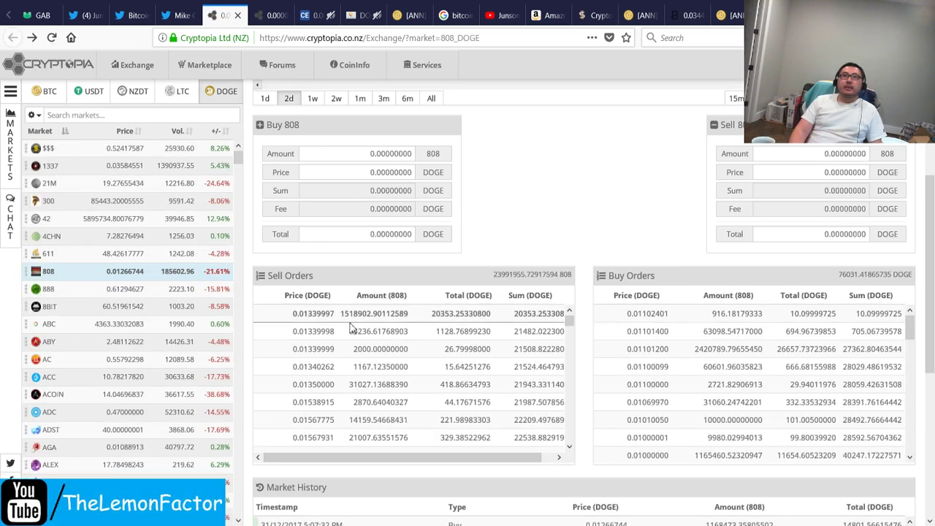
{"action": "key", "text": "F5"}
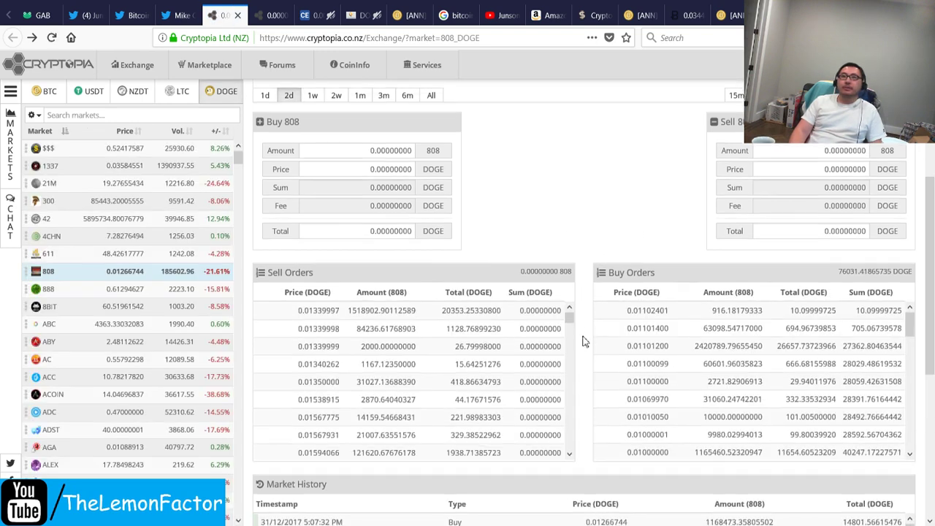
{"action": "scroll", "coordinate": [584, 340], "scroll_direction": "down", "scroll_amount": 2}
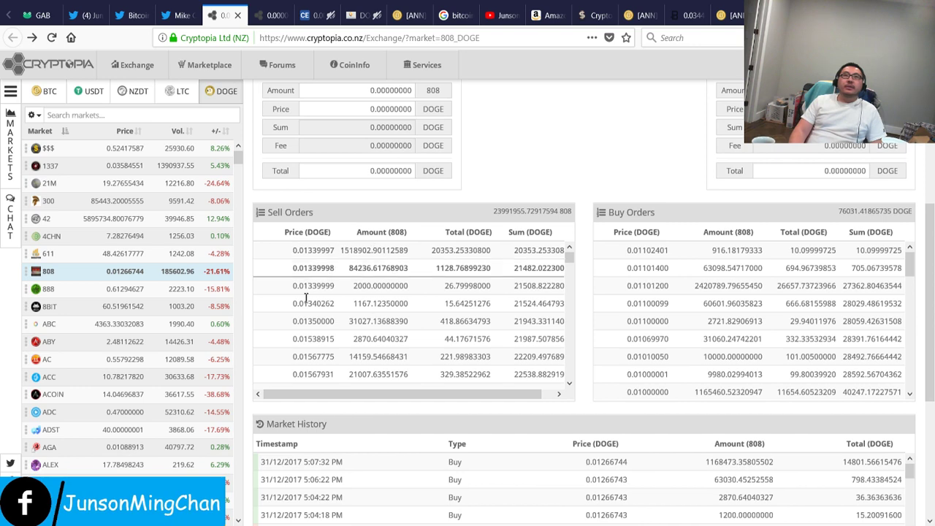
{"action": "scroll", "coordinate": [585, 457], "scroll_direction": "down", "scroll_amount": 4}
{"action": "scroll", "coordinate": [584, 456], "scroll_direction": "down", "scroll_amount": 3}
{"action": "scroll", "coordinate": [528, 377], "scroll_direction": "up", "scroll_amount": 6}
{"action": "scroll", "coordinate": [622, 377], "scroll_direction": "up", "scroll_amount": 10}
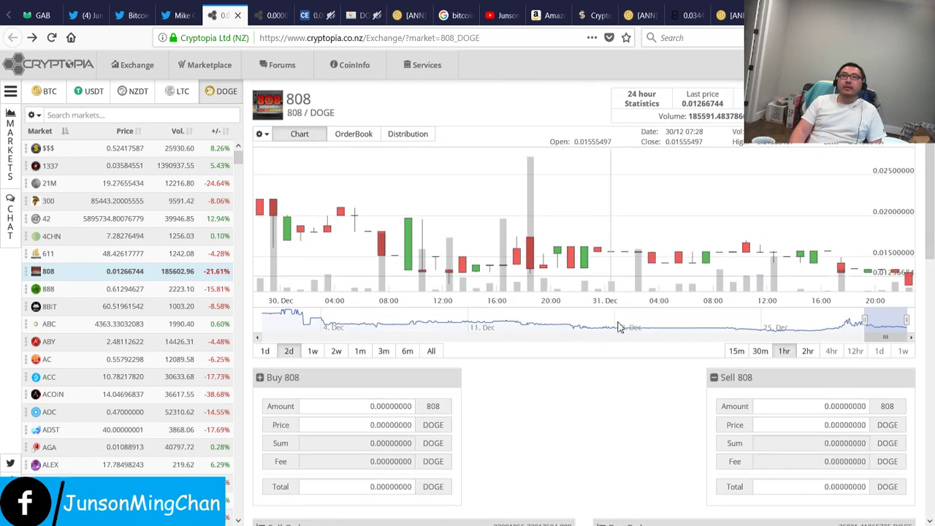
Step: Try the 12hr and 1d intervals on the 808/DOGE chart and widen its date range to begin around 27 December
{"action": "left_click", "coordinate": [855, 351]}
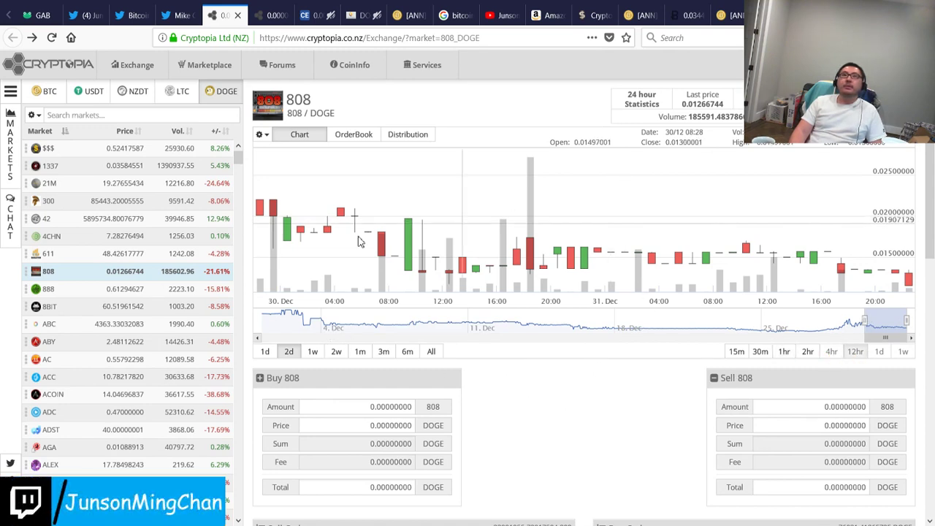
{"action": "left_click", "coordinate": [879, 353]}
{"action": "left_click_drag", "start_coordinate": [865, 326], "coordinate": [906, 322]}
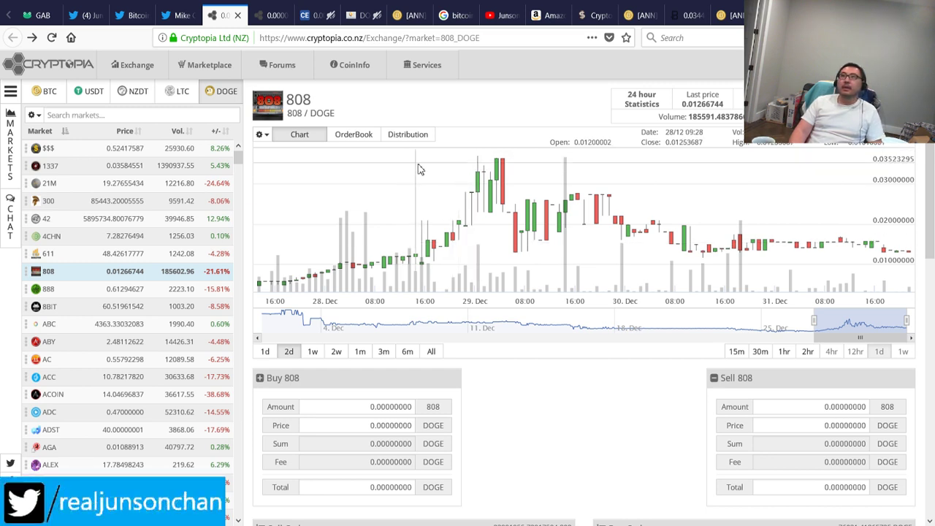
{"action": "scroll", "coordinate": [574, 305], "scroll_direction": "down", "scroll_amount": 5}
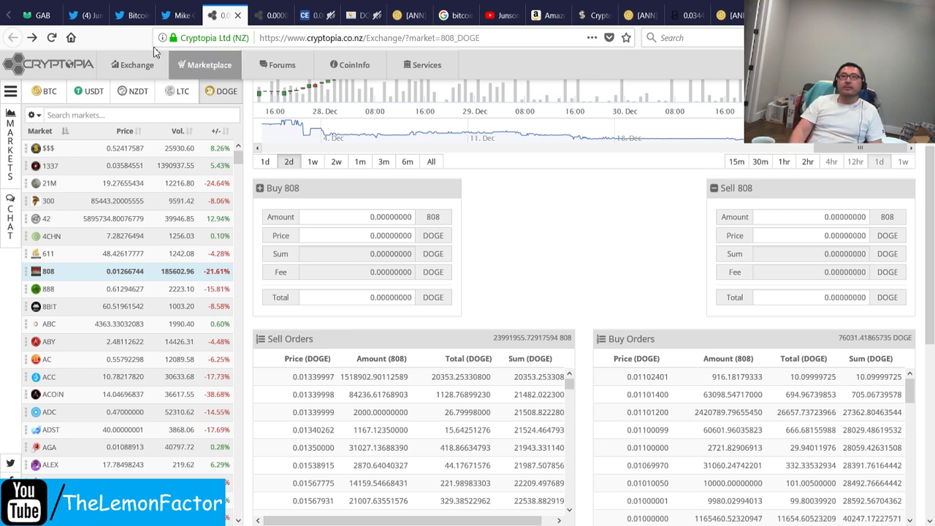
Step: Switch from the 808/DOGE market to 808/LTC and examine its sell and buy orders
{"action": "left_click", "coordinate": [176, 91]}
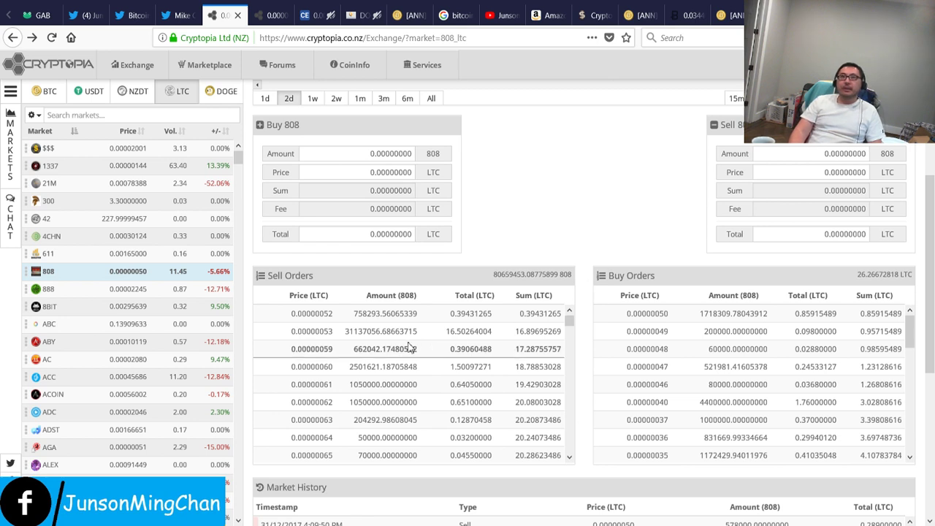
{"action": "triple_click", "coordinate": [540, 331]}
{"action": "left_click", "coordinate": [577, 162]}
{"action": "scroll", "coordinate": [582, 213], "scroll_direction": "down", "scroll_amount": 2}
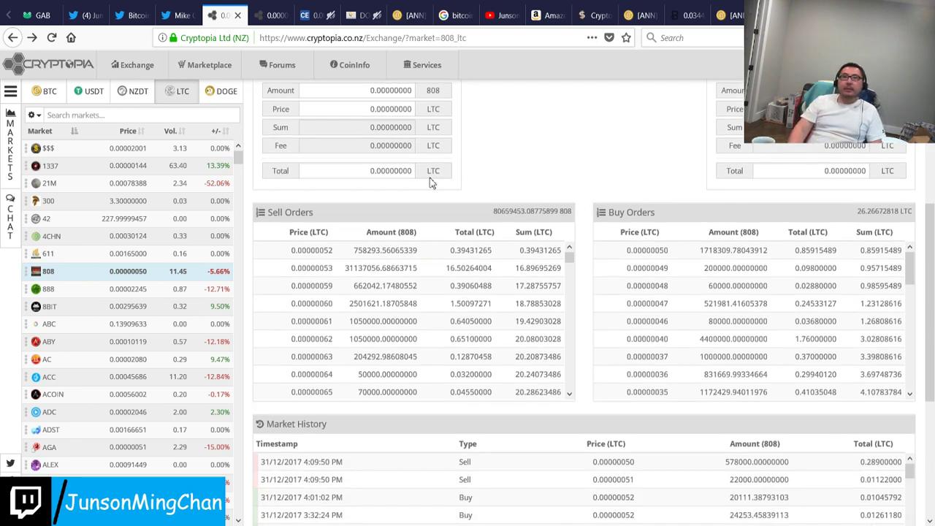
{"action": "scroll", "coordinate": [428, 183], "scroll_direction": "up", "scroll_amount": 2}
{"action": "scroll", "coordinate": [533, 397], "scroll_direction": "down", "scroll_amount": 4}
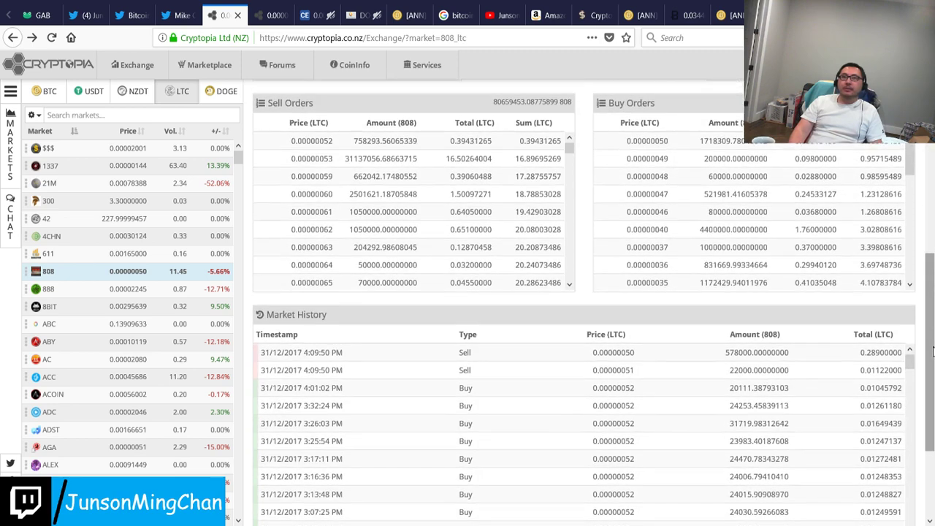
Step: Look through the 808/LTC market history and recheck the large sell order at 0.00000053 LTC
{"action": "scroll", "coordinate": [932, 351], "scroll_direction": "down", "scroll_amount": 2}
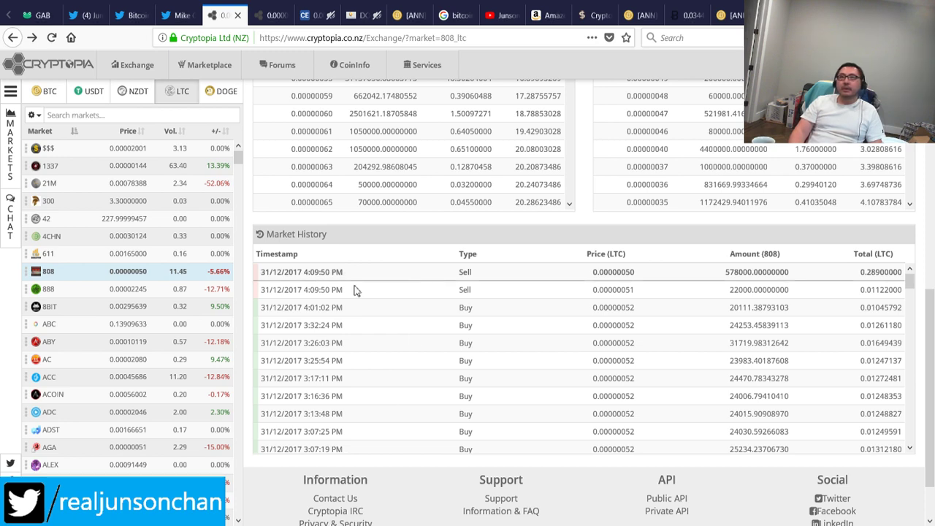
{"action": "scroll", "coordinate": [410, 309], "scroll_direction": "up", "scroll_amount": 3}
{"action": "scroll", "coordinate": [577, 415], "scroll_direction": "down", "scroll_amount": 3}
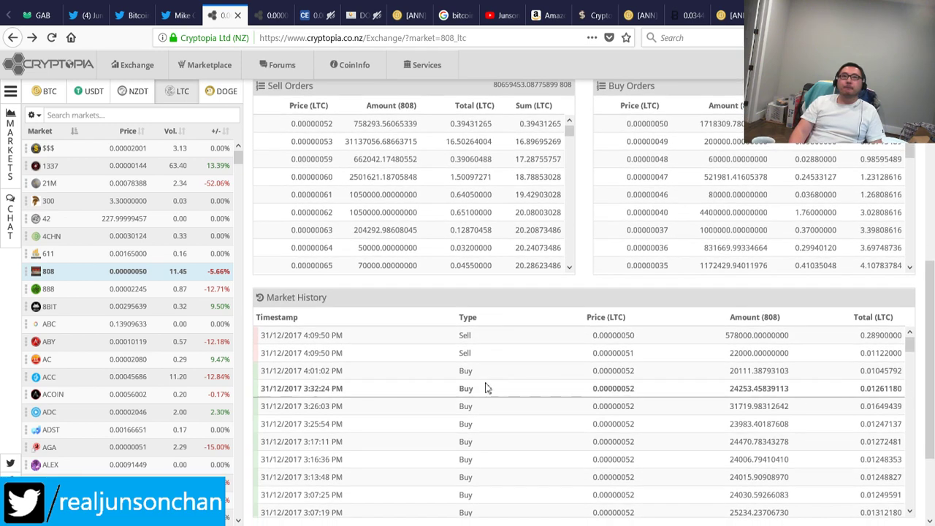
{"action": "scroll", "coordinate": [590, 435], "scroll_direction": "down", "scroll_amount": 5}
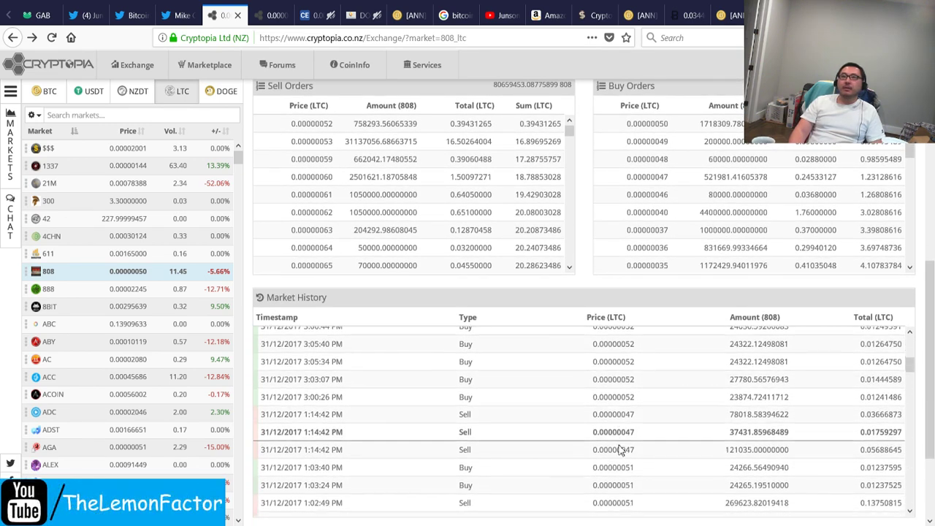
{"action": "scroll", "coordinate": [603, 450], "scroll_direction": "up", "scroll_amount": 5}
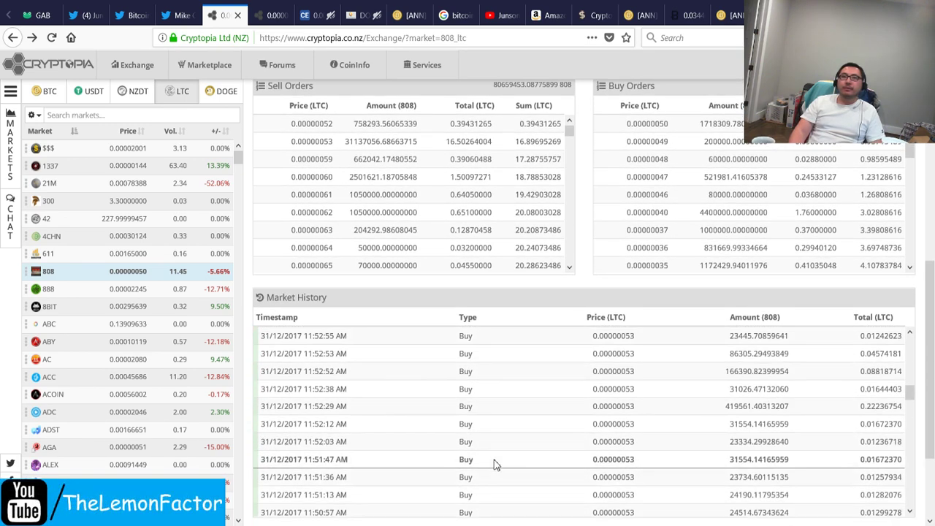
{"action": "scroll", "coordinate": [591, 454], "scroll_direction": "up", "scroll_amount": 5}
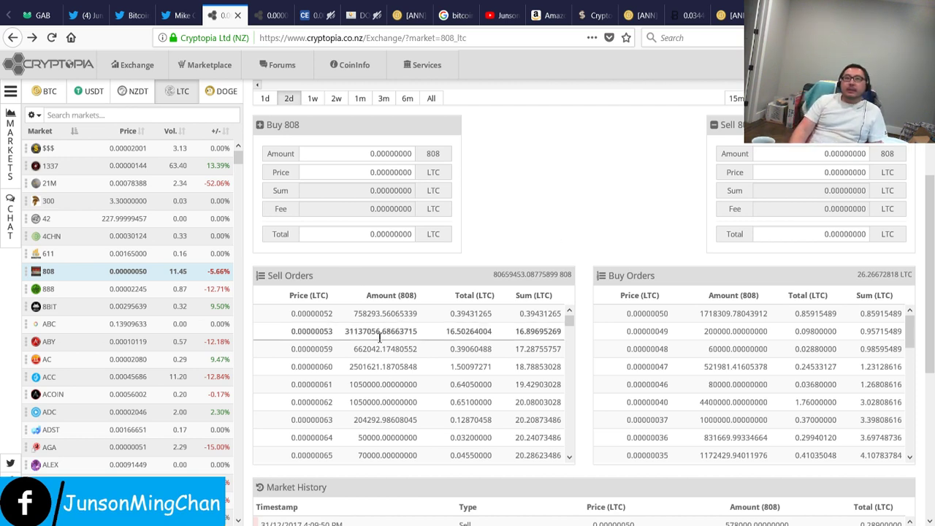
{"action": "scroll", "coordinate": [379, 336], "scroll_direction": "up", "scroll_amount": 2}
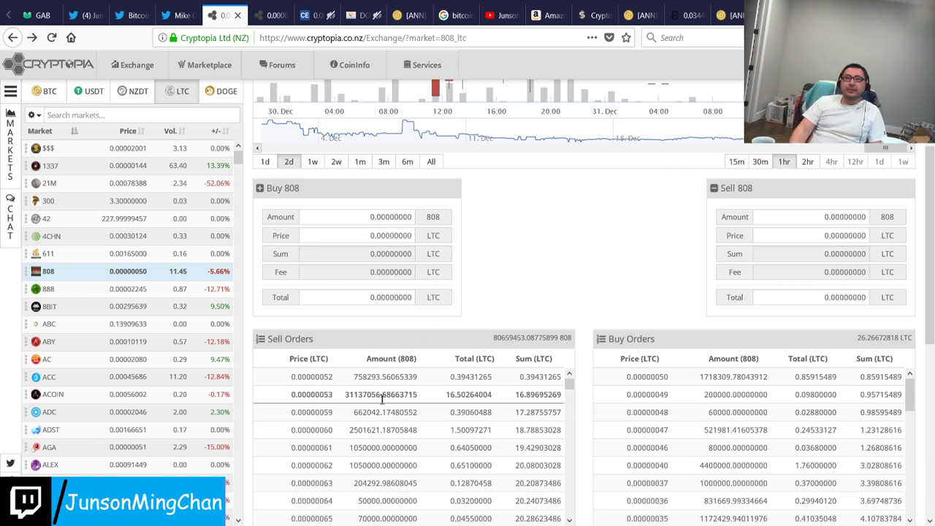
{"action": "scroll", "coordinate": [931, 312], "scroll_direction": "down", "scroll_amount": 1}
{"action": "scroll", "coordinate": [932, 313], "scroll_direction": "down", "scroll_amount": 3}
{"action": "scroll", "coordinate": [334, 324], "scroll_direction": "up", "scroll_amount": 1}
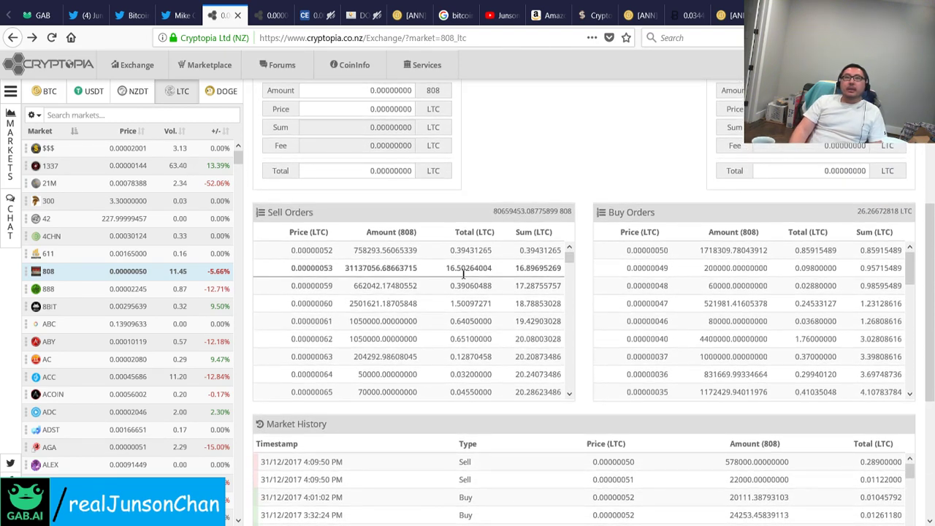
{"action": "scroll", "coordinate": [463, 274], "scroll_direction": "up", "scroll_amount": 3}
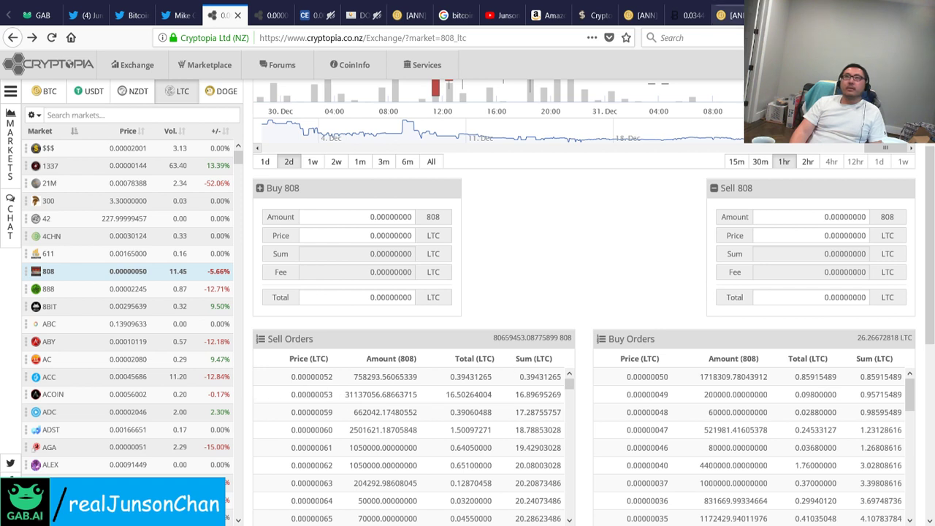
Step: Switch to the Preev Litecoin to US Dollar converter, reload it, and convert 20 LTC to USD
{"action": "left_click", "coordinate": [690, 15]}
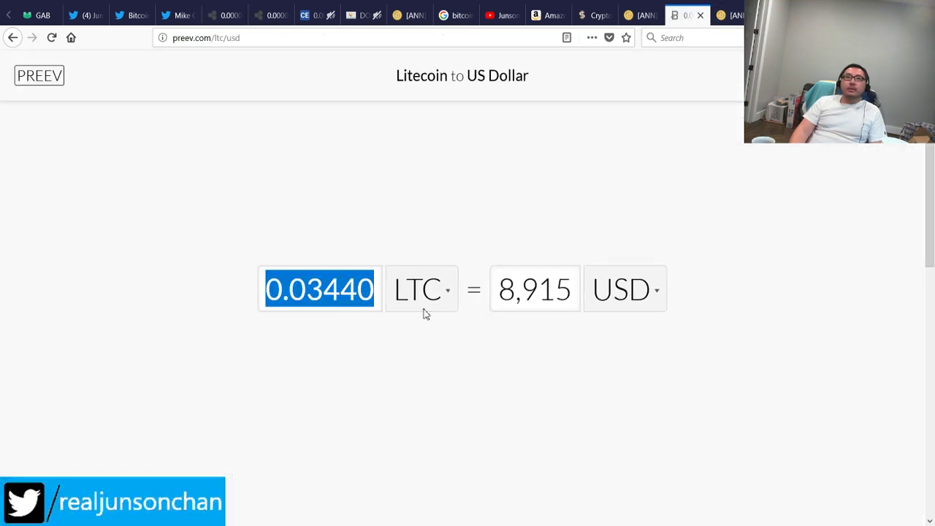
{"action": "left_click", "coordinate": [387, 369]}
{"action": "left_click", "coordinate": [417, 277]}
{"action": "left_click", "coordinate": [406, 374]}
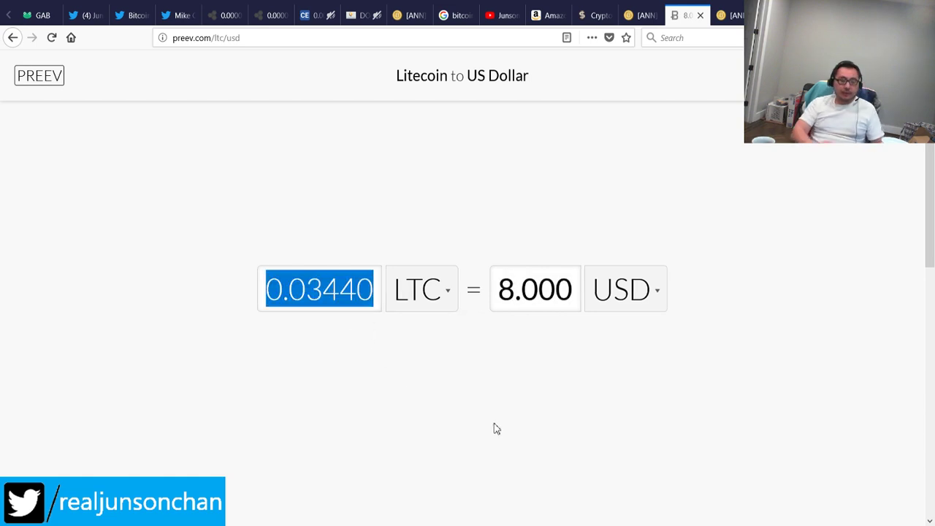
{"action": "left_click", "coordinate": [512, 424]}
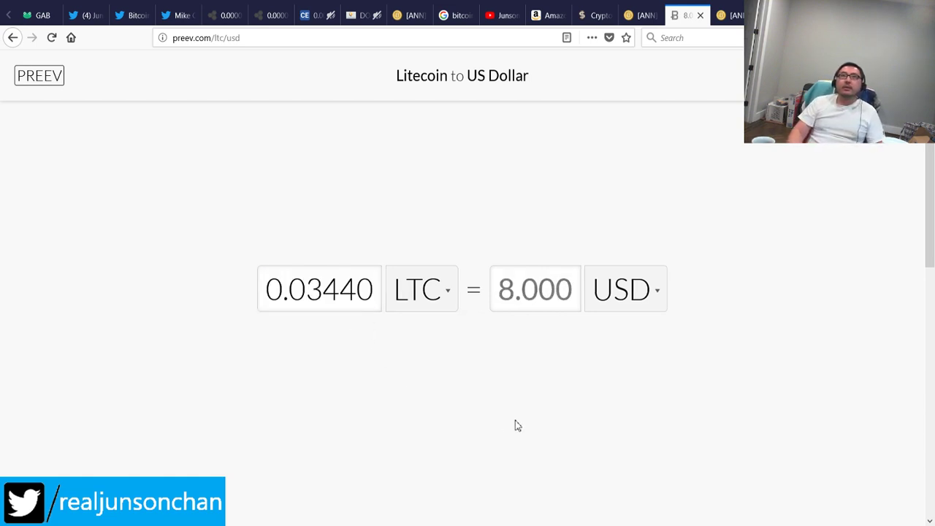
{"action": "key", "text": "F5"}
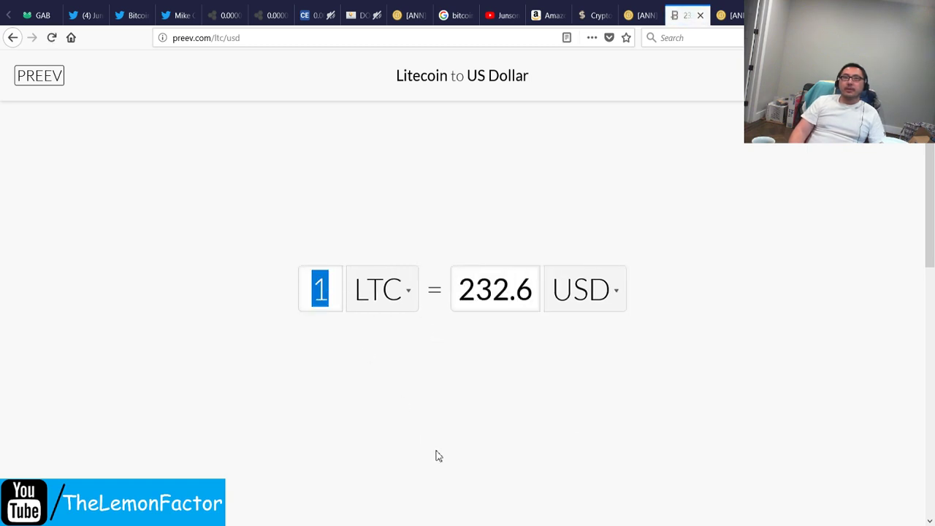
{"action": "type", "text": "20"}
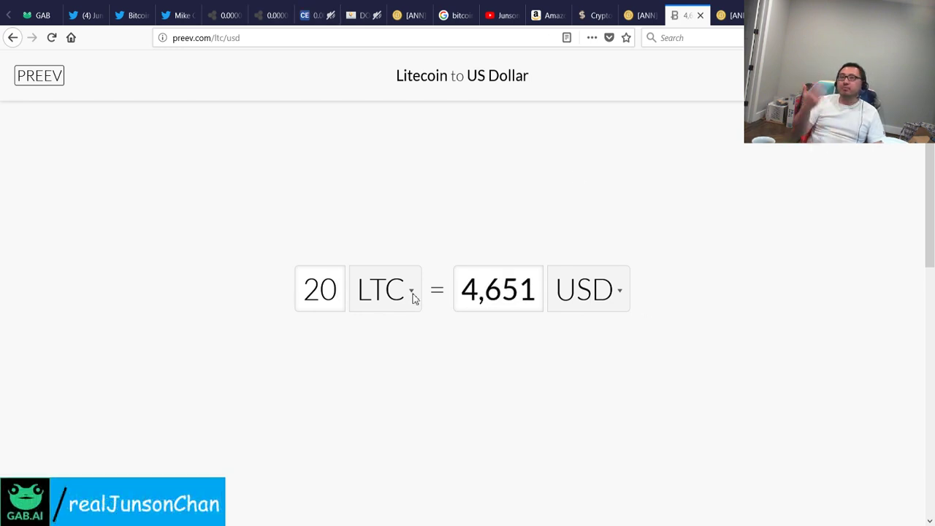
Step: Return to the 808/LTC market on Cryptopia and examine its price chart
{"action": "left_click", "coordinate": [395, 13]}
{"action": "left_click", "coordinate": [267, 15]}
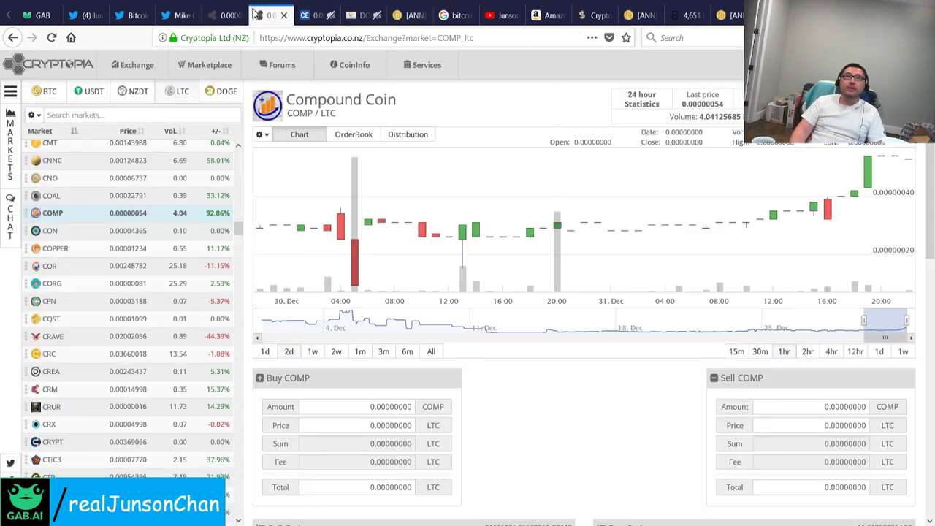
{"action": "left_click", "coordinate": [230, 13]}
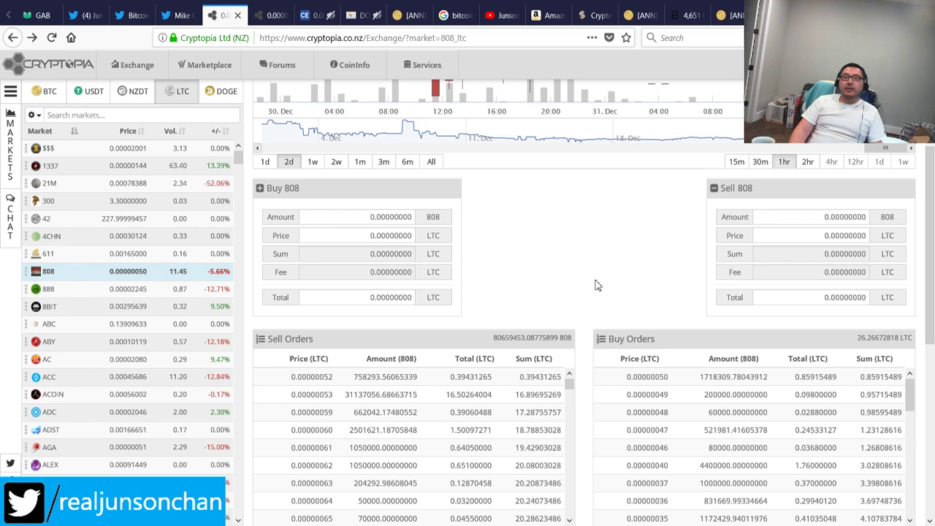
{"action": "scroll", "coordinate": [597, 285], "scroll_direction": "down", "scroll_amount": 3}
{"action": "scroll", "coordinate": [555, 147], "scroll_direction": "up", "scroll_amount": 4}
{"action": "scroll", "coordinate": [597, 327], "scroll_direction": "up", "scroll_amount": 2}
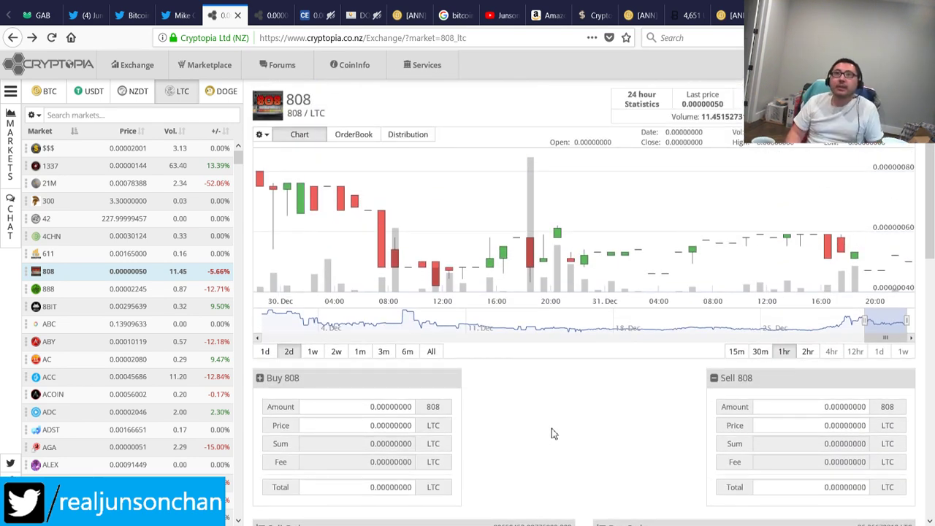
Step: Load the 0.00000053 LTC sell order into the 808 buy and sell forms and view the amounts below the chart
{"action": "scroll", "coordinate": [554, 429], "scroll_direction": "down", "scroll_amount": 1}
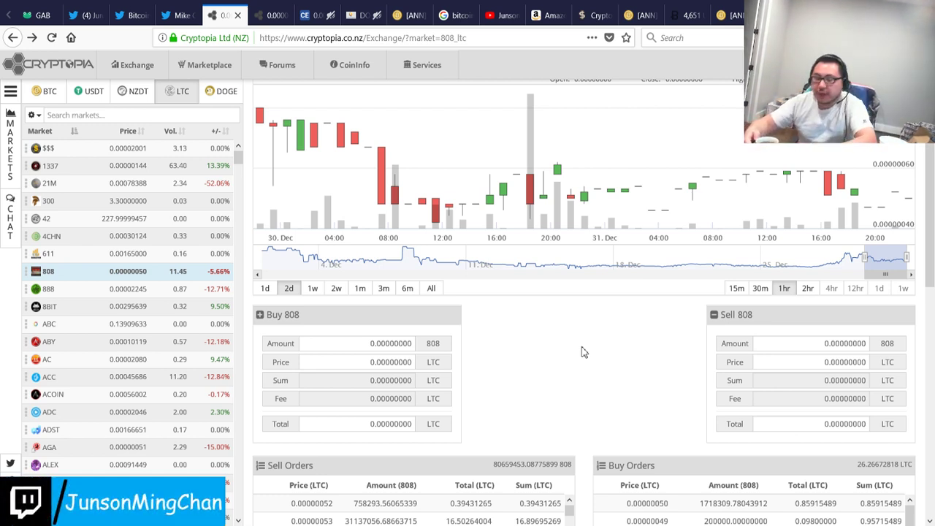
{"action": "scroll", "coordinate": [577, 329], "scroll_direction": "down", "scroll_amount": 3}
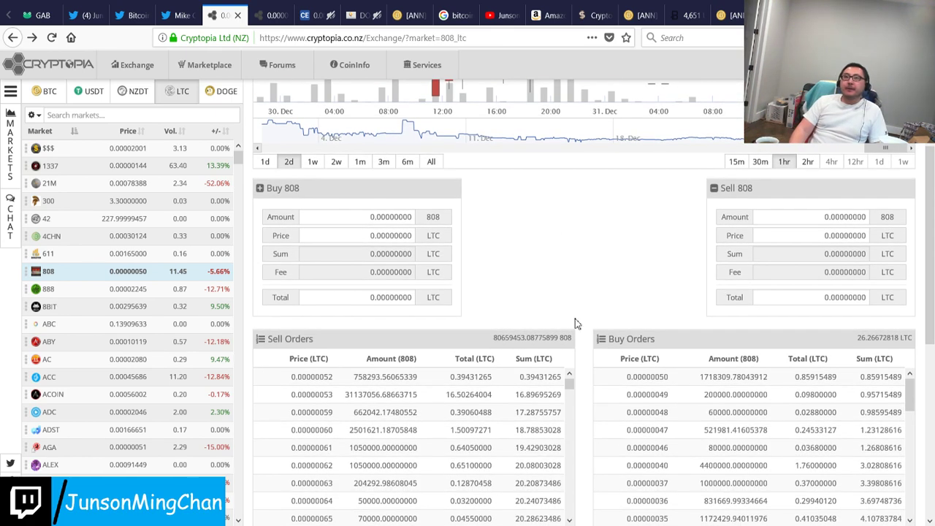
{"action": "scroll", "coordinate": [632, 255], "scroll_direction": "down", "scroll_amount": 3}
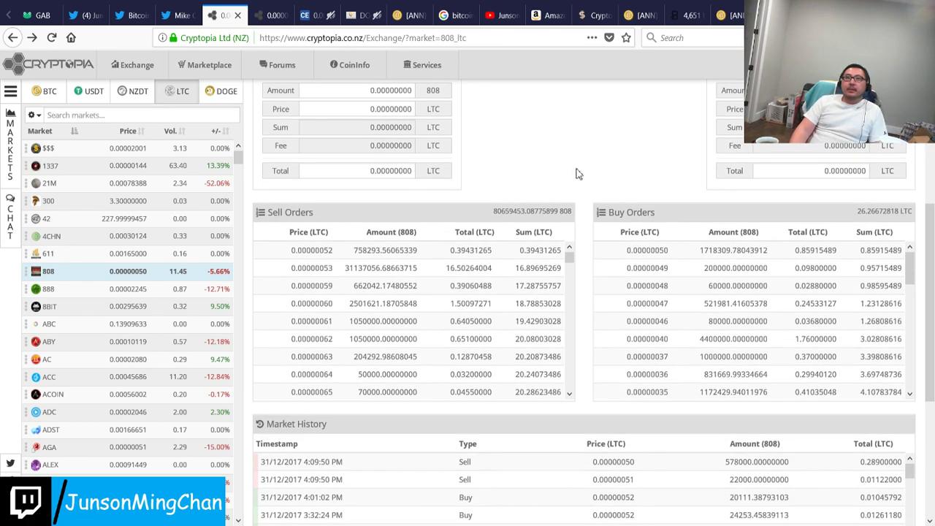
{"action": "mouse_move", "coordinate": [931, 310]}
{"action": "left_mouse_down"}
{"action": "mouse_move", "coordinate": [931, 390]}
{"action": "mouse_move", "coordinate": [932, 311]}
{"action": "left_mouse_up"}
{"action": "scroll", "coordinate": [913, 309], "scroll_direction": "up", "scroll_amount": 2}
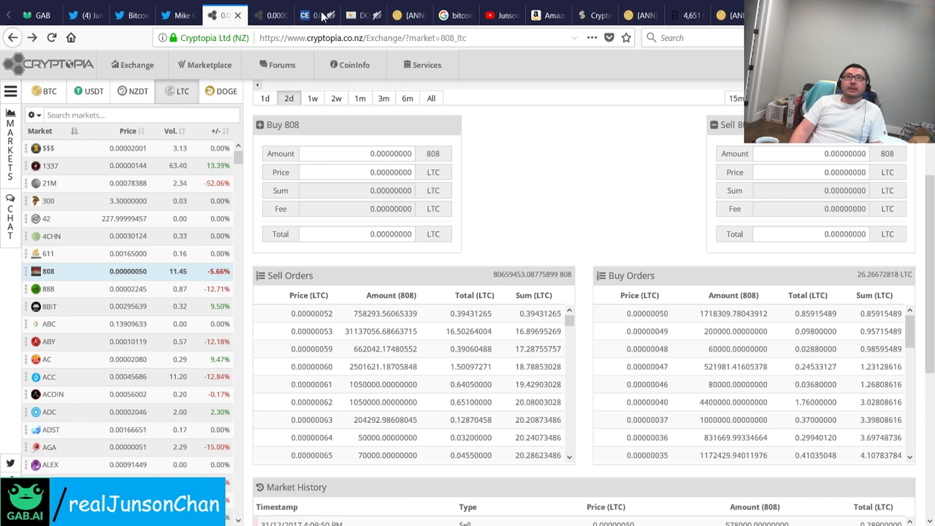
{"action": "left_click", "coordinate": [386, 332]}
{"action": "scroll", "coordinate": [572, 365], "scroll_direction": "up", "scroll_amount": 3}
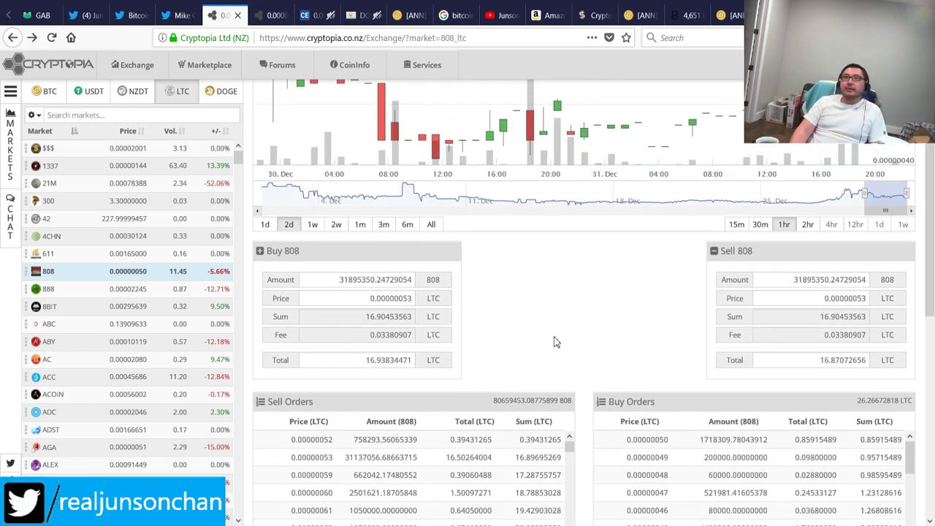
{"action": "scroll", "coordinate": [474, 224], "scroll_direction": "up", "scroll_amount": 5}
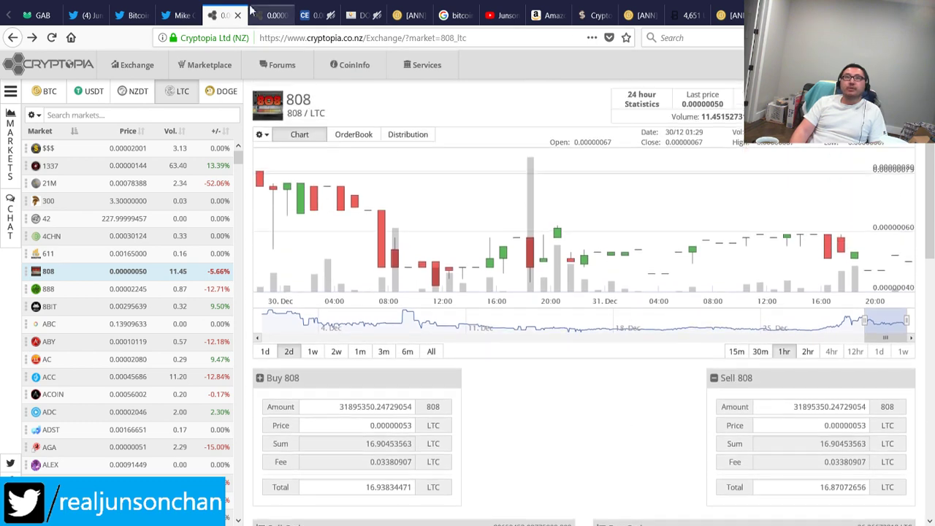
Step: Open the Compound Coin COMP/LTC market, refresh it, and widen the chart's date range to begin around 27 December
{"action": "left_click", "coordinate": [268, 12]}
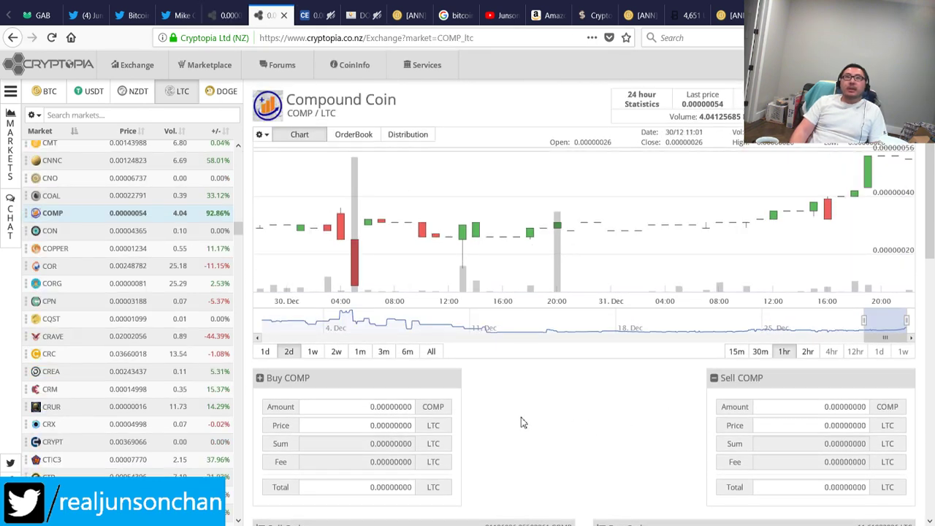
{"action": "scroll", "coordinate": [570, 267], "scroll_direction": "down", "scroll_amount": 3}
{"action": "key", "text": "F5"}
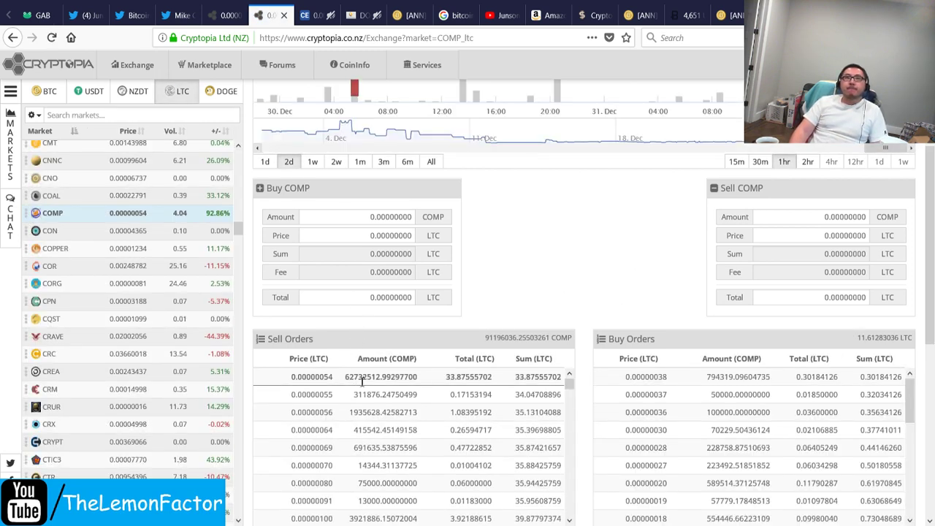
{"action": "scroll", "coordinate": [662, 282], "scroll_direction": "up", "scroll_amount": 3}
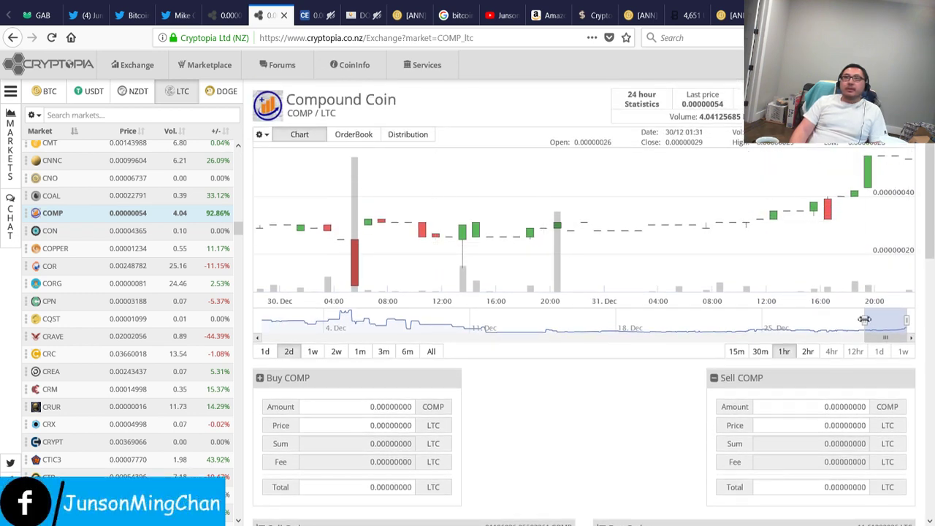
{"action": "left_click_drag", "start_coordinate": [864, 319], "coordinate": [800, 329]}
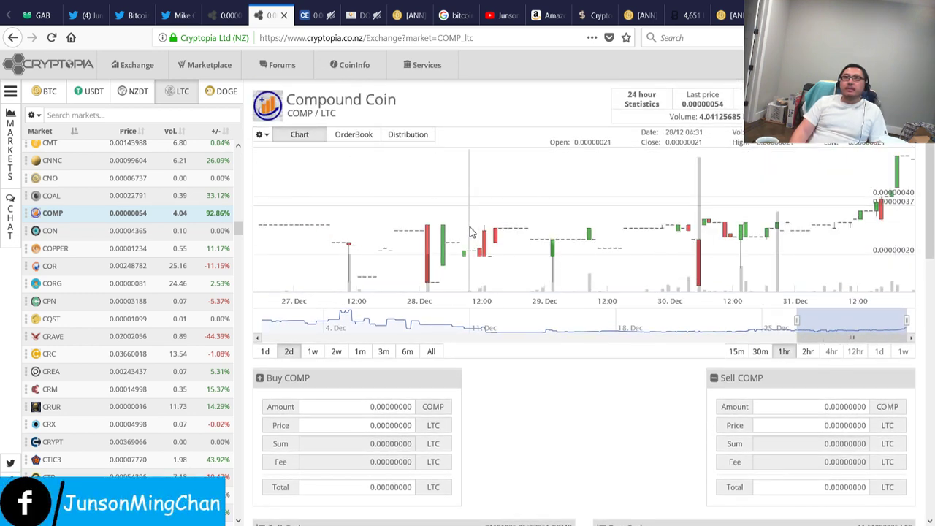
Step: Examine the COMP/LTC sell orders, buy orders and recent market history
{"action": "scroll", "coordinate": [568, 346], "scroll_direction": "down", "scroll_amount": 5}
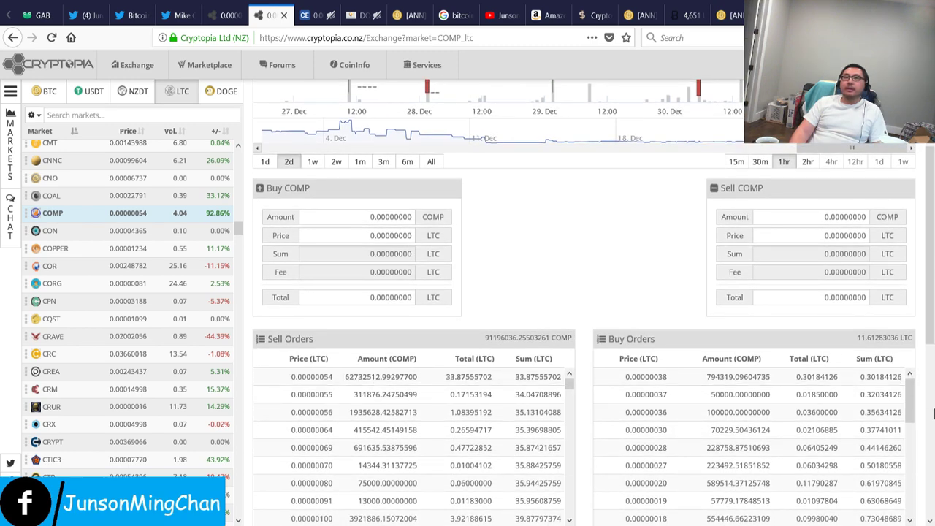
{"action": "scroll", "coordinate": [927, 429], "scroll_direction": "down", "scroll_amount": 5}
{"action": "scroll", "coordinate": [606, 355], "scroll_direction": "down", "scroll_amount": 2}
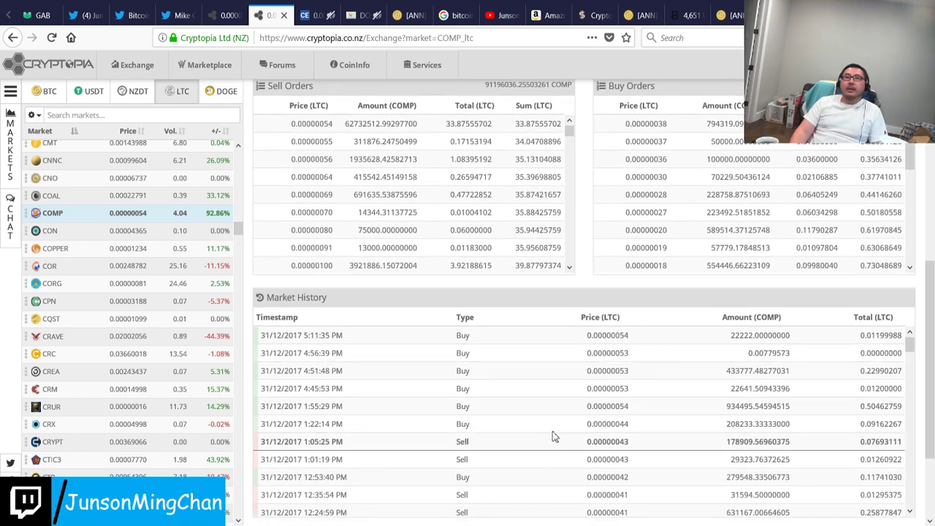
{"action": "scroll", "coordinate": [557, 426], "scroll_direction": "up", "scroll_amount": 2}
{"action": "scroll", "coordinate": [599, 323], "scroll_direction": "up", "scroll_amount": 3}
{"action": "scroll", "coordinate": [932, 429], "scroll_direction": "down", "scroll_amount": 3}
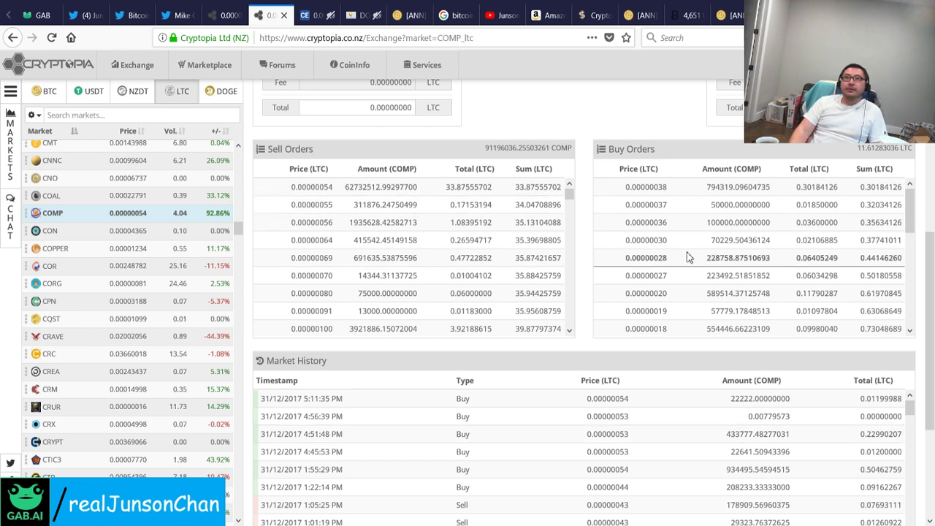
{"action": "scroll", "coordinate": [579, 246], "scroll_direction": "down", "scroll_amount": 2}
{"action": "scroll", "coordinate": [579, 247], "scroll_direction": "up", "scroll_amount": 2}
{"action": "scroll", "coordinate": [589, 261], "scroll_direction": "up", "scroll_amount": 1}
{"action": "scroll", "coordinate": [589, 261], "scroll_direction": "down", "scroll_amount": 2}
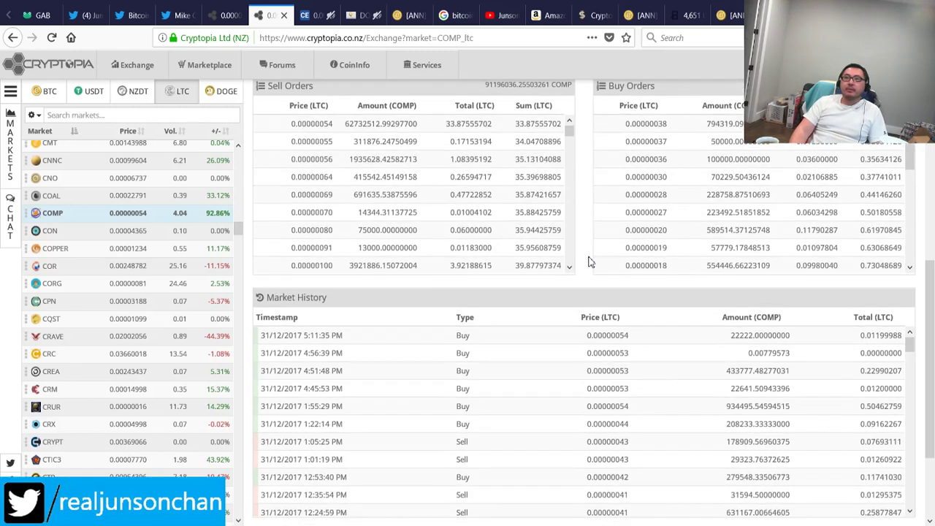
{"action": "scroll", "coordinate": [590, 261], "scroll_direction": "up", "scroll_amount": 1}
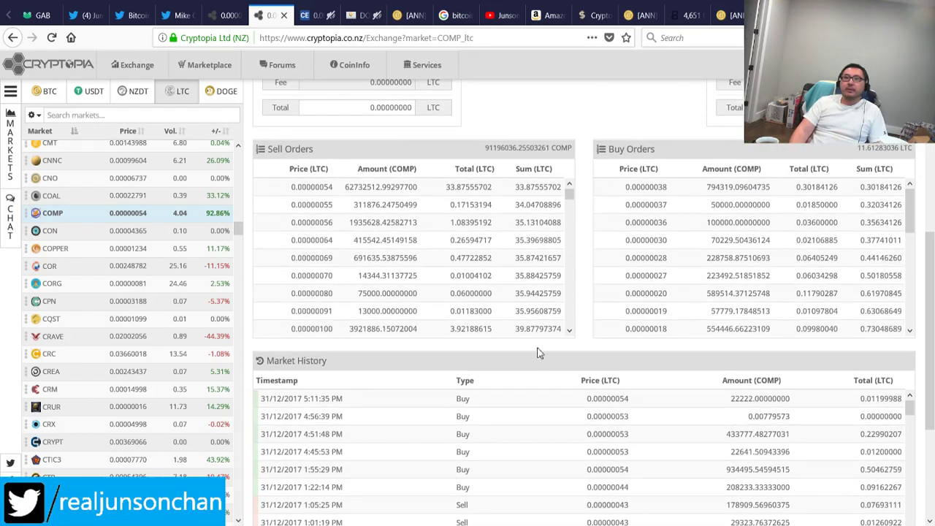
{"action": "scroll", "coordinate": [349, 272], "scroll_direction": "up", "scroll_amount": 1}
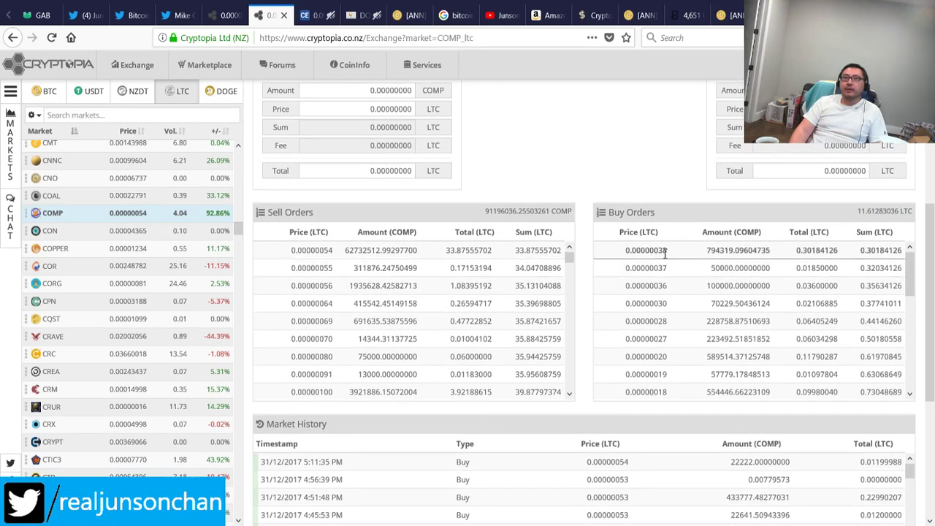
Step: Review the older COMP/LTC trades in the market history back to the morning of 31/12/2017, ending at the newest trades
{"action": "scroll", "coordinate": [570, 409], "scroll_direction": "down", "scroll_amount": 2}
{"action": "scroll", "coordinate": [482, 433], "scroll_direction": "down", "scroll_amount": 1}
{"action": "scroll", "coordinate": [482, 434], "scroll_direction": "down", "scroll_amount": 5}
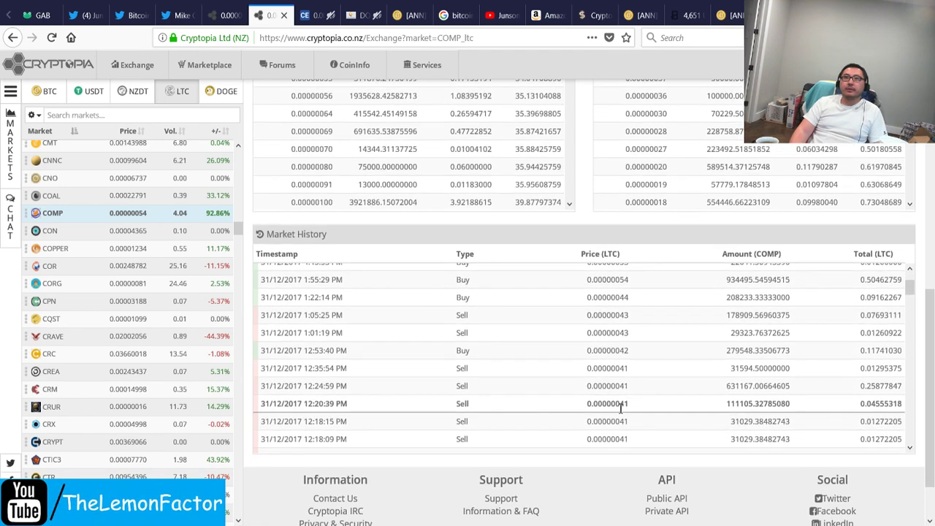
{"action": "scroll", "coordinate": [501, 382], "scroll_direction": "down", "scroll_amount": 10}
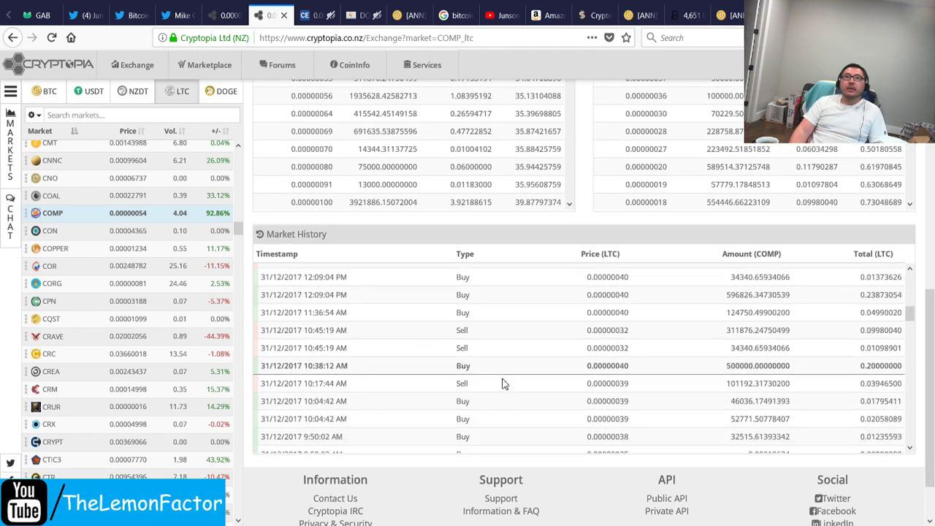
{"action": "scroll", "coordinate": [502, 383], "scroll_direction": "up", "scroll_amount": 15}
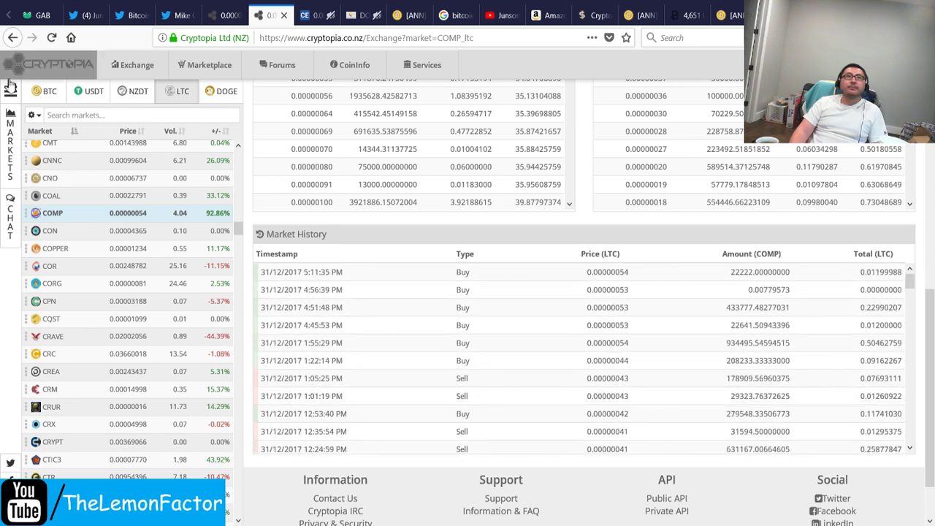
Step: Return to the COMP/DOGE market, refresh it, and examine its sell orders and deeper buy orders
{"action": "left_click", "coordinate": [10, 40]}
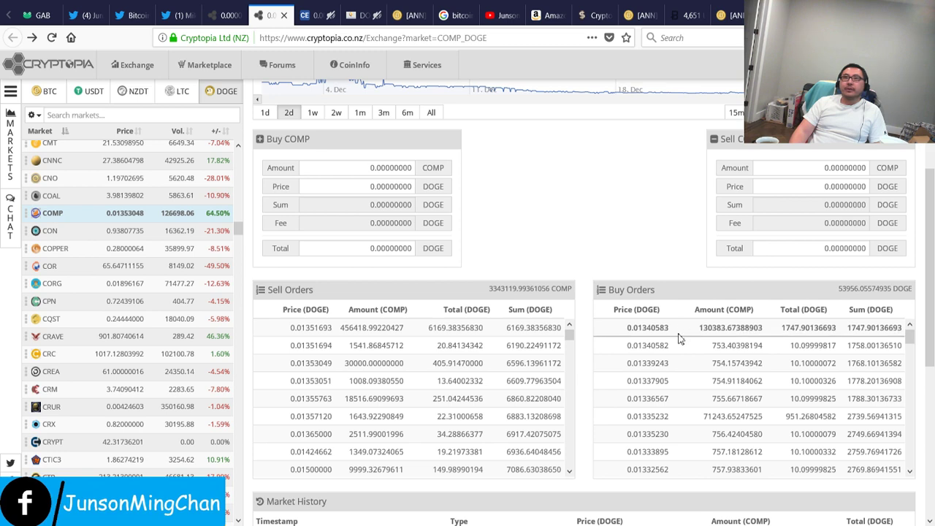
{"action": "key", "text": "F5"}
{"action": "scroll", "coordinate": [640, 332], "scroll_direction": "down", "scroll_amount": 3}
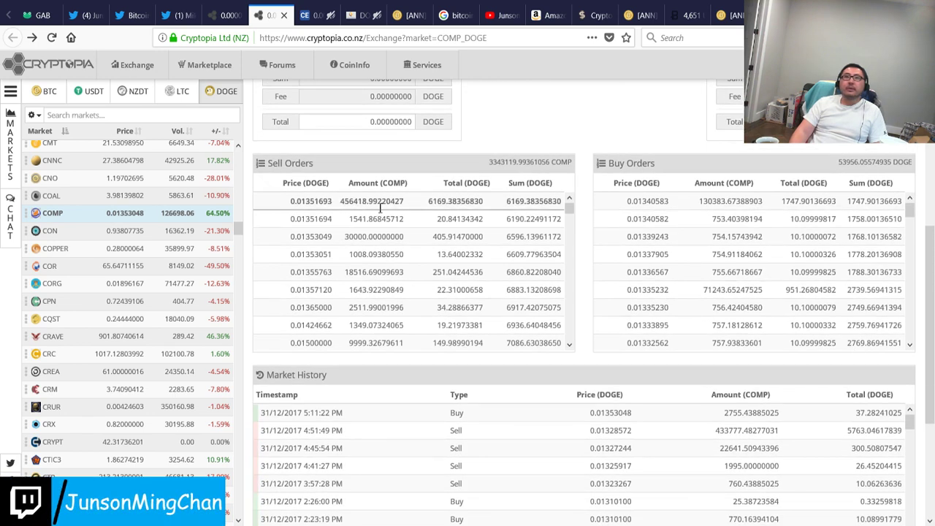
{"action": "scroll", "coordinate": [764, 298], "scroll_direction": "down", "scroll_amount": 3}
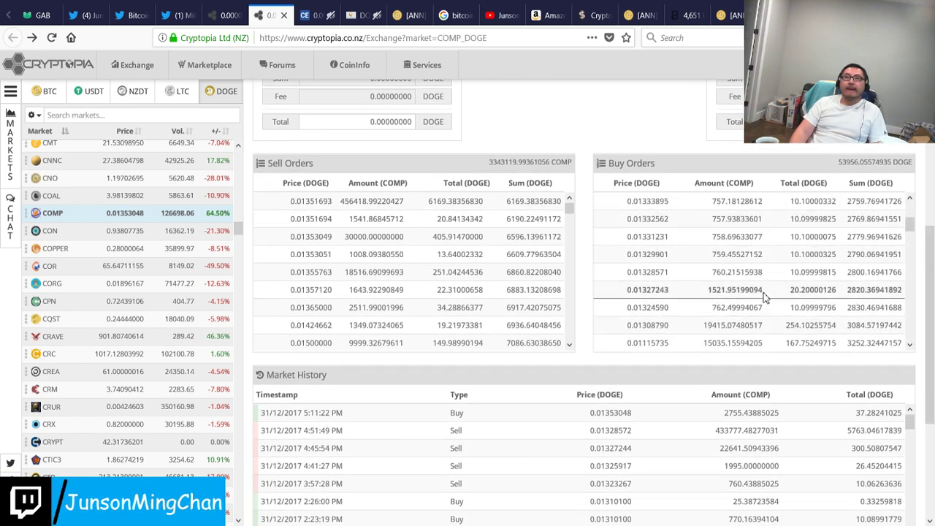
{"action": "scroll", "coordinate": [764, 298], "scroll_direction": "up", "scroll_amount": 3}
{"action": "scroll", "coordinate": [741, 289], "scroll_direction": "up", "scroll_amount": 5}
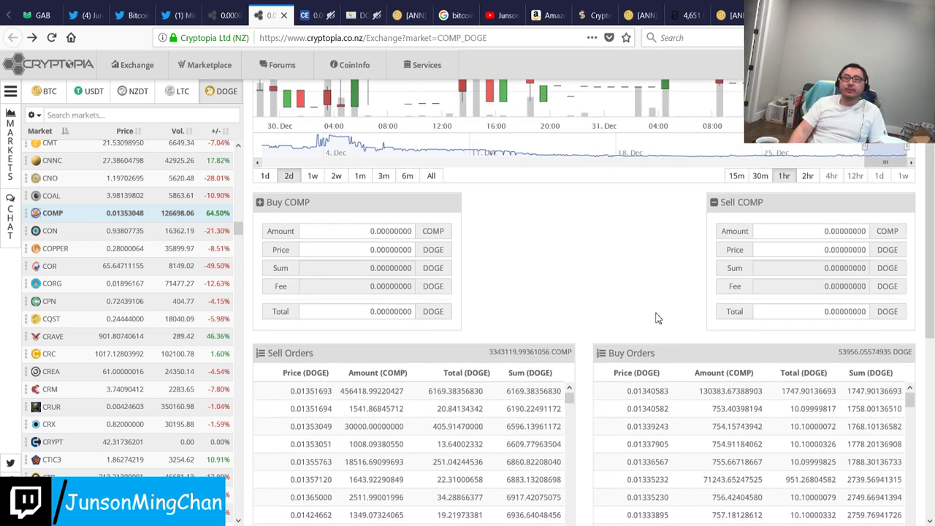
Step: Review the COMP/DOGE market history and compare the price chart with the order book
{"action": "scroll", "coordinate": [606, 280], "scroll_direction": "down", "scroll_amount": 6}
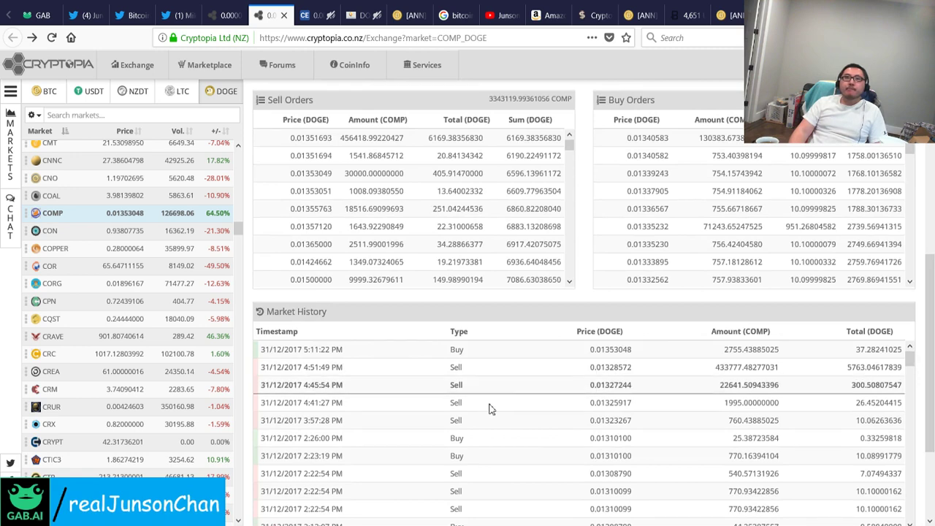
{"action": "scroll", "coordinate": [482, 415], "scroll_direction": "up", "scroll_amount": 3}
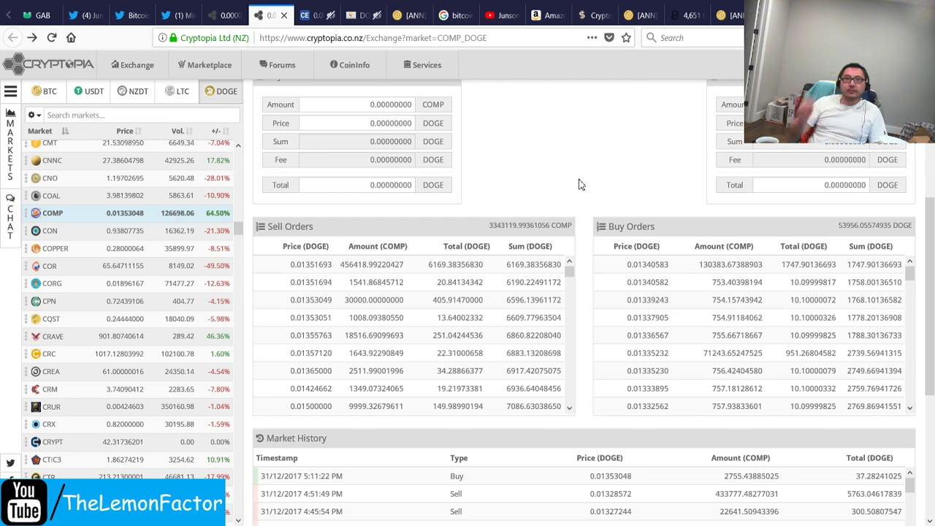
{"action": "scroll", "coordinate": [497, 250], "scroll_direction": "up", "scroll_amount": 2}
{"action": "scroll", "coordinate": [584, 271], "scroll_direction": "down", "scroll_amount": 2}
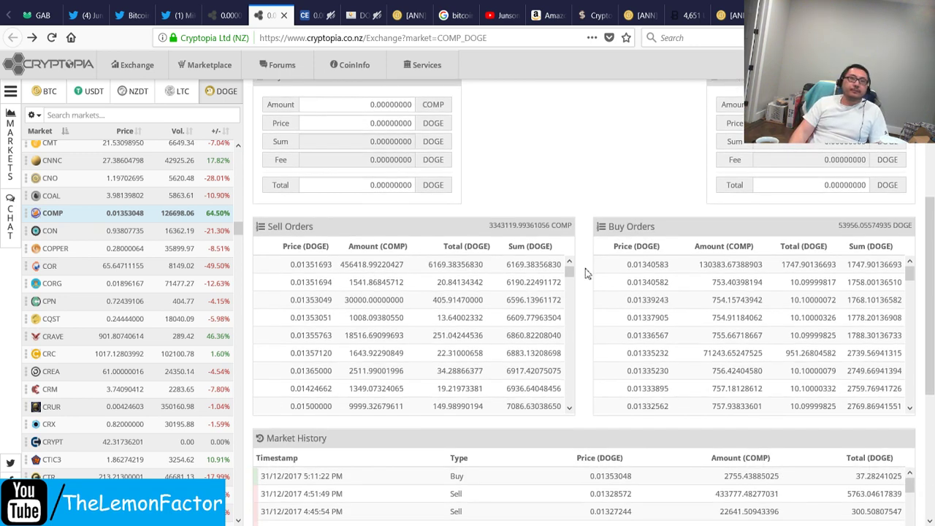
{"action": "scroll", "coordinate": [585, 268], "scroll_direction": "up", "scroll_amount": 6}
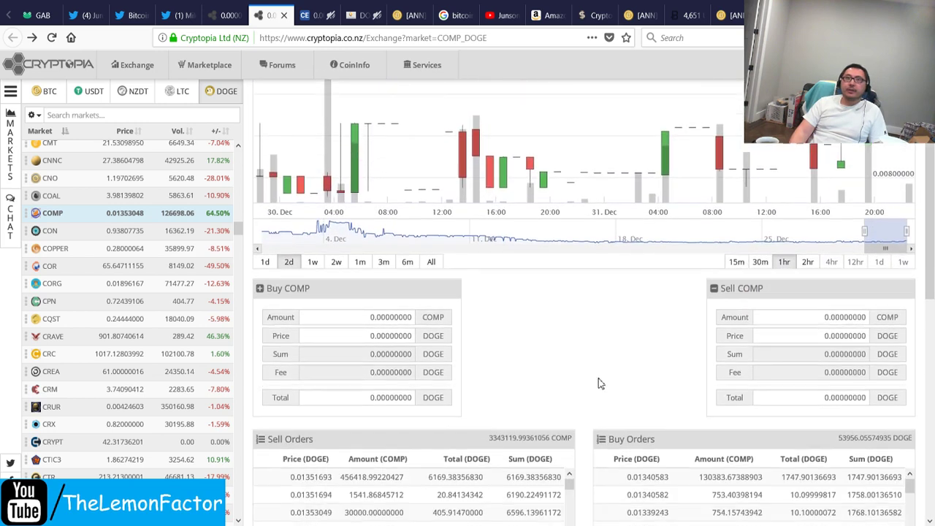
{"action": "scroll", "coordinate": [601, 362], "scroll_direction": "down", "scroll_amount": 9}
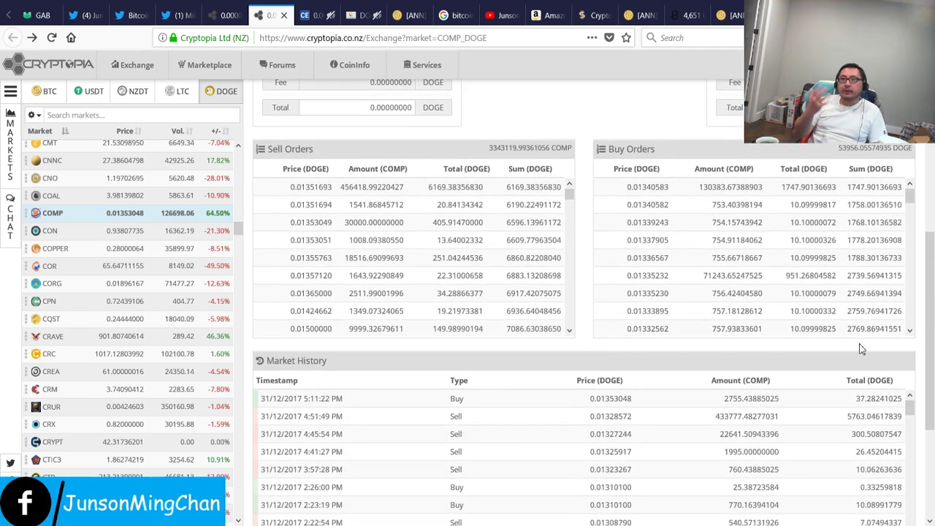
{"action": "scroll", "coordinate": [929, 350], "scroll_direction": "up", "scroll_amount": 2}
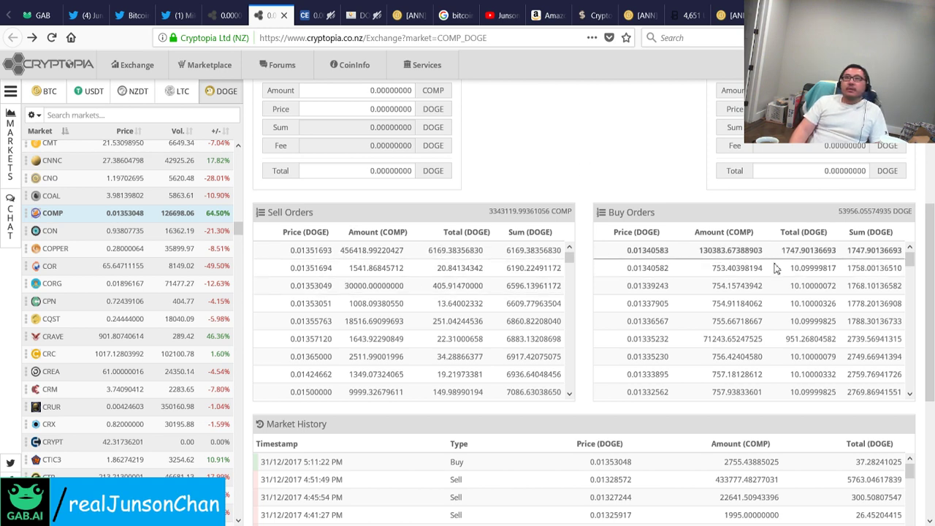
{"action": "scroll", "coordinate": [591, 173], "scroll_direction": "up", "scroll_amount": 1}
Step: Switch to the SPRTS/DOGE market on CoinExchange, refresh it, and view its orders and recent market trades
{"action": "left_click", "coordinate": [314, 10]}
{"action": "left_click", "coordinate": [270, 14]}
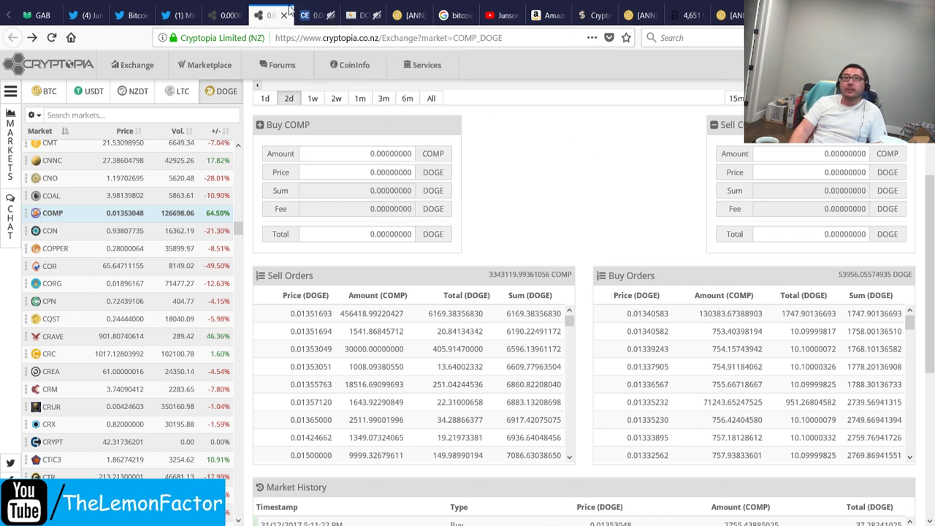
{"action": "left_click", "coordinate": [303, 10]}
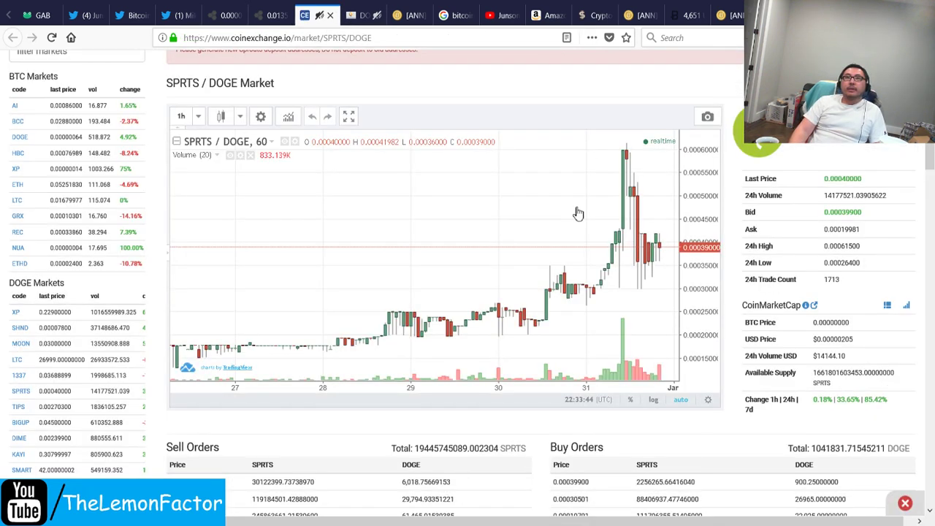
{"action": "key", "text": "F5"}
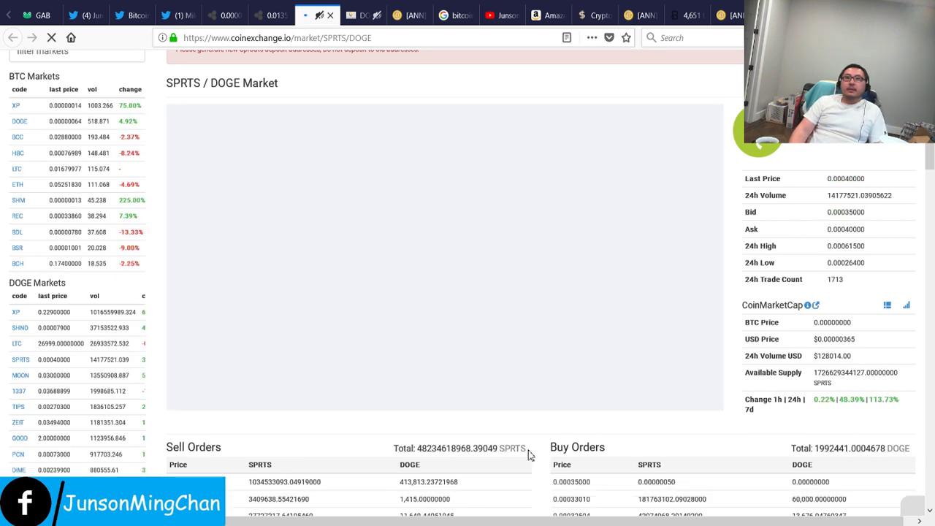
{"action": "scroll", "coordinate": [540, 443], "scroll_direction": "down", "scroll_amount": 5}
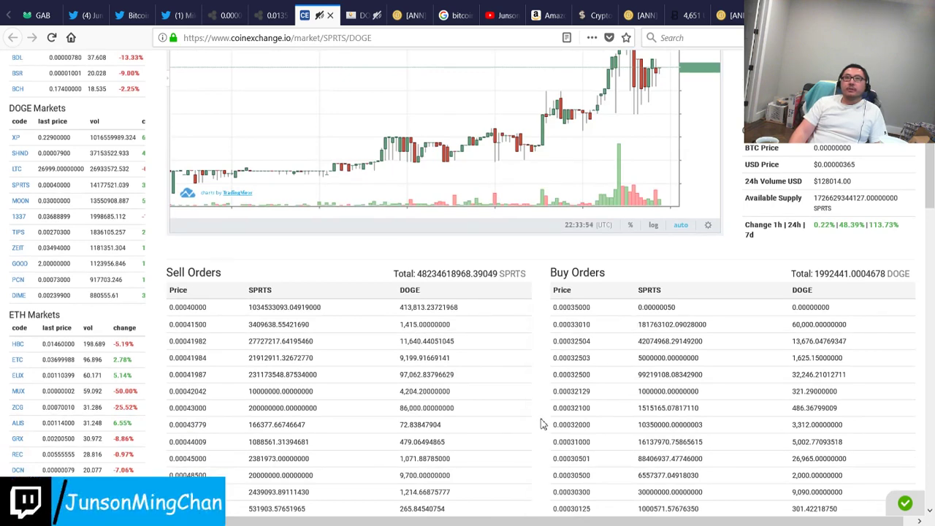
{"action": "scroll", "coordinate": [542, 424], "scroll_direction": "down", "scroll_amount": 3}
{"action": "scroll", "coordinate": [542, 424], "scroll_direction": "down", "scroll_amount": 2}
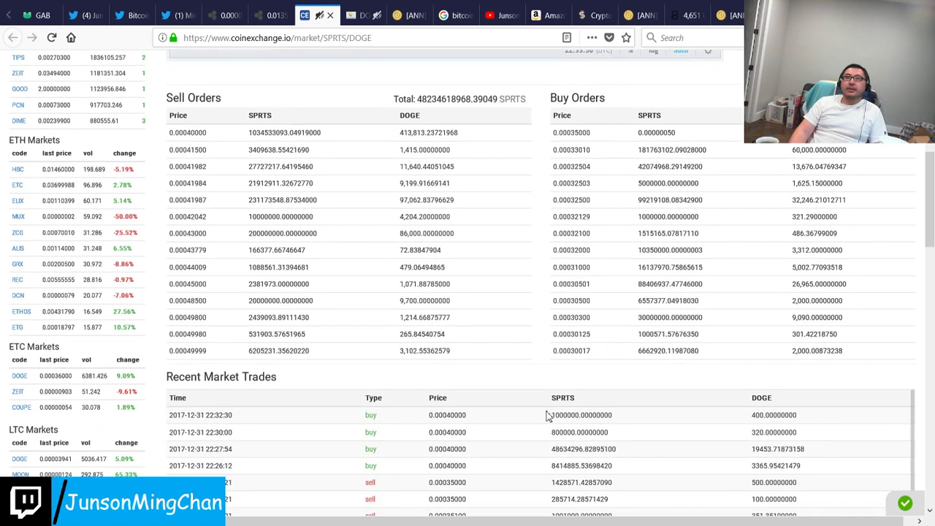
Step: Examine the hourly SPRTS/DOGE price chart against the current sell and buy orders
{"action": "scroll", "coordinate": [655, 290], "scroll_direction": "up", "scroll_amount": 4}
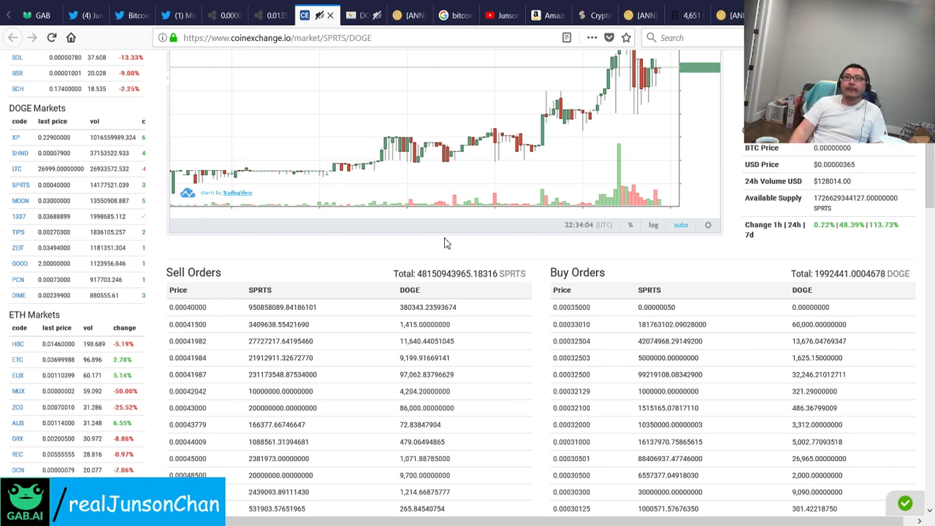
{"action": "scroll", "coordinate": [546, 378], "scroll_direction": "up", "scroll_amount": 3}
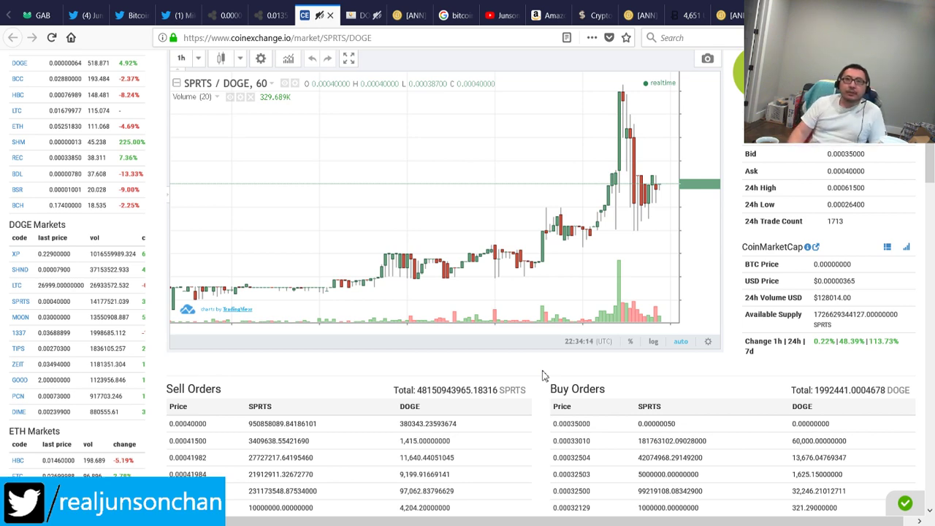
{"action": "scroll", "coordinate": [532, 377], "scroll_direction": "down", "scroll_amount": 5}
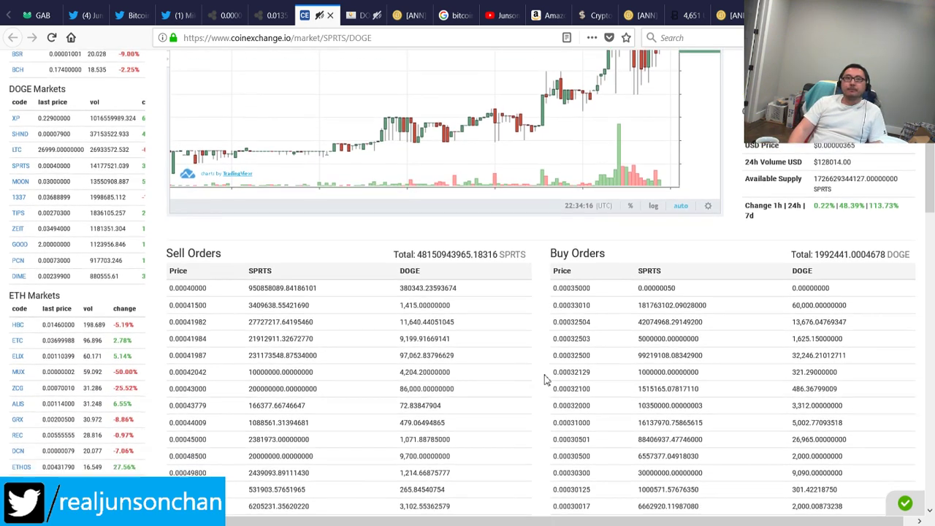
{"action": "scroll", "coordinate": [545, 380], "scroll_direction": "down", "scroll_amount": 3}
{"action": "scroll", "coordinate": [544, 380], "scroll_direction": "up", "scroll_amount": 3}
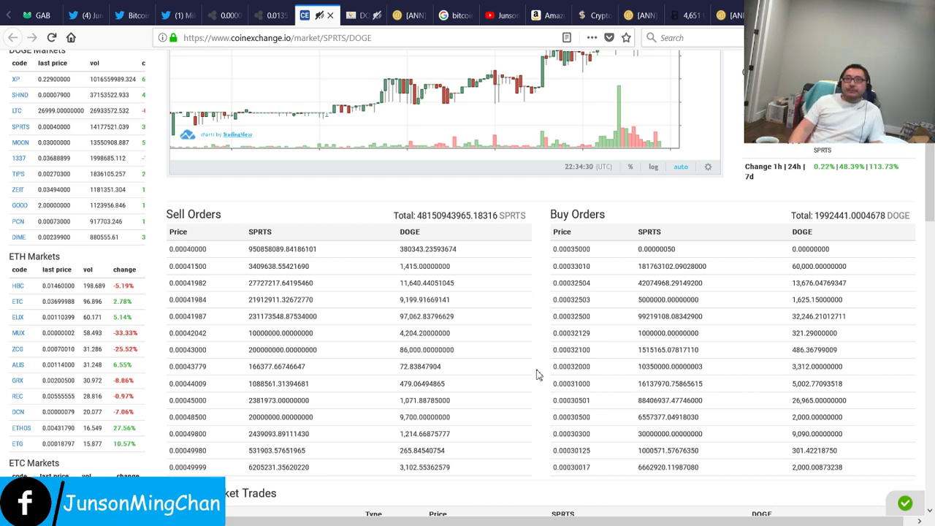
{"action": "scroll", "coordinate": [535, 374], "scroll_direction": "up", "scroll_amount": 3}
{"action": "scroll", "coordinate": [569, 353], "scroll_direction": "down", "scroll_amount": 7}
{"action": "scroll", "coordinate": [569, 353], "scroll_direction": "up", "scroll_amount": 6}
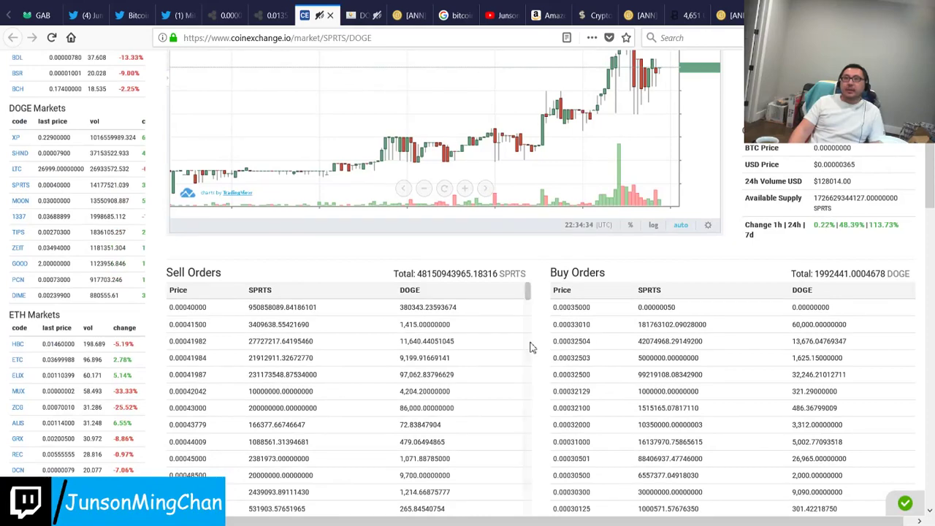
{"action": "scroll", "coordinate": [542, 361], "scroll_direction": "up", "scroll_amount": 4}
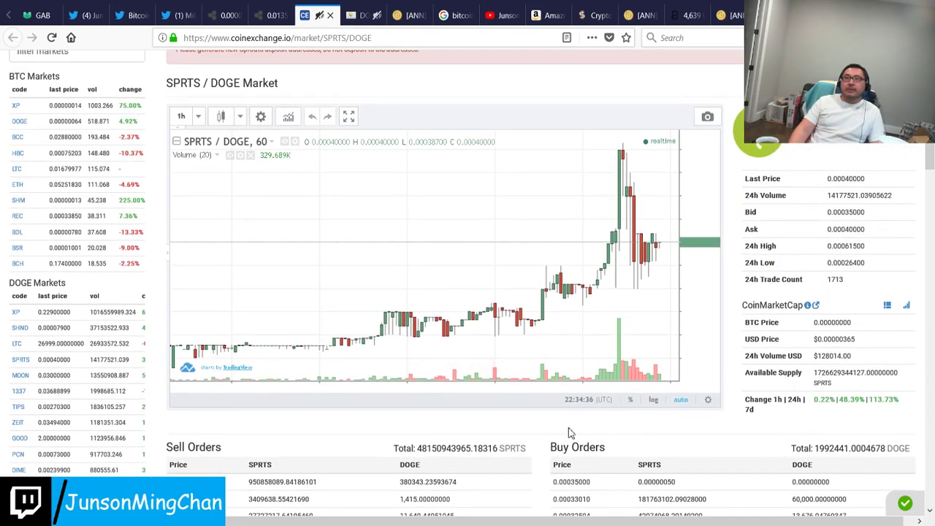
{"action": "scroll", "coordinate": [545, 432], "scroll_direction": "down", "scroll_amount": 3}
{"action": "scroll", "coordinate": [544, 436], "scroll_direction": "down", "scroll_amount": 1}
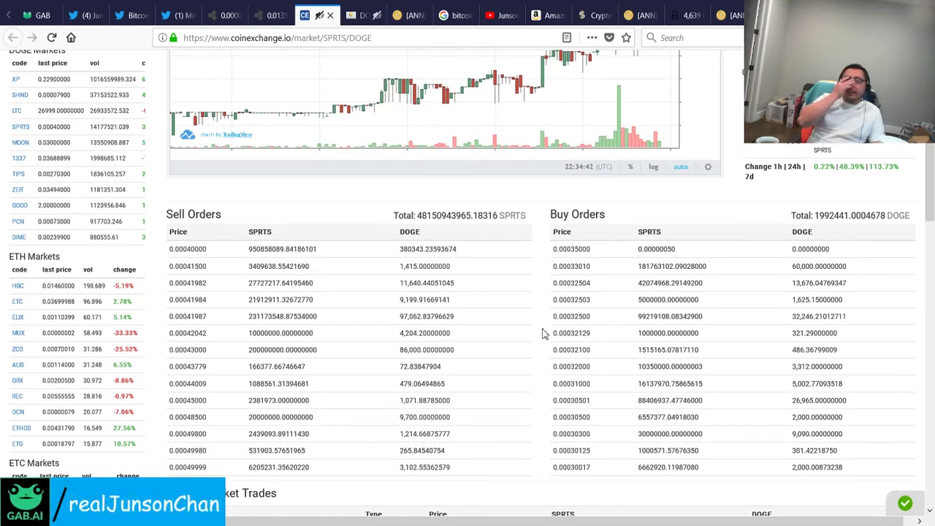
Step: Examine the Sprouts market statistics and CoinMarketCap figures alongside the price chart and order book
{"action": "scroll", "coordinate": [544, 334], "scroll_direction": "up", "scroll_amount": 2}
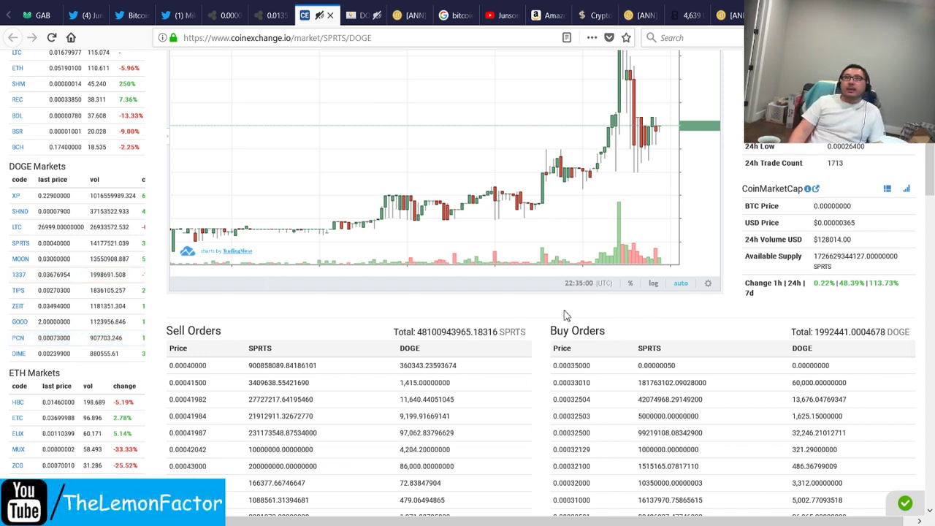
{"action": "scroll", "coordinate": [544, 314], "scroll_direction": "down", "scroll_amount": 1}
{"action": "scroll", "coordinate": [544, 314], "scroll_direction": "down", "scroll_amount": 2}
{"action": "scroll", "coordinate": [590, 330], "scroll_direction": "up", "scroll_amount": 2}
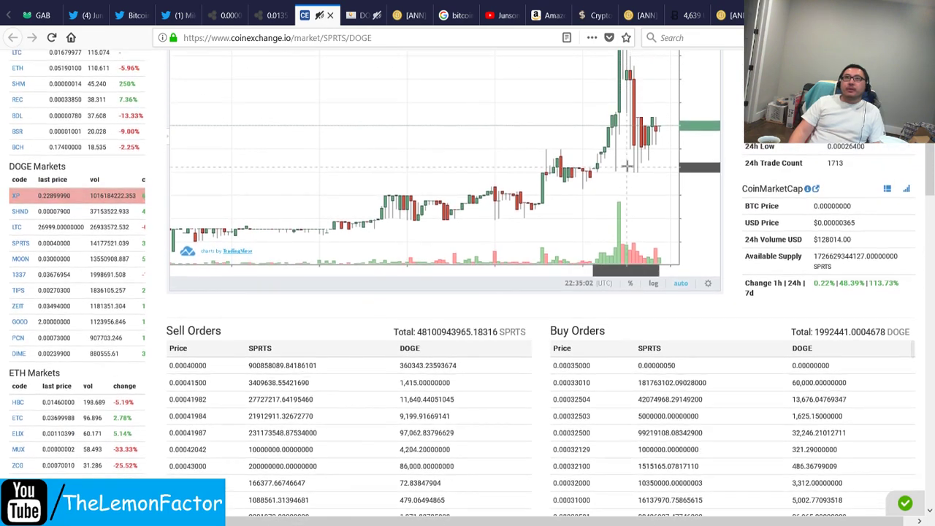
{"action": "scroll", "coordinate": [724, 215], "scroll_direction": "up", "scroll_amount": 4}
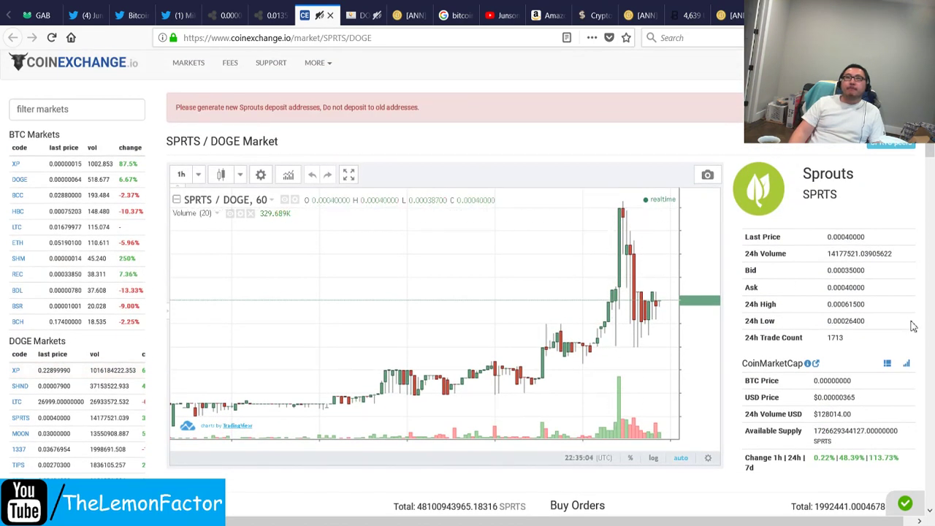
{"action": "scroll", "coordinate": [910, 323], "scroll_direction": "down", "scroll_amount": 1}
{"action": "scroll", "coordinate": [934, 326], "scroll_direction": "down", "scroll_amount": 3}
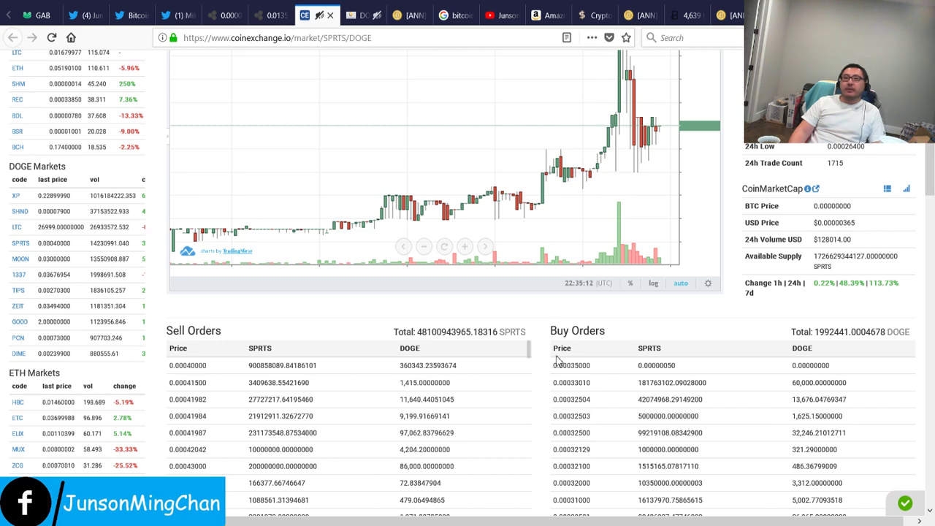
{"action": "scroll", "coordinate": [544, 380], "scroll_direction": "up", "scroll_amount": 2}
{"action": "scroll", "coordinate": [543, 395], "scroll_direction": "up", "scroll_amount": 1}
{"action": "scroll", "coordinate": [568, 368], "scroll_direction": "down", "scroll_amount": 2}
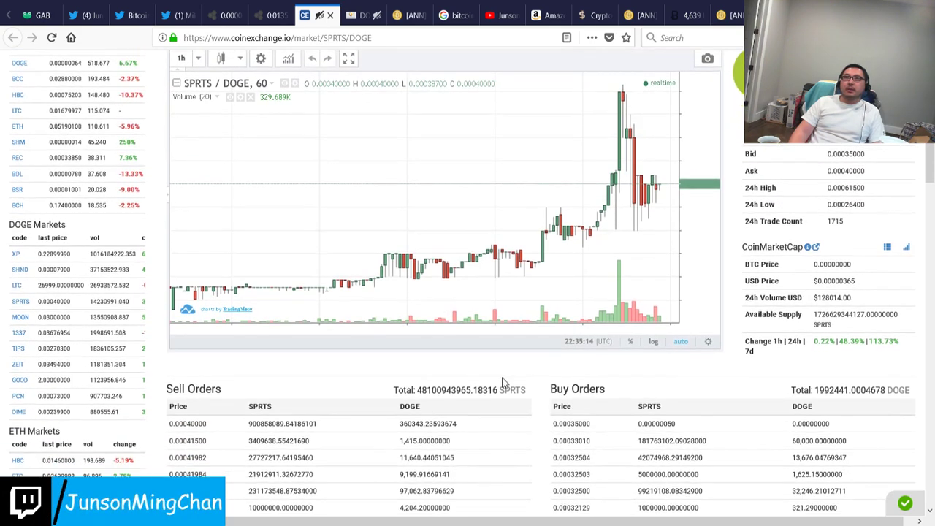
{"action": "scroll", "coordinate": [555, 369], "scroll_direction": "down", "scroll_amount": 3}
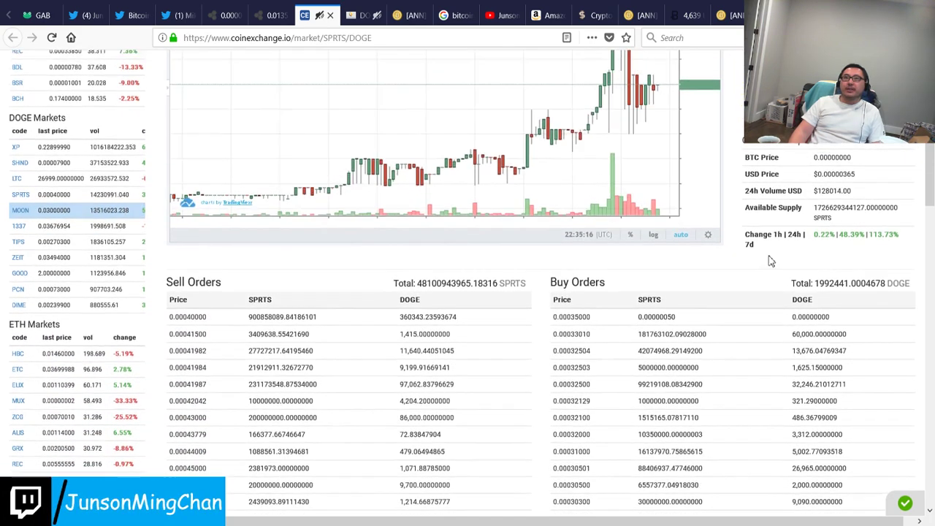
{"action": "scroll", "coordinate": [616, 272], "scroll_direction": "up", "scroll_amount": 6}
{"action": "scroll", "coordinate": [591, 363], "scroll_direction": "down", "scroll_amount": 5}
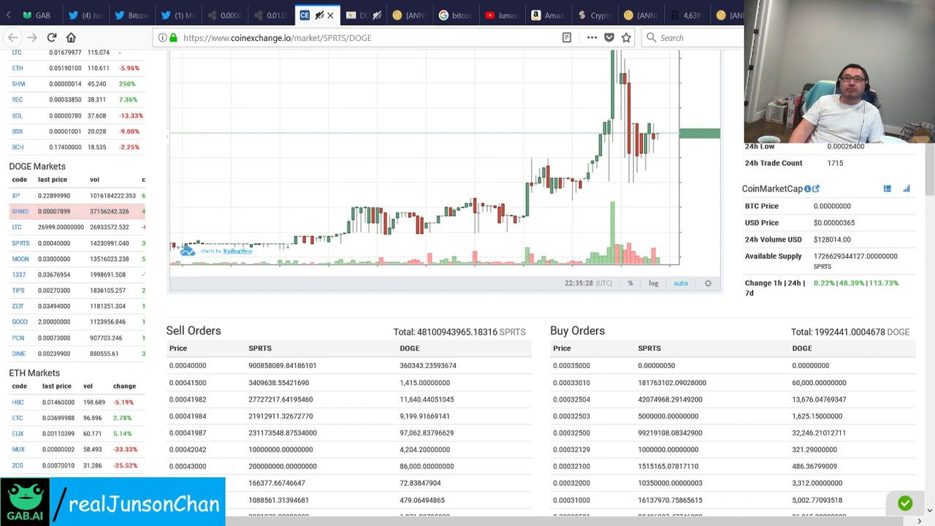
Step: Switch to the 421/DOG market on CoinsMarkets and view its price chart, buy and sell forms, and trade history
{"action": "left_click", "coordinate": [356, 14]}
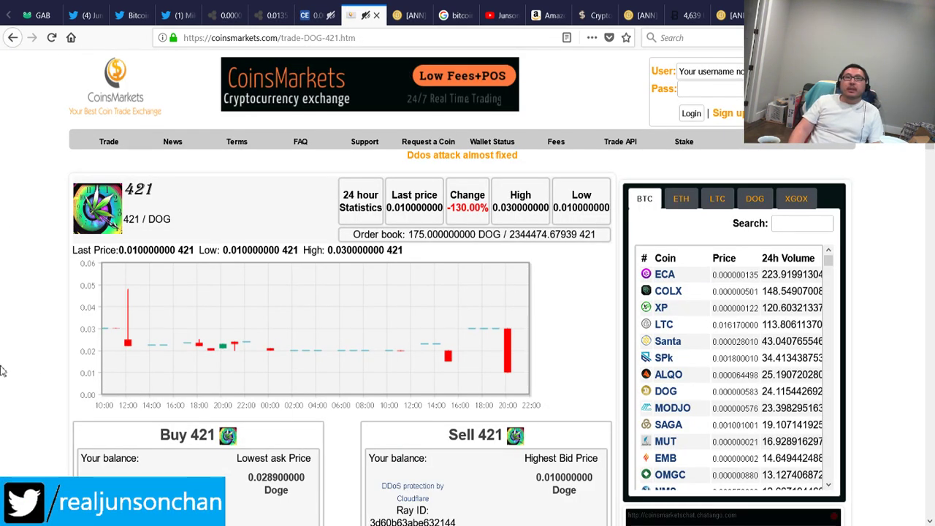
{"action": "scroll", "coordinate": [127, 240], "scroll_direction": "down", "scroll_amount": 1}
{"action": "scroll", "coordinate": [7, 344], "scroll_direction": "down", "scroll_amount": 5}
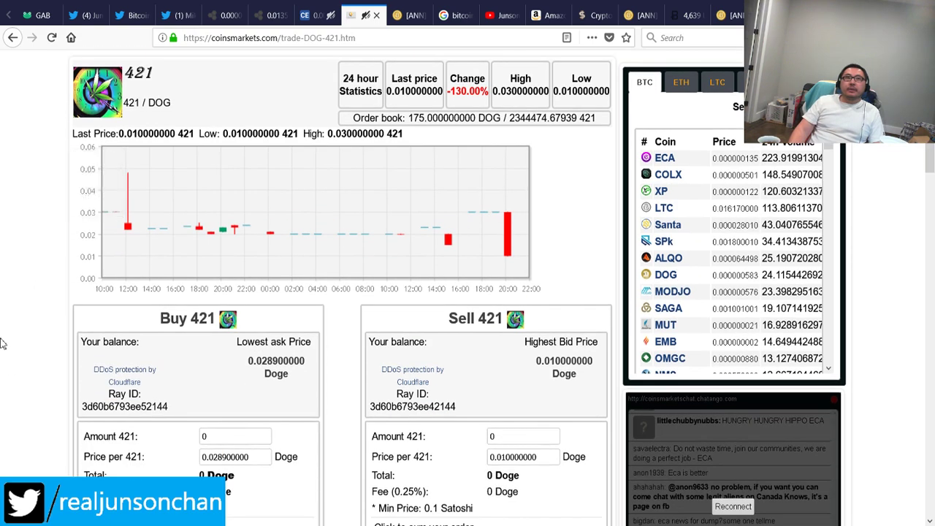
{"action": "scroll", "coordinate": [20, 355], "scroll_direction": "down", "scroll_amount": 2}
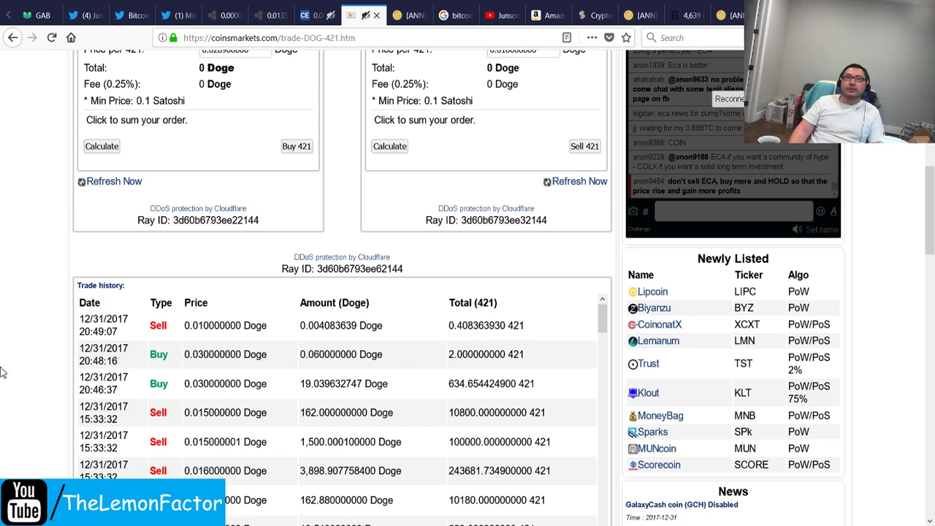
Step: View the 421/DOG trade history, the buy and sell forms, and the 421 coin details below them
{"action": "scroll", "coordinate": [4, 371], "scroll_direction": "down", "scroll_amount": 3}
{"action": "scroll", "coordinate": [4, 373], "scroll_direction": "up", "scroll_amount": 6}
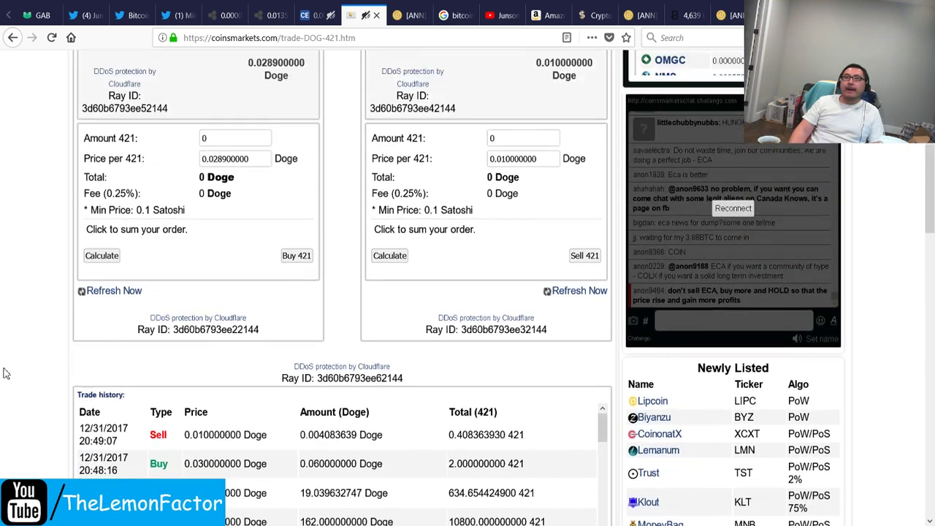
{"action": "scroll", "coordinate": [3, 373], "scroll_direction": "up", "scroll_amount": 2}
{"action": "scroll", "coordinate": [5, 373], "scroll_direction": "down", "scroll_amount": 4}
{"action": "scroll", "coordinate": [6, 371], "scroll_direction": "down", "scroll_amount": 5}
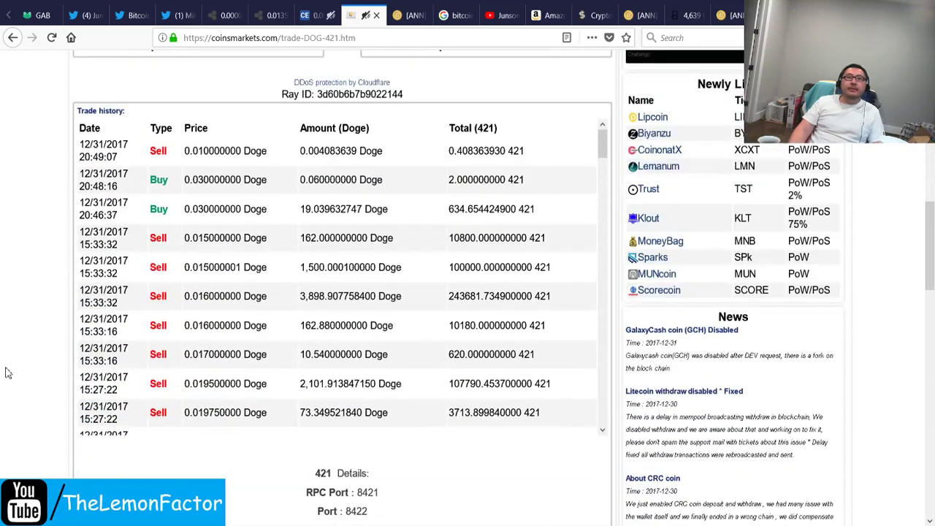
{"action": "scroll", "coordinate": [4, 344], "scroll_direction": "down", "scroll_amount": 4}
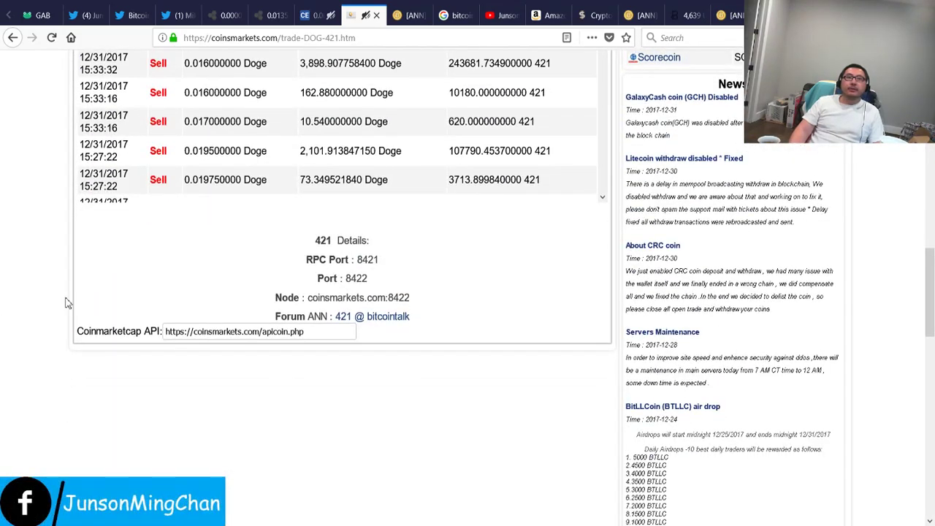
Step: Refresh the 421/DOG market page and check its price chart, 24-hour statistics, and the DDoS notice above them
{"action": "key", "text": "F5"}
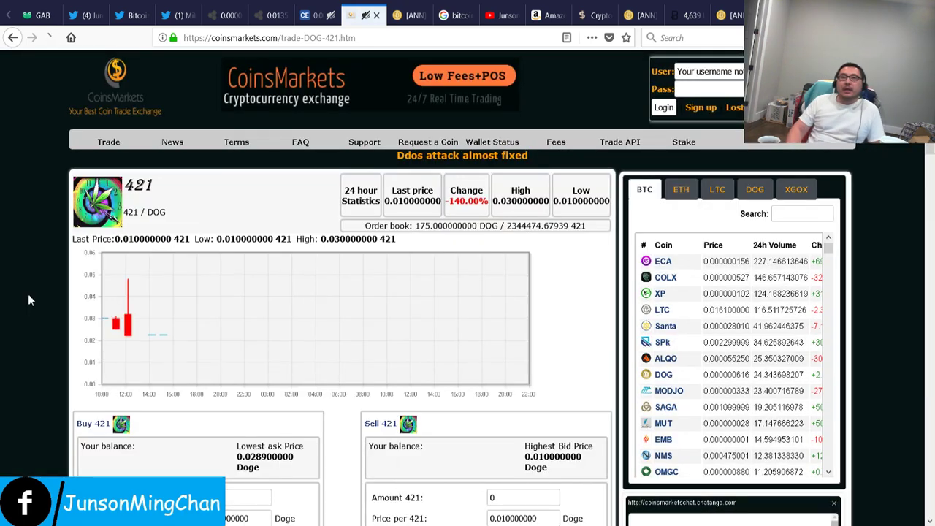
{"action": "scroll", "coordinate": [29, 298], "scroll_direction": "down", "scroll_amount": 6}
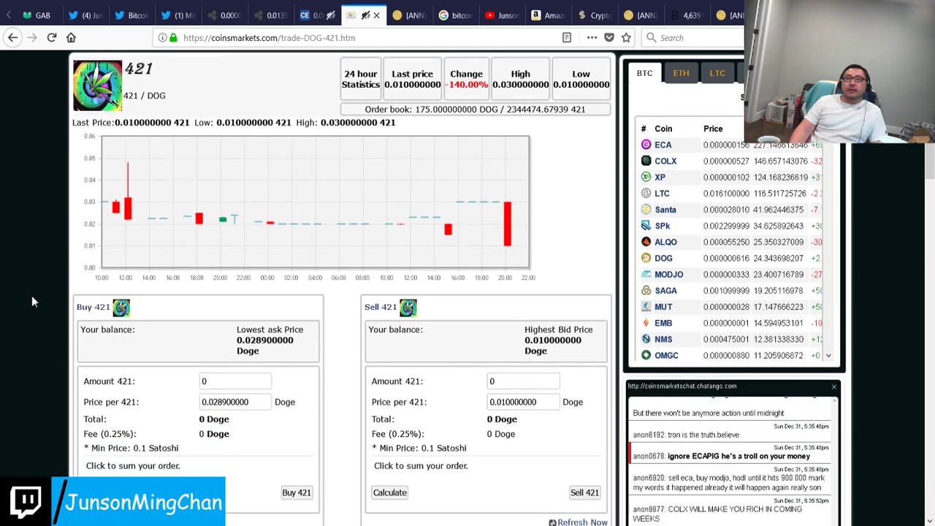
{"action": "scroll", "coordinate": [4, 303], "scroll_direction": "up", "scroll_amount": 7}
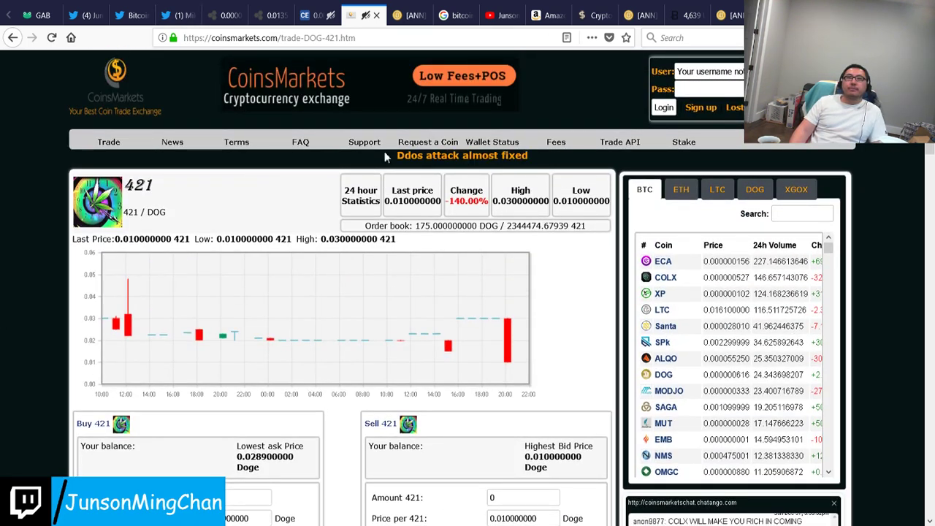
{"action": "triple_click", "coordinate": [399, 158]}
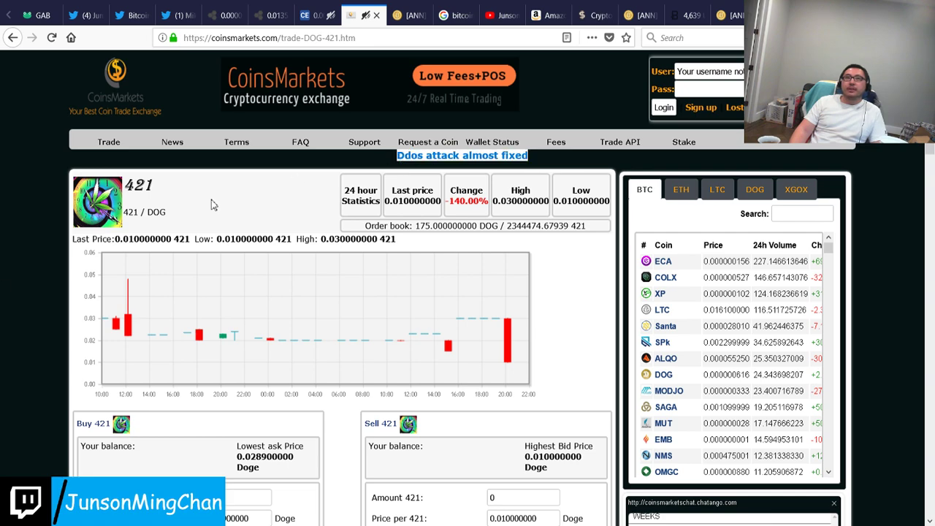
{"action": "left_click", "coordinate": [120, 229]}
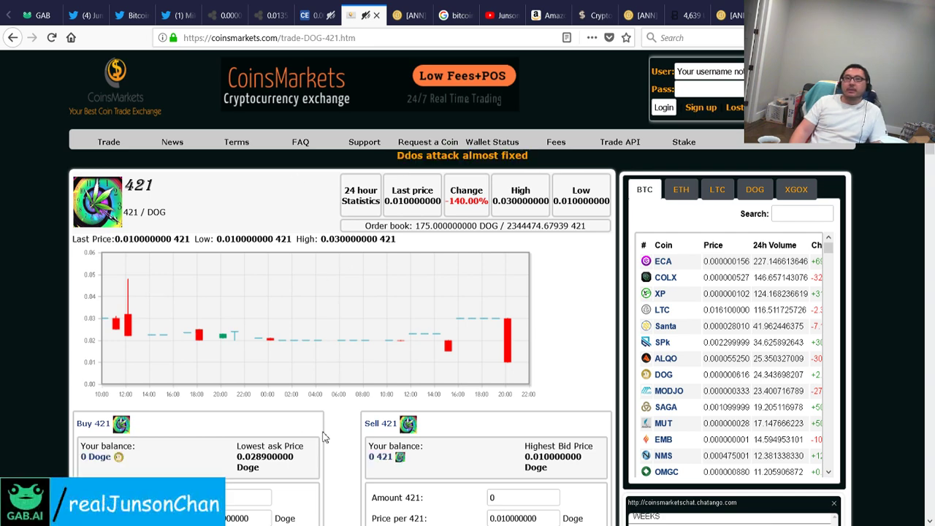
Step: Examine the 421 sell orders and buy orders, comparing their prices and volumes with the price chart
{"action": "scroll", "coordinate": [327, 437], "scroll_direction": "down", "scroll_amount": 6}
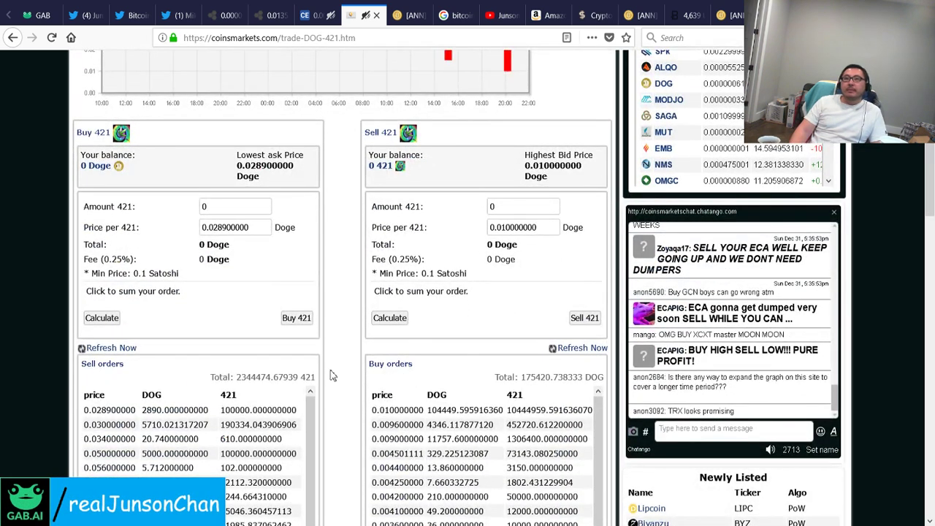
{"action": "scroll", "coordinate": [338, 369], "scroll_direction": "down", "scroll_amount": 3}
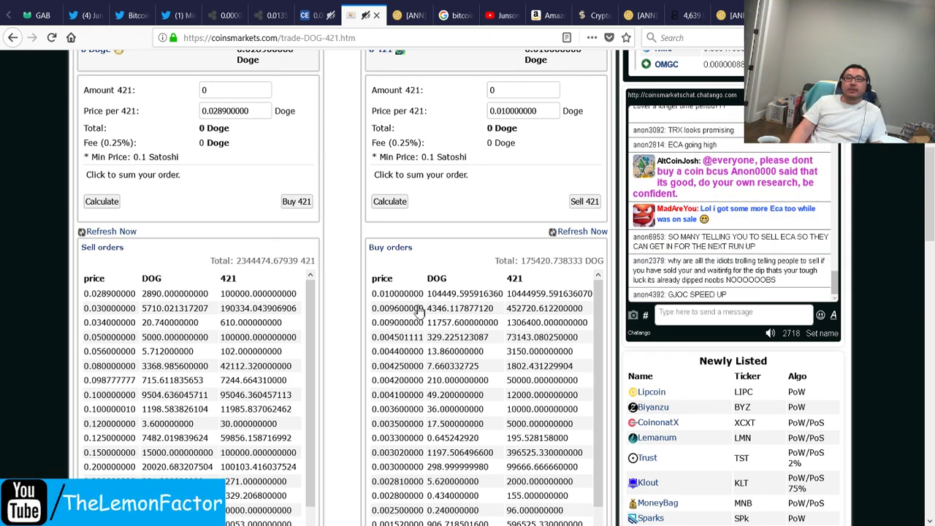
{"action": "scroll", "coordinate": [361, 318], "scroll_direction": "up", "scroll_amount": 5}
{"action": "scroll", "coordinate": [343, 328], "scroll_direction": "down", "scroll_amount": 4}
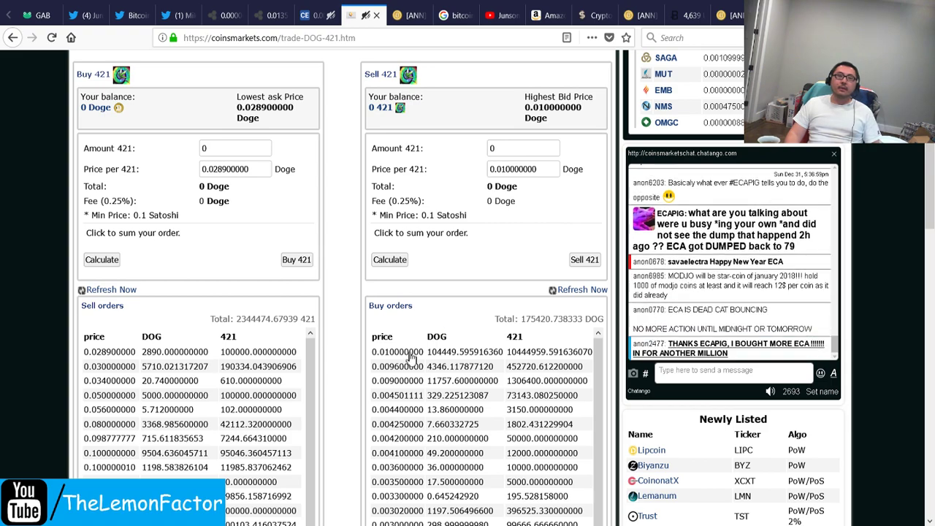
{"action": "scroll", "coordinate": [353, 338], "scroll_direction": "down", "scroll_amount": 3}
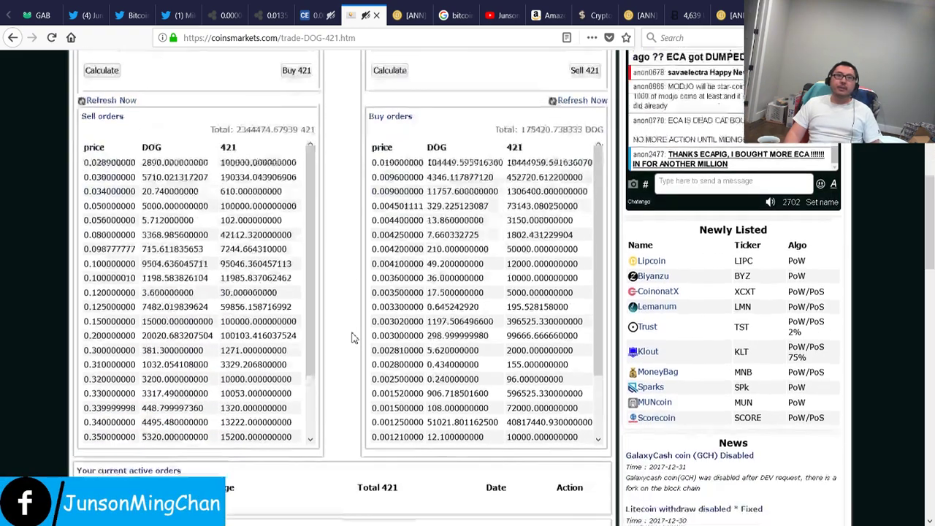
{"action": "scroll", "coordinate": [352, 337], "scroll_direction": "down", "scroll_amount": 2}
{"action": "scroll", "coordinate": [329, 320], "scroll_direction": "up", "scroll_amount": 5}
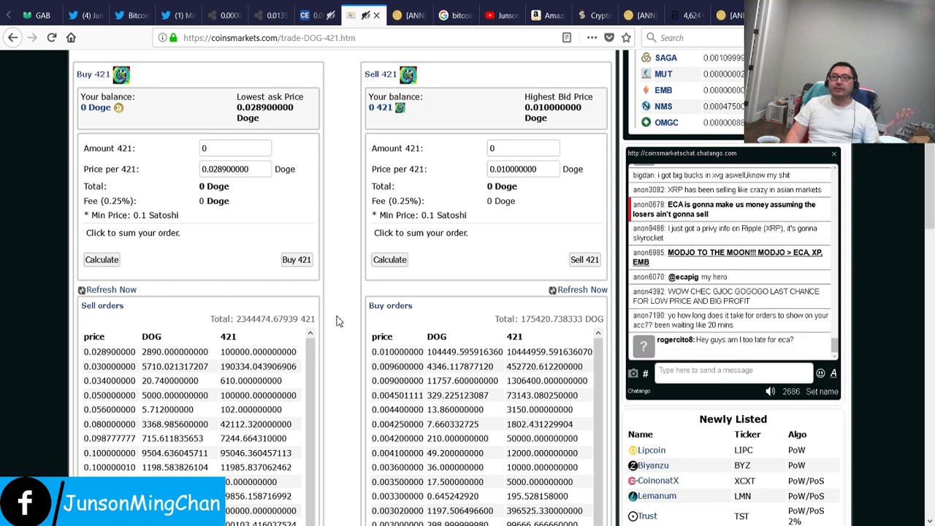
{"action": "scroll", "coordinate": [339, 322], "scroll_direction": "up", "scroll_amount": 3}
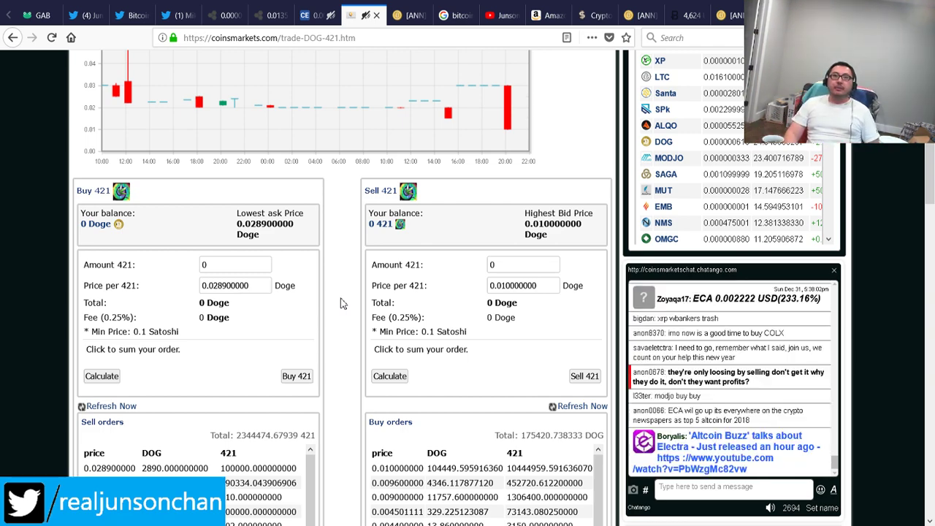
{"action": "scroll", "coordinate": [341, 313], "scroll_direction": "down", "scroll_amount": 3}
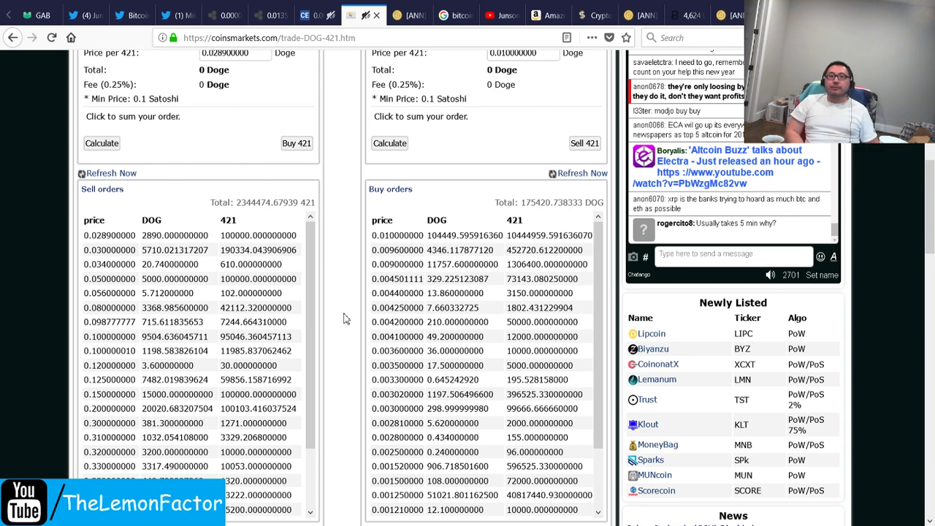
{"action": "scroll", "coordinate": [354, 311], "scroll_direction": "up", "scroll_amount": 2}
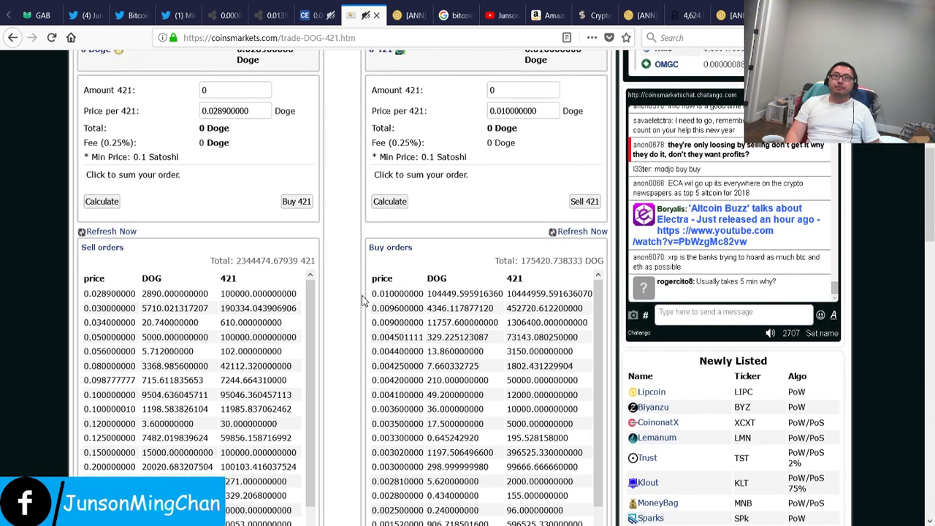
{"action": "scroll", "coordinate": [350, 310], "scroll_direction": "down", "scroll_amount": 4}
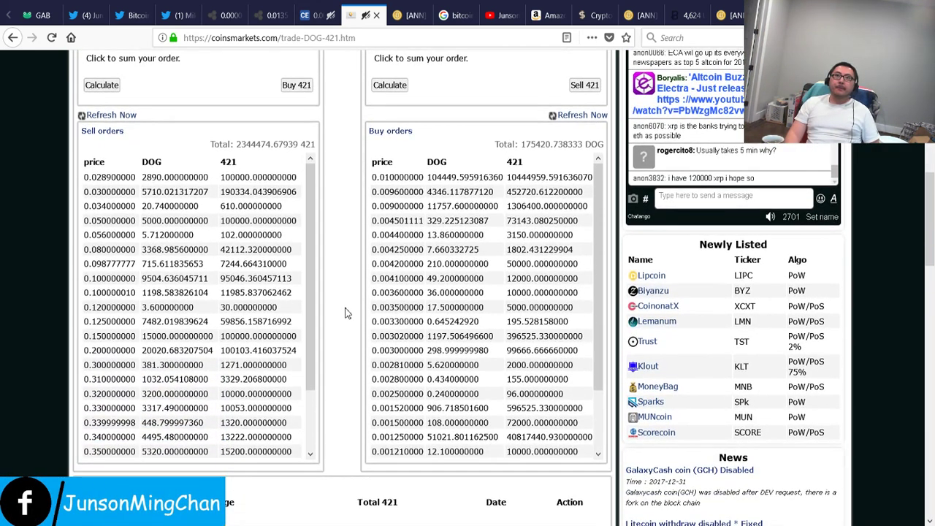
{"action": "scroll", "coordinate": [348, 313], "scroll_direction": "up", "scroll_amount": 2}
{"action": "scroll", "coordinate": [348, 313], "scroll_direction": "up", "scroll_amount": 1}
{"action": "scroll", "coordinate": [348, 313], "scroll_direction": "down", "scroll_amount": 3}
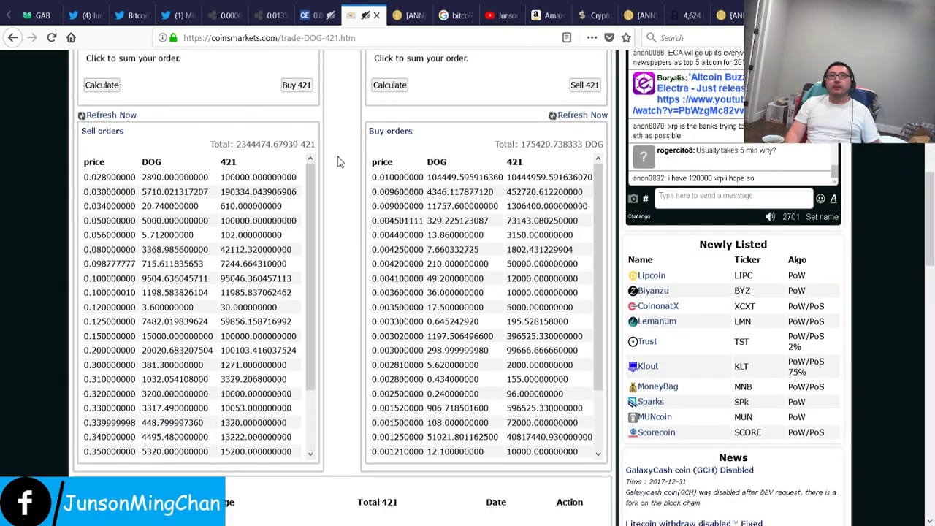
Step: Glance at the SPRTS/DOGE market on CoinExchange, return to 421/DOG, and load the highest buy order's amount into the sell form
{"action": "left_click", "coordinate": [321, 16]}
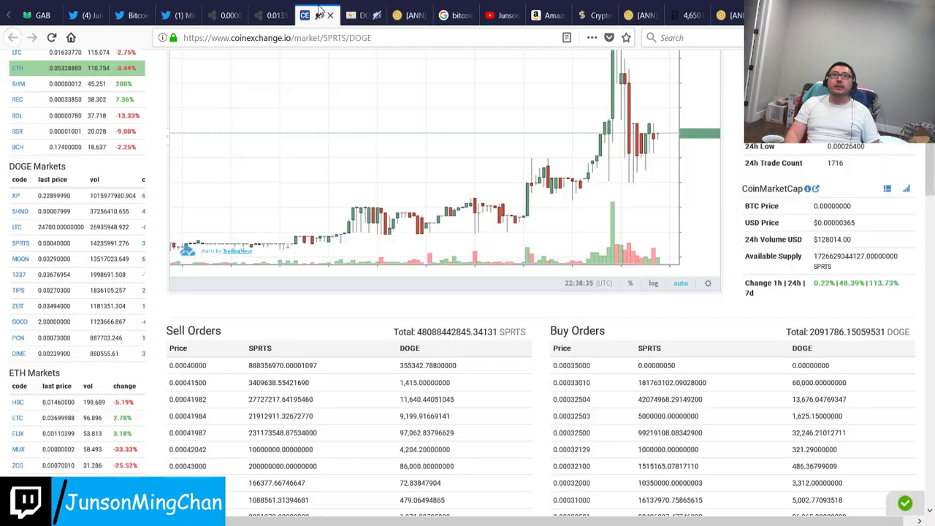
{"action": "left_click", "coordinate": [361, 14]}
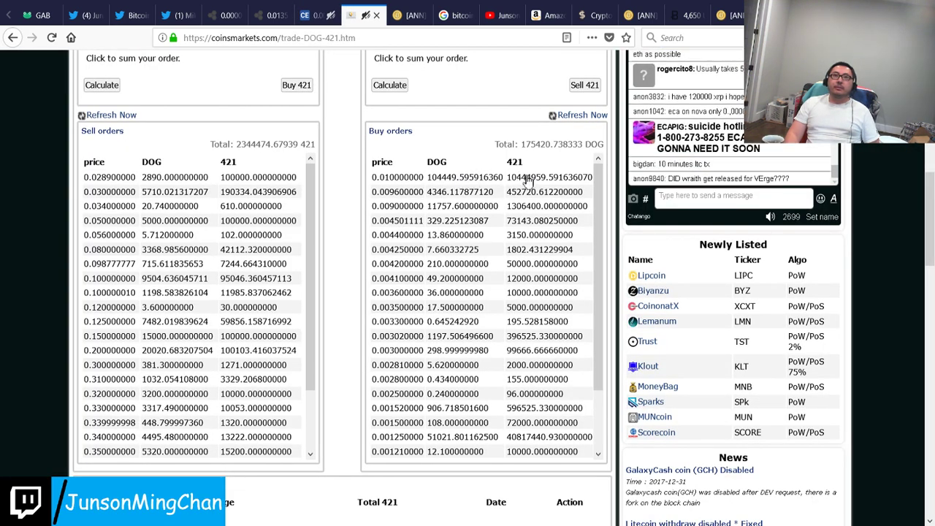
{"action": "scroll", "coordinate": [334, 288], "scroll_direction": "up", "scroll_amount": 2}
{"action": "scroll", "coordinate": [417, 293], "scroll_direction": "up", "scroll_amount": 1}
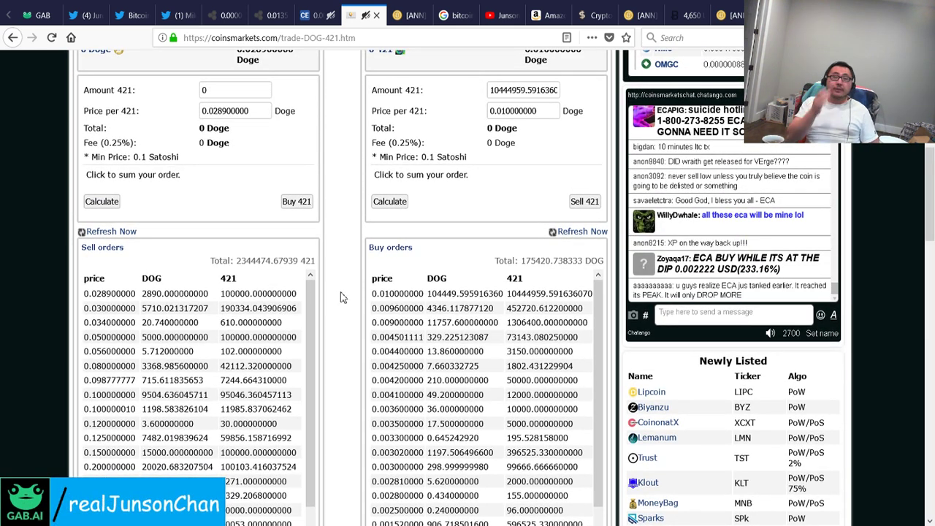
Step: Look up the 421 coin announcement in a new browser tab and follow its link to the new 421 Cannabis Cryptocurrency thread
{"action": "key", "text": "ctrl+t"}
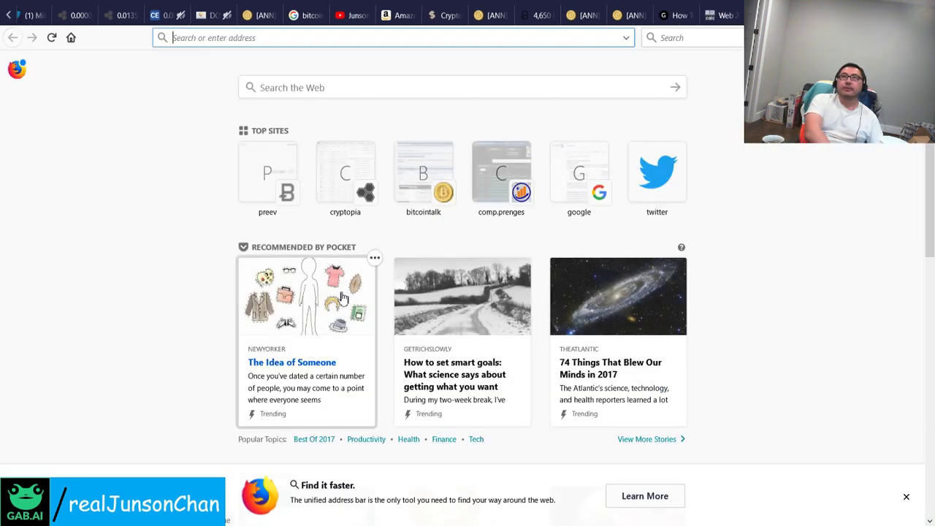
{"action": "type", "text": "421 coin a"}
{"action": "key", "text": "Return"}
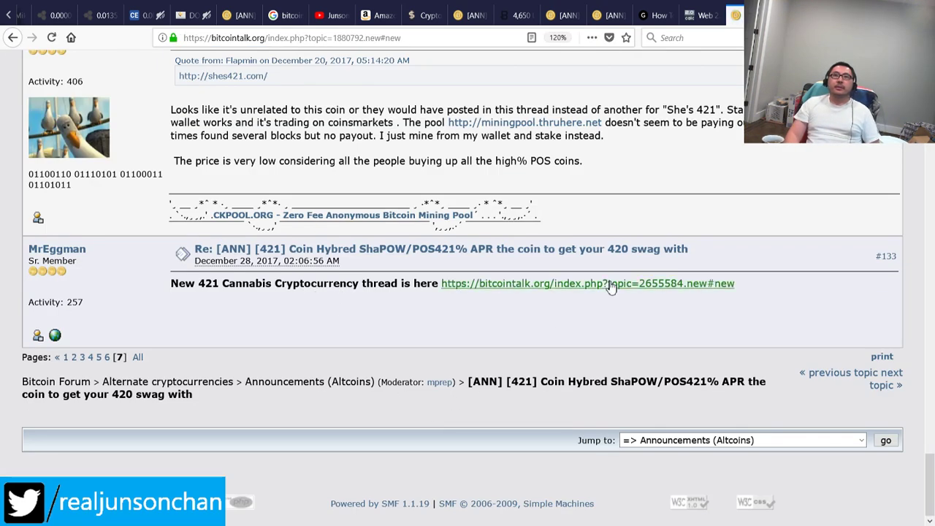
{"action": "left_click", "coordinate": [608, 285]}
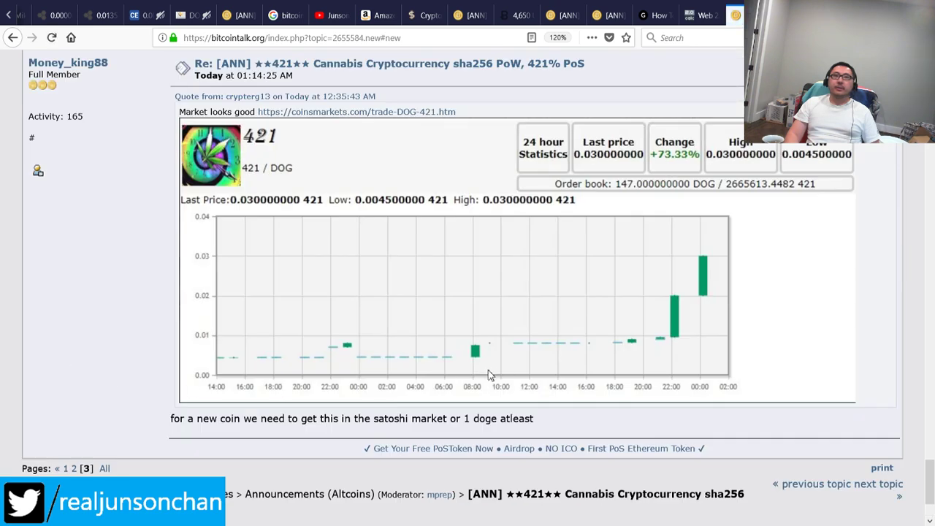
Step: Go to the thread's first page and read the proof-of-stake info, wallets, exchanges, pools, block explorers, and bounties
{"action": "scroll", "coordinate": [488, 369], "scroll_direction": "down", "scroll_amount": 2}
{"action": "scroll", "coordinate": [328, 380], "scroll_direction": "up", "scroll_amount": 5}
{"action": "scroll", "coordinate": [142, 395], "scroll_direction": "down", "scroll_amount": 4}
{"action": "left_click", "coordinate": [69, 357]}
{"action": "scroll", "coordinate": [358, 396], "scroll_direction": "down", "scroll_amount": 8}
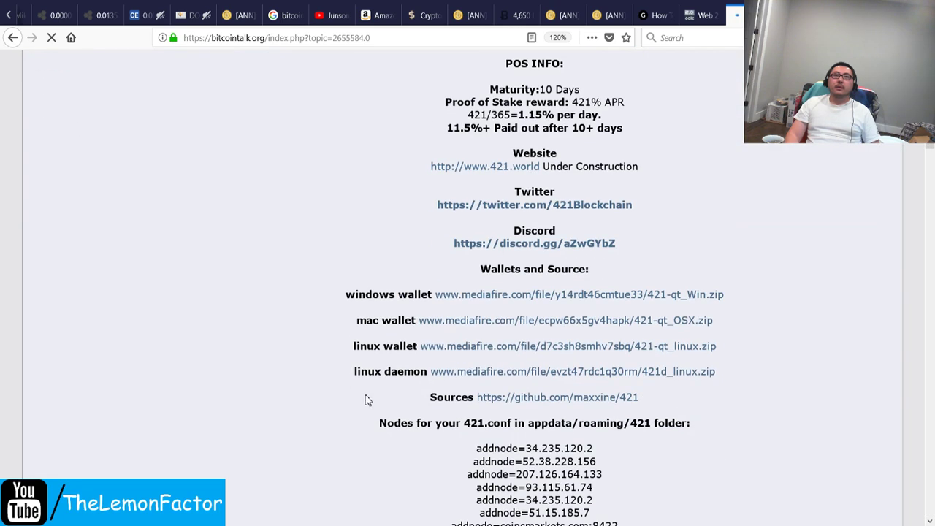
{"action": "scroll", "coordinate": [232, 385], "scroll_direction": "down", "scroll_amount": 6}
{"action": "scroll", "coordinate": [236, 385], "scroll_direction": "down", "scroll_amount": 5}
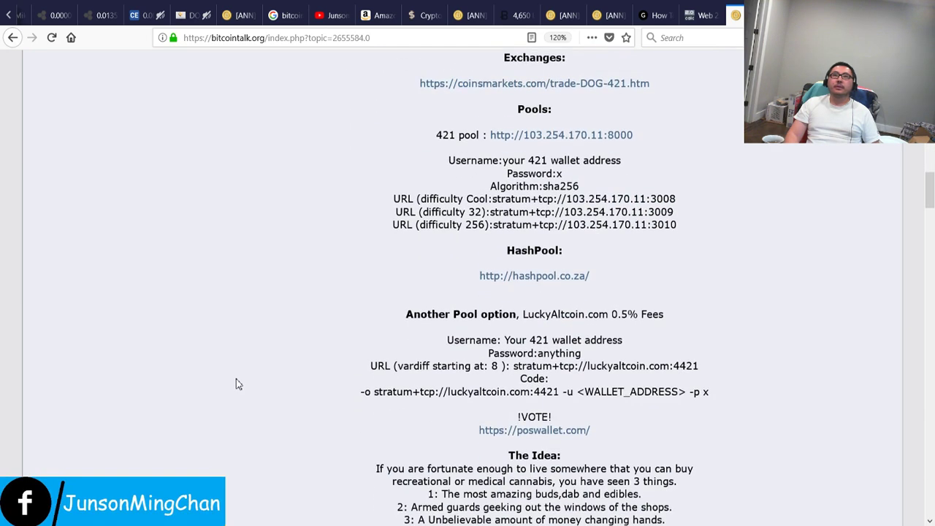
{"action": "scroll", "coordinate": [236, 383], "scroll_direction": "down", "scroll_amount": 5}
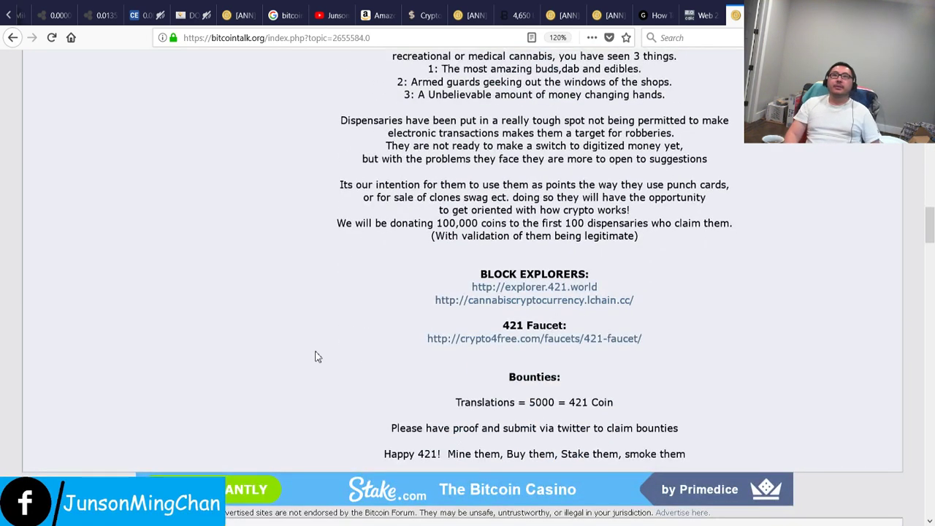
Step: Open the cannabiscryptocurrency.lchain.cc block explorer, check the 421 coin supply, and return to the announcement thread
{"action": "left_click", "coordinate": [450, 302]}
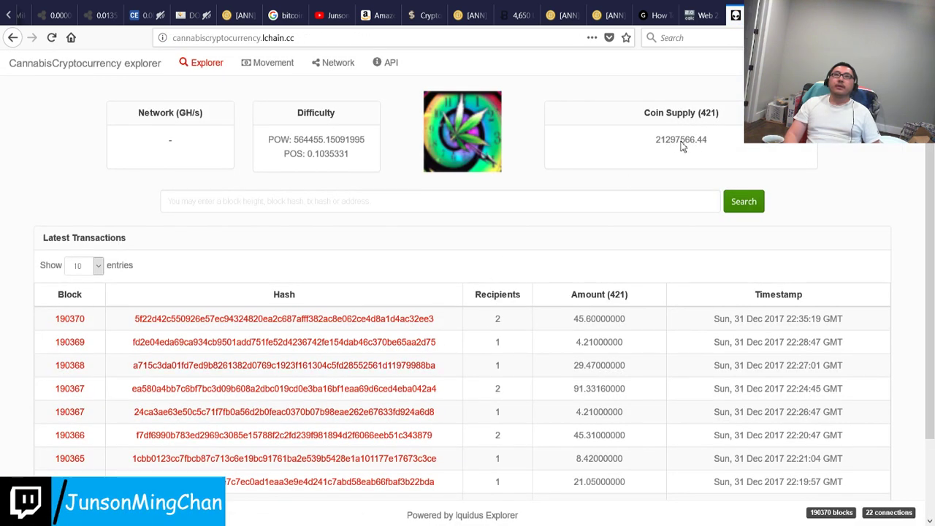
{"action": "left_click_drag", "start_coordinate": [681, 146], "coordinate": [665, 145]}
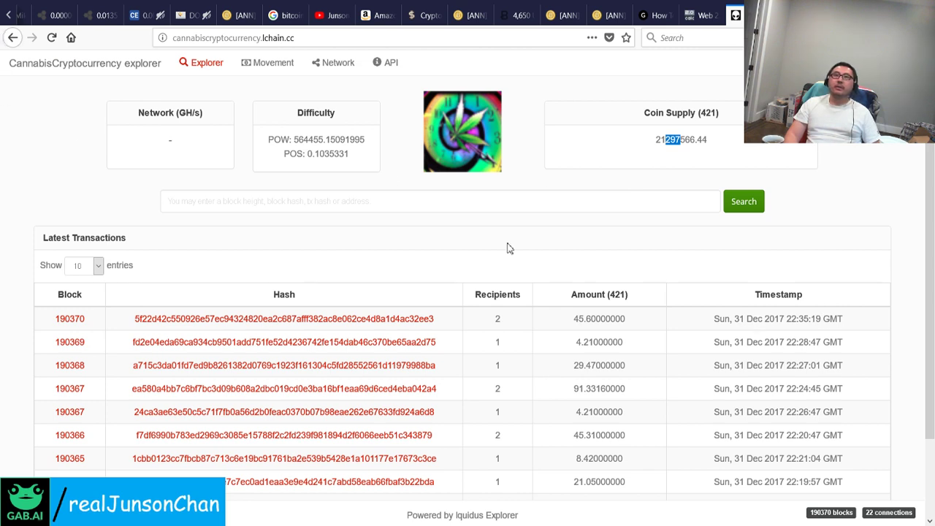
{"action": "left_click", "coordinate": [13, 40]}
Step: Try to open the explorer.421.world block explorer, look over the announcement again, and close its browser tab
{"action": "left_click", "coordinate": [542, 292]}
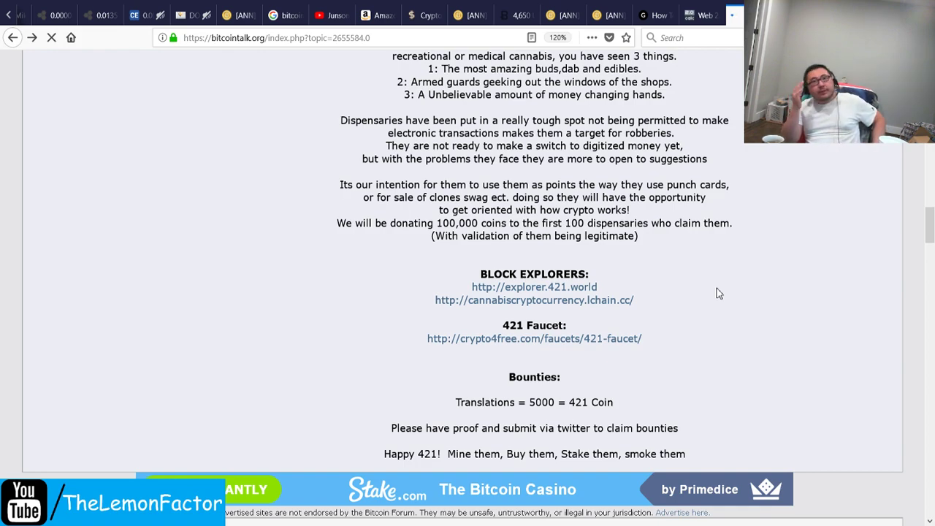
{"action": "scroll", "coordinate": [718, 293], "scroll_direction": "up", "scroll_amount": 5}
{"action": "scroll", "coordinate": [526, 284], "scroll_direction": "up", "scroll_amount": 10}
{"action": "scroll", "coordinate": [122, 395], "scroll_direction": "down", "scroll_amount": 15}
{"action": "scroll", "coordinate": [541, 326], "scroll_direction": "down", "scroll_amount": 5}
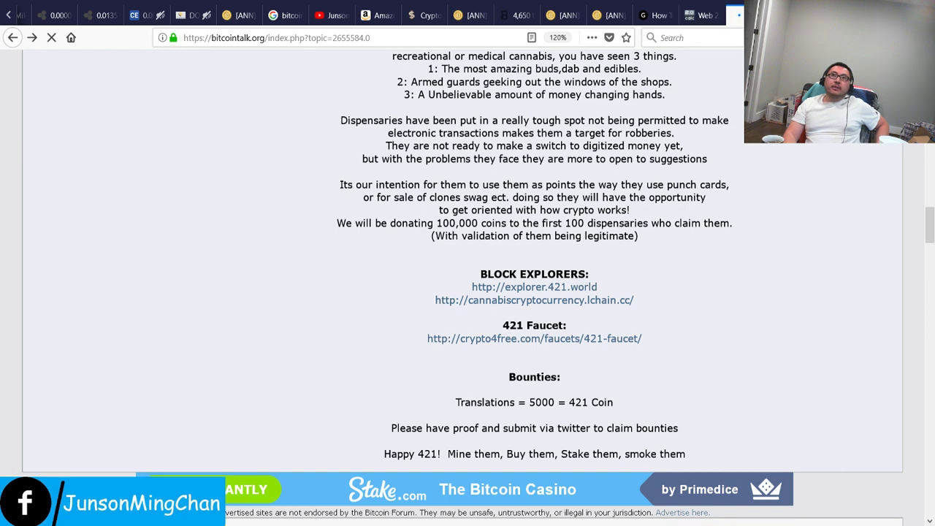
{"action": "key", "text": "ctrl+w"}
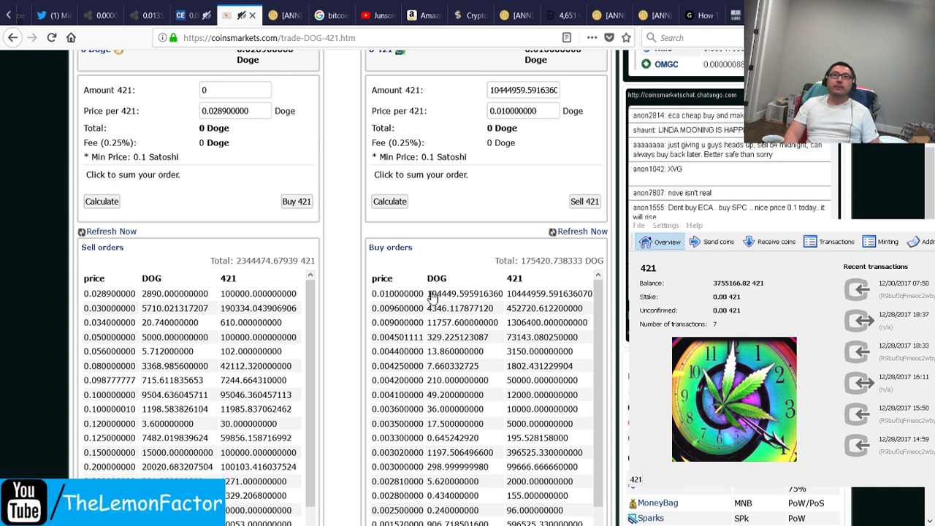
Step: Highlight the top 421 buy order, compare it with the balance in the 421 wallet, and switch back to CoinsMarkets
{"action": "key", "text": "ctrl+a"}
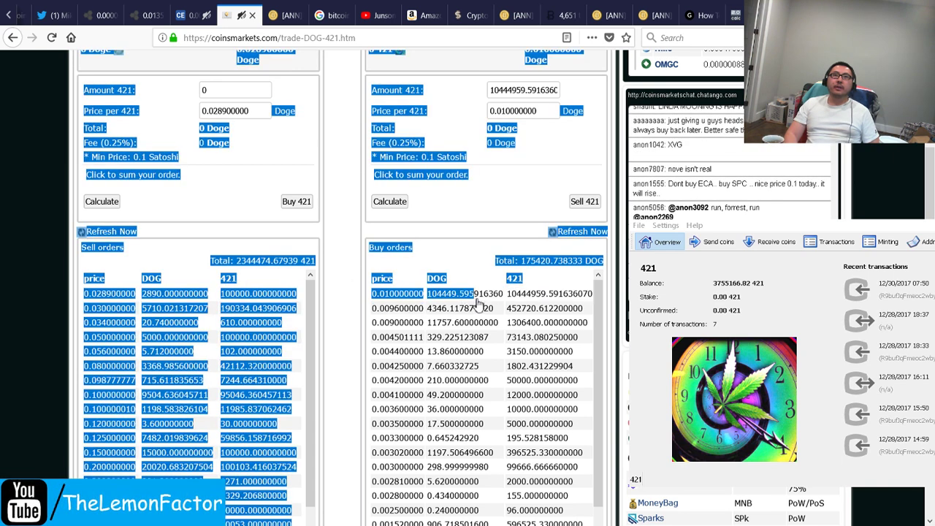
{"action": "left_click", "coordinate": [352, 304]}
{"action": "left_click_drag", "start_coordinate": [371, 300], "coordinate": [593, 297]}
{"action": "left_click", "coordinate": [504, 299]}
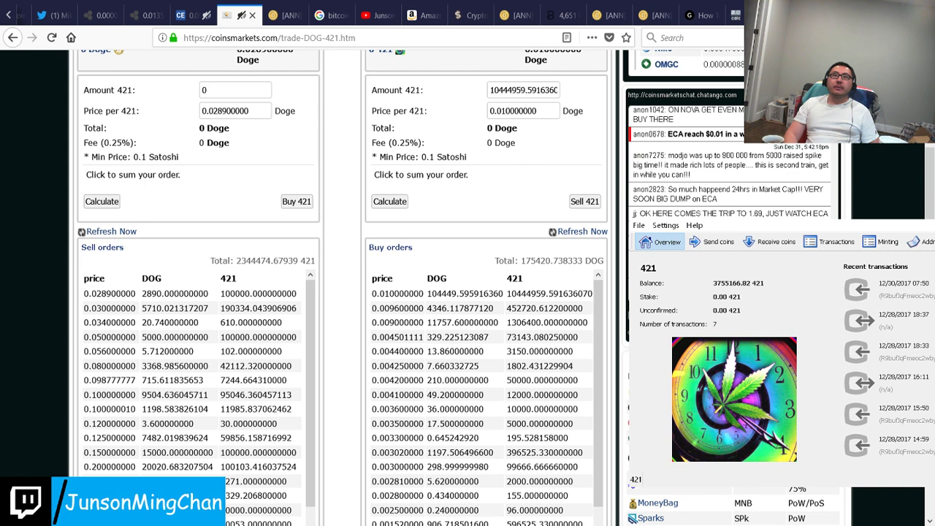
{"action": "key", "text": "alt+Tab"}
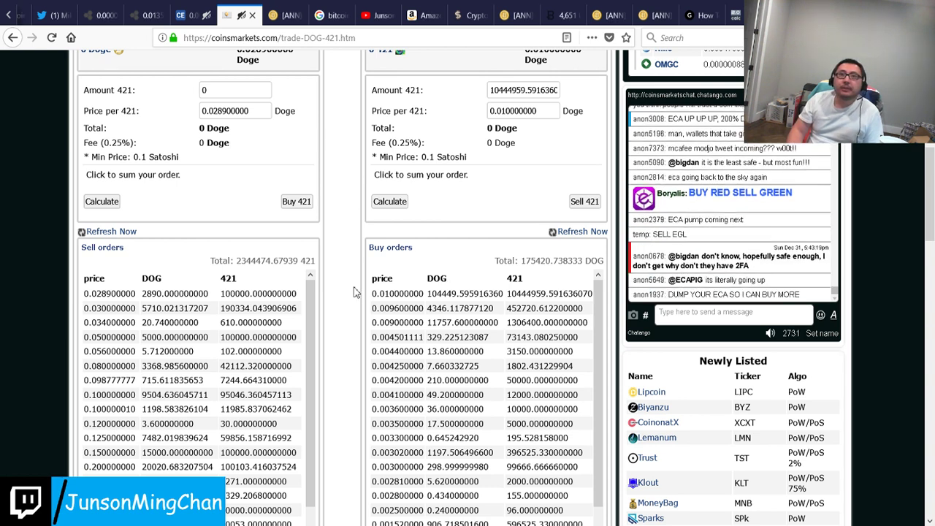
Step: Review the 421/DOGE market's buy and sell orders, trade history, coin details, and highest bid price
{"action": "scroll", "coordinate": [348, 292], "scroll_direction": "up", "scroll_amount": 1}
{"action": "scroll", "coordinate": [219, 343], "scroll_direction": "down", "scroll_amount": 1}
{"action": "scroll", "coordinate": [0, 298], "scroll_direction": "down", "scroll_amount": 4}
{"action": "scroll", "coordinate": [183, 151], "scroll_direction": "down", "scroll_amount": 10}
{"action": "scroll", "coordinate": [256, 304], "scroll_direction": "down", "scroll_amount": 2}
{"action": "scroll", "coordinate": [254, 304], "scroll_direction": "down", "scroll_amount": 3}
{"action": "scroll", "coordinate": [241, 307], "scroll_direction": "up", "scroll_amount": 4}
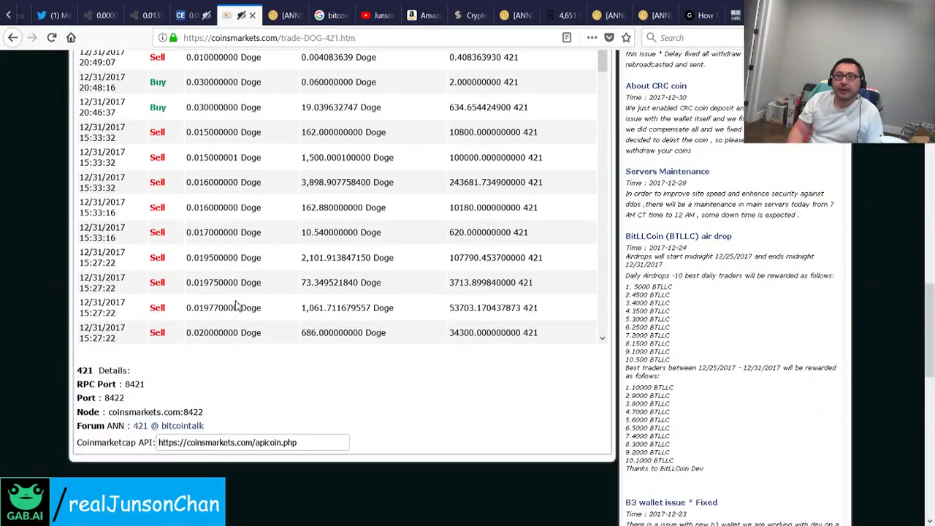
{"action": "scroll", "coordinate": [239, 308], "scroll_direction": "up", "scroll_amount": 4}
{"action": "scroll", "coordinate": [219, 270], "scroll_direction": "up", "scroll_amount": 1}
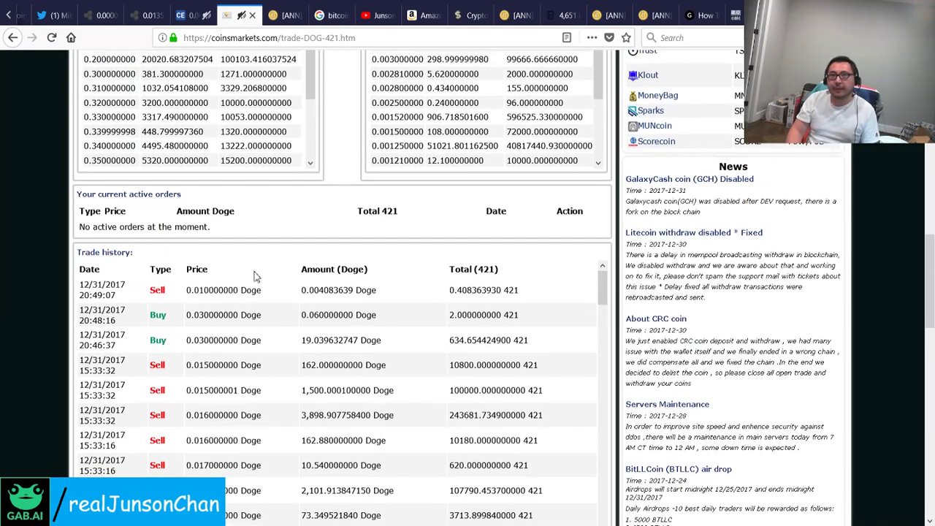
{"action": "scroll", "coordinate": [130, 267], "scroll_direction": "up", "scroll_amount": 5}
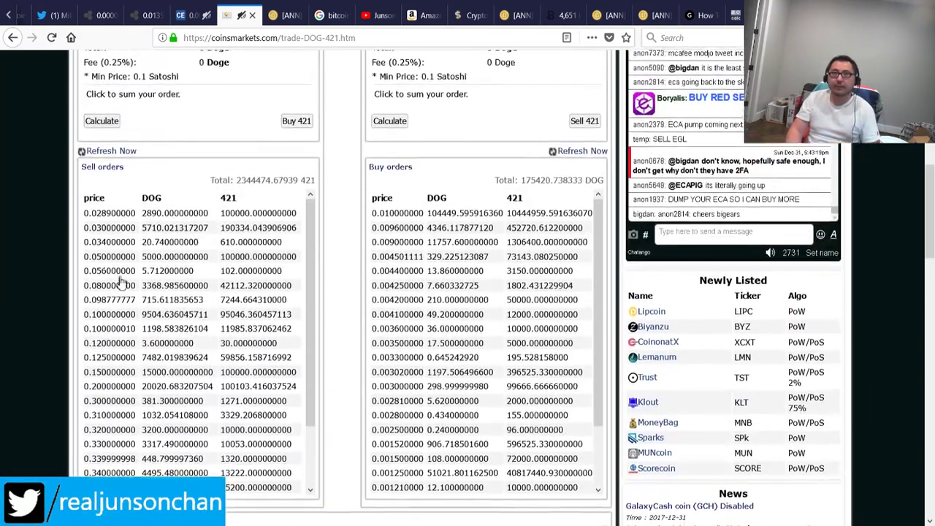
{"action": "scroll", "coordinate": [130, 267], "scroll_direction": "up", "scroll_amount": 5}
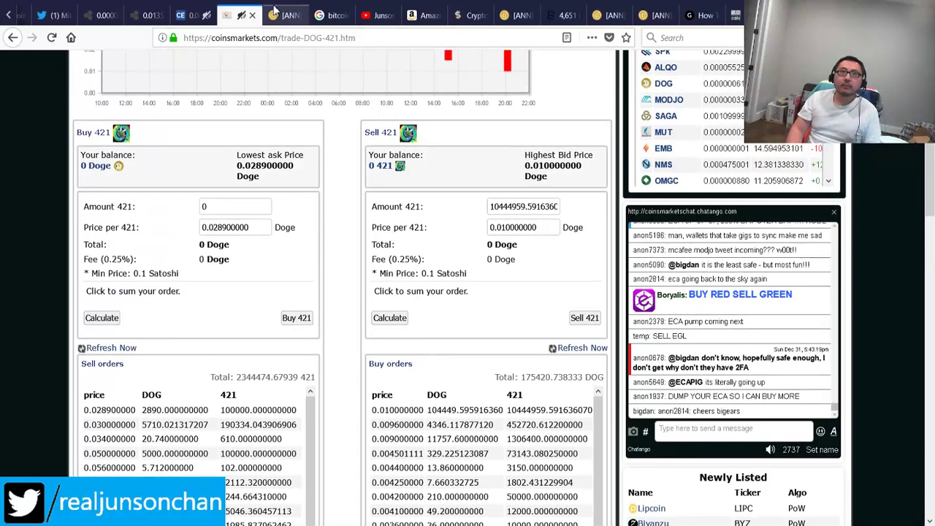
Step: Go back through the Sprouts and COMP markets to 808/LTC, reload it, and review its order book and market history
{"action": "left_click", "coordinate": [179, 14]}
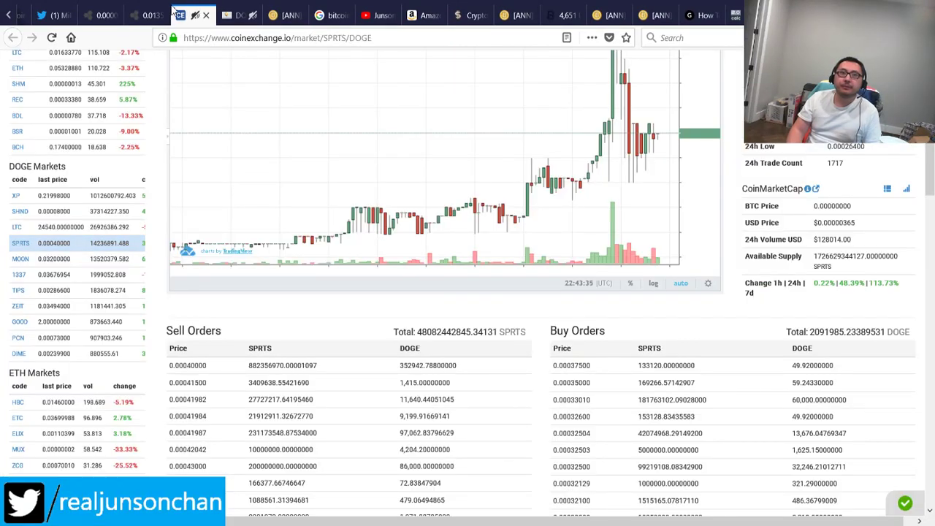
{"action": "left_click", "coordinate": [146, 13]}
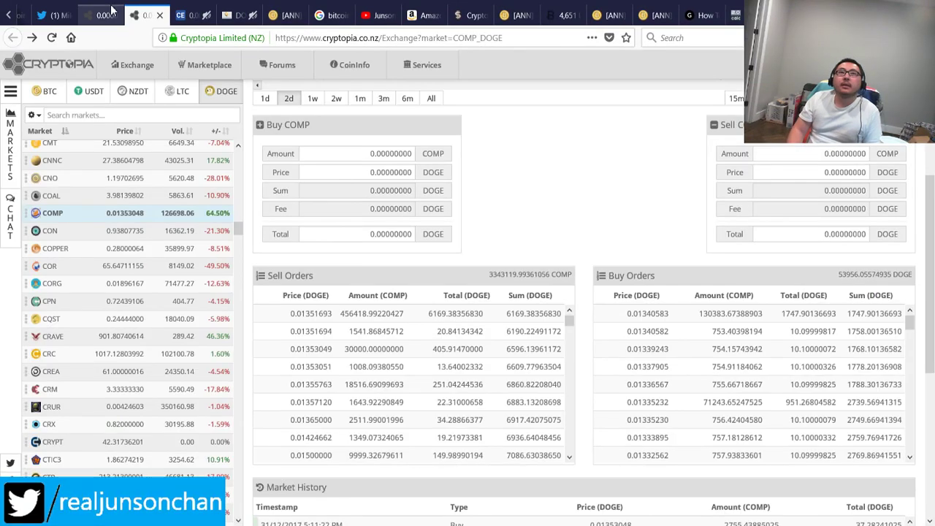
{"action": "left_click", "coordinate": [108, 13]}
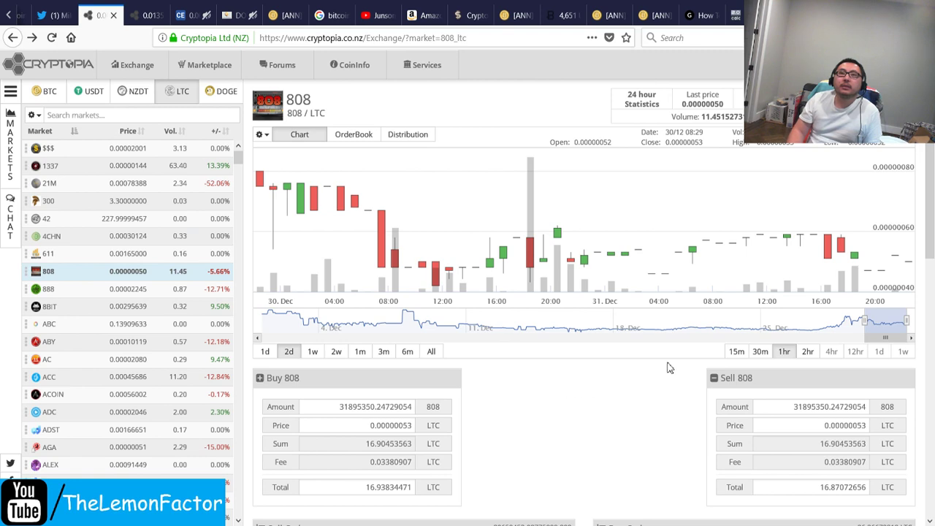
{"action": "key", "text": "F5"}
{"action": "scroll", "coordinate": [598, 407], "scroll_direction": "down", "scroll_amount": 1}
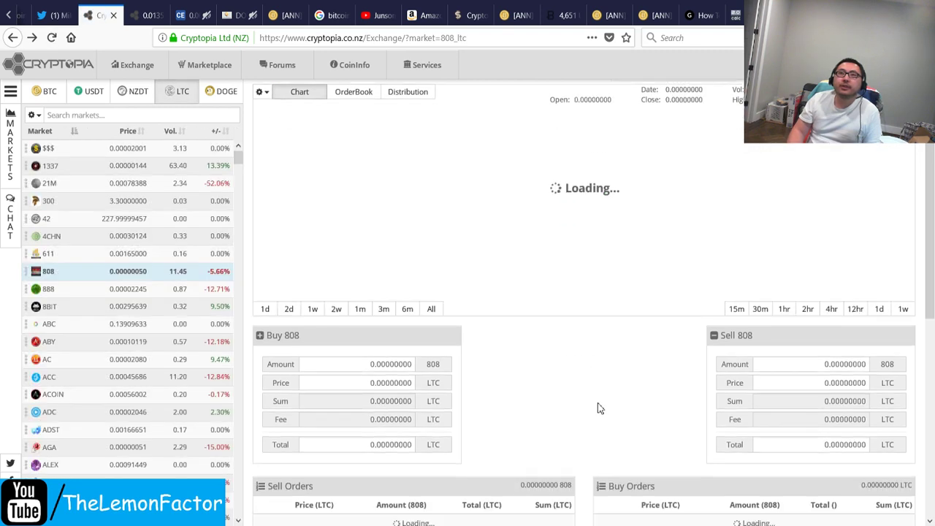
{"action": "scroll", "coordinate": [597, 408], "scroll_direction": "down", "scroll_amount": 3}
{"action": "scroll", "coordinate": [606, 250], "scroll_direction": "down", "scroll_amount": 3}
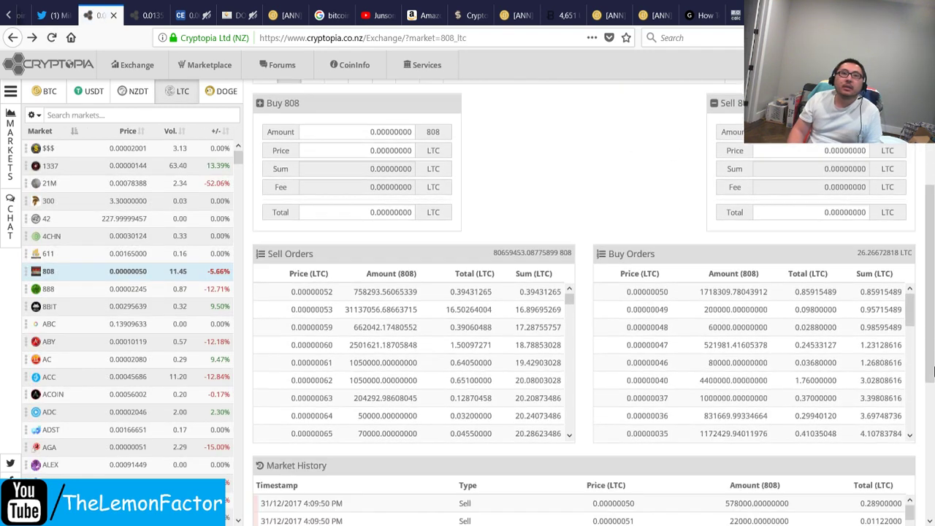
{"action": "scroll", "coordinate": [934, 373], "scroll_direction": "down", "scroll_amount": 4}
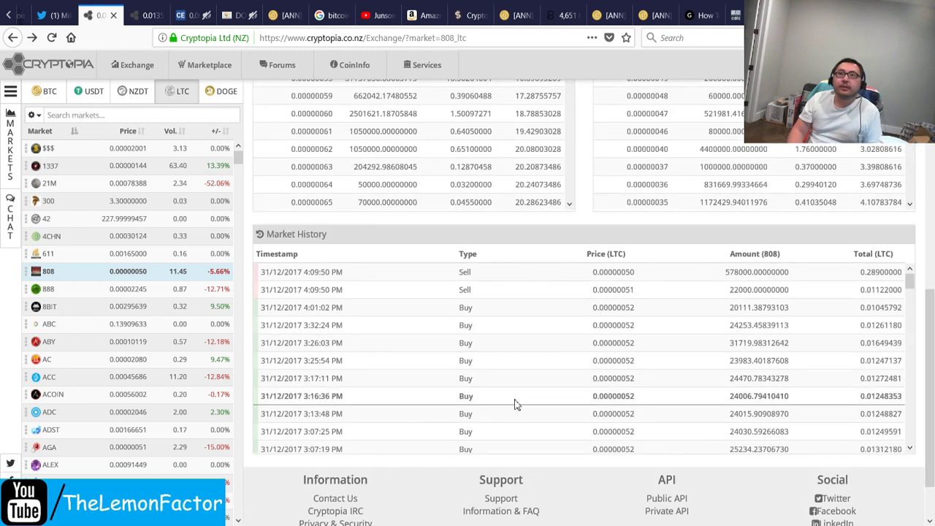
{"action": "scroll", "coordinate": [516, 403], "scroll_direction": "up", "scroll_amount": 5}
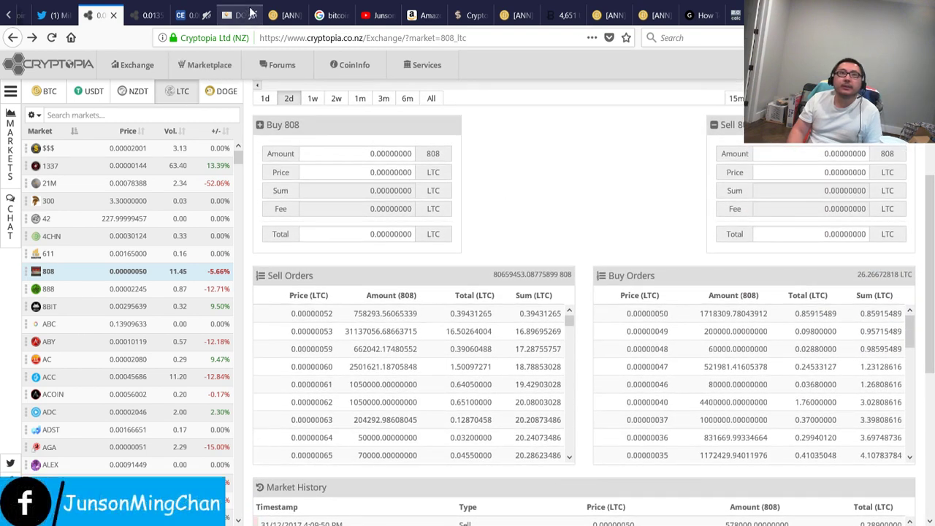
{"action": "left_click", "coordinate": [147, 15]}
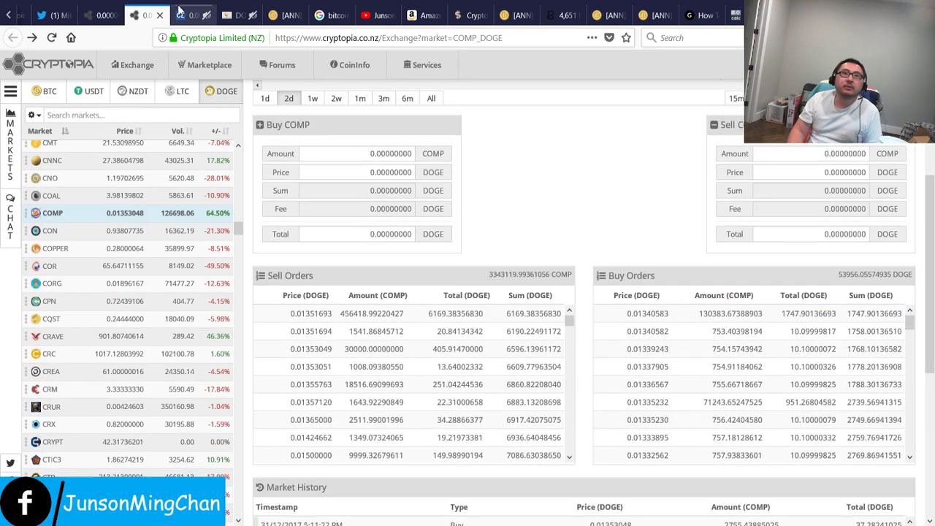
{"action": "left_click", "coordinate": [117, 12]}
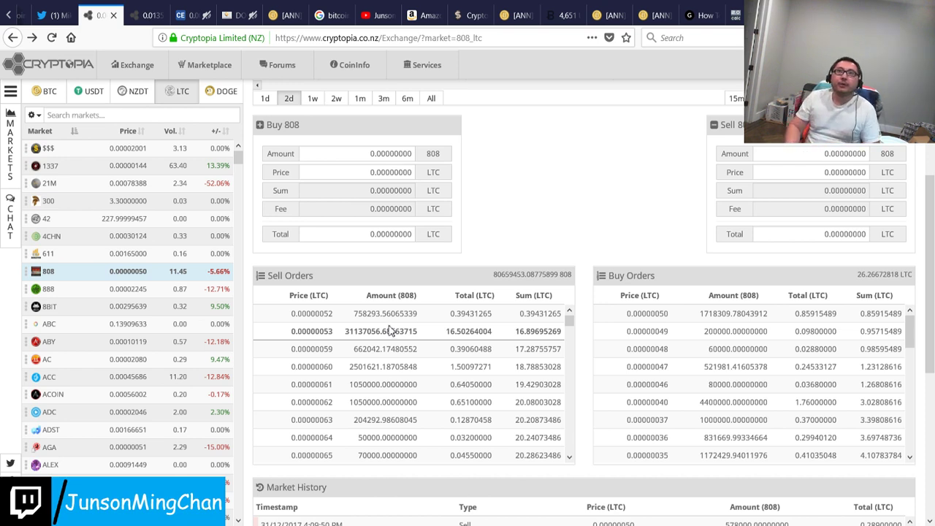
Step: Switch to CoinMarketCap, return to the head of the coin rankings, and reload them for current prices
{"action": "left_click", "coordinate": [464, 13]}
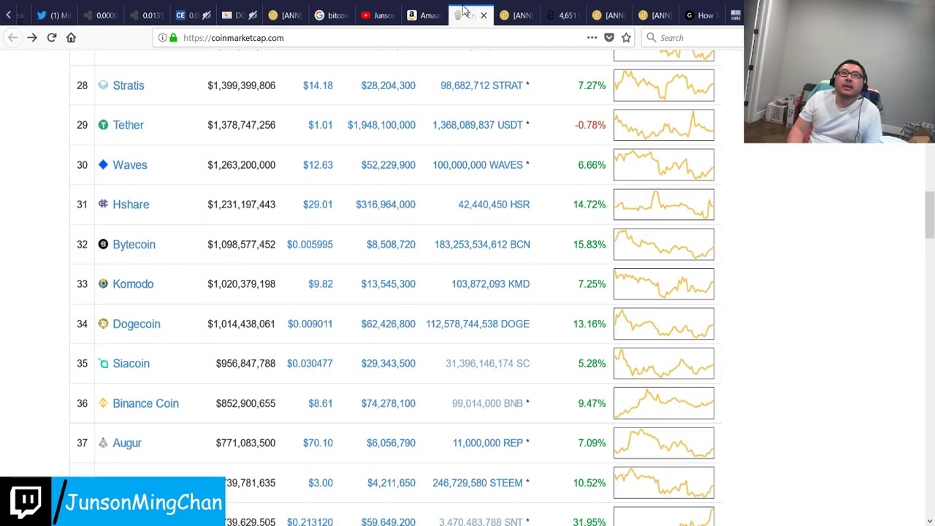
{"action": "scroll", "coordinate": [796, 321], "scroll_direction": "up", "scroll_amount": 5}
{"action": "scroll", "coordinate": [799, 327], "scroll_direction": "up", "scroll_amount": 5}
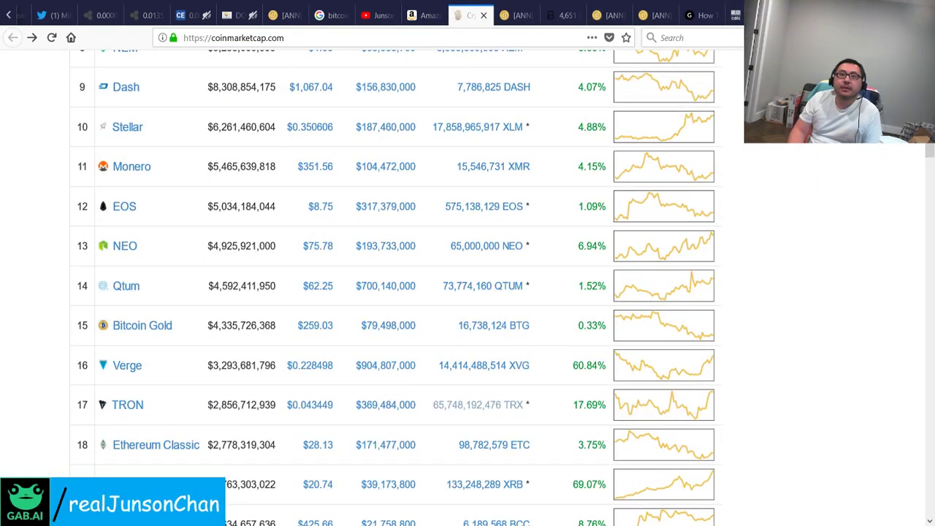
{"action": "scroll", "coordinate": [766, 332], "scroll_direction": "up", "scroll_amount": 5}
{"action": "scroll", "coordinate": [731, 343], "scroll_direction": "down", "scroll_amount": 1}
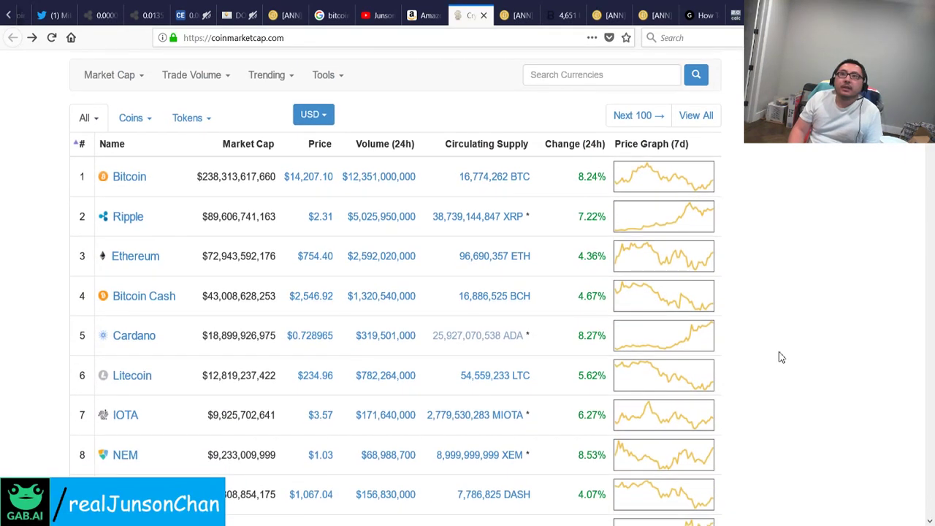
{"action": "key", "text": "F5"}
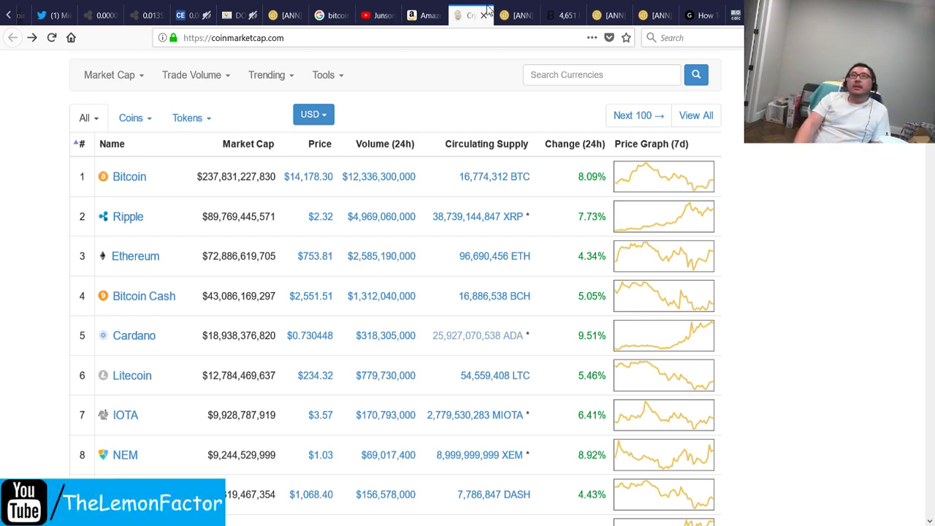
Step: Glance at the 808 announcement thread and the Mine Bigly Amazon page, and return to the 808/LTC market
{"action": "left_click", "coordinate": [561, 13]}
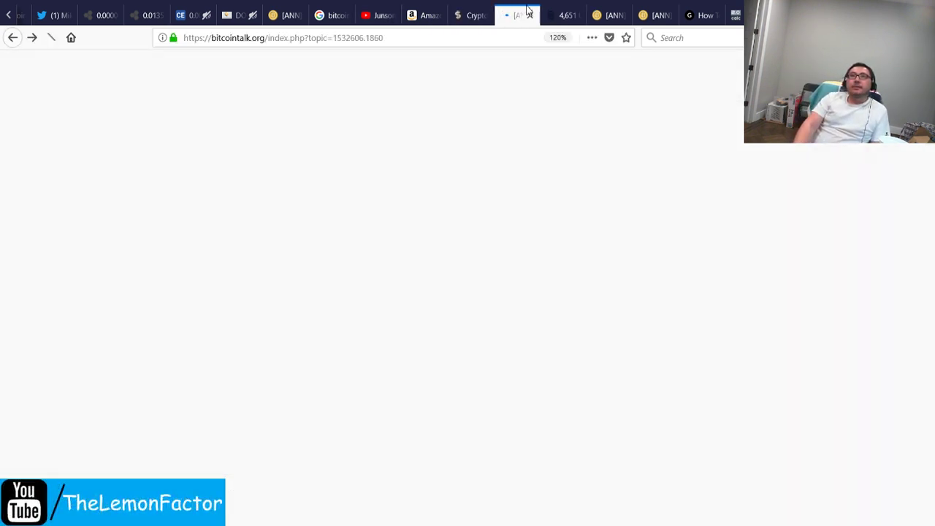
{"action": "left_click", "coordinate": [523, 10]}
{"action": "left_click", "coordinate": [418, 14]}
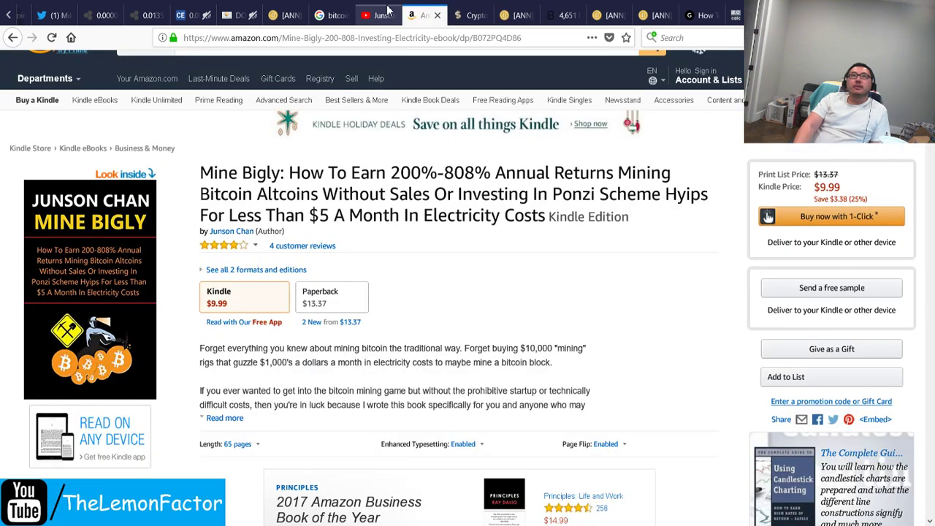
{"action": "left_click", "coordinate": [92, 13]}
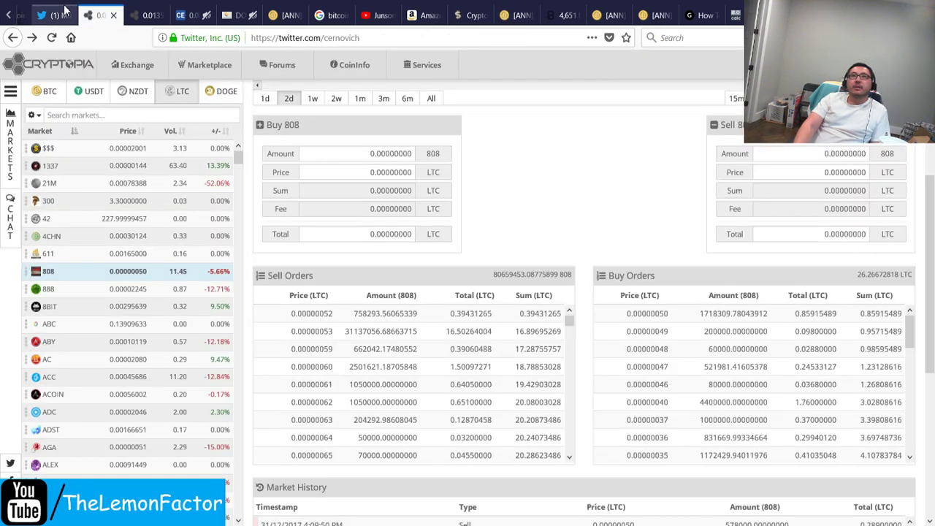
Step: Find the Twitter moment with the 808 coin profit log and read its posts about the remade sell order and earlier sales
{"action": "left_click", "coordinate": [58, 15]}
{"action": "left_click", "coordinate": [110, 13]}
{"action": "left_click", "coordinate": [143, 13]}
{"action": "left_click", "coordinate": [58, 14]}
{"action": "left_click", "coordinate": [14, 16]}
{"action": "left_click", "coordinate": [130, 14]}
{"action": "left_click", "coordinate": [3, 307]}
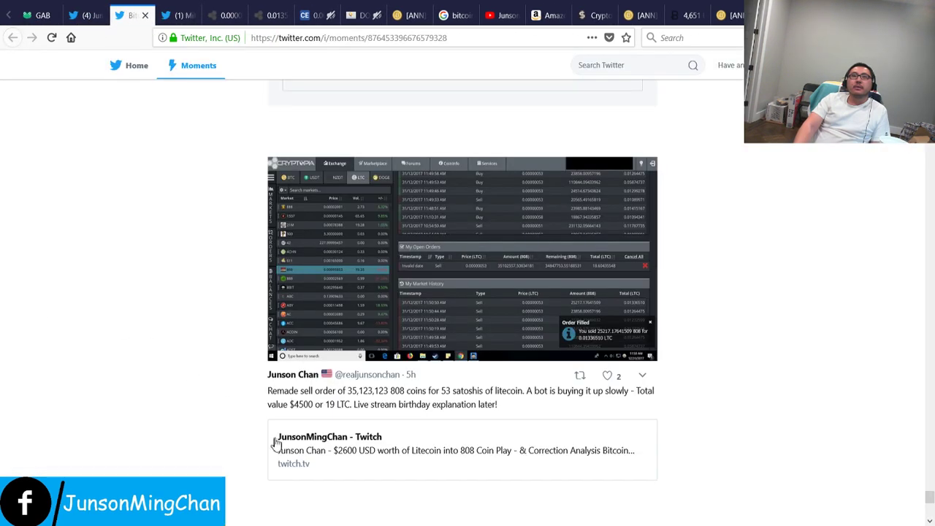
{"action": "scroll", "coordinate": [322, 468], "scroll_direction": "down", "scroll_amount": 5}
{"action": "scroll", "coordinate": [334, 467], "scroll_direction": "up", "scroll_amount": 3}
{"action": "scroll", "coordinate": [375, 319], "scroll_direction": "up", "scroll_amount": 3}
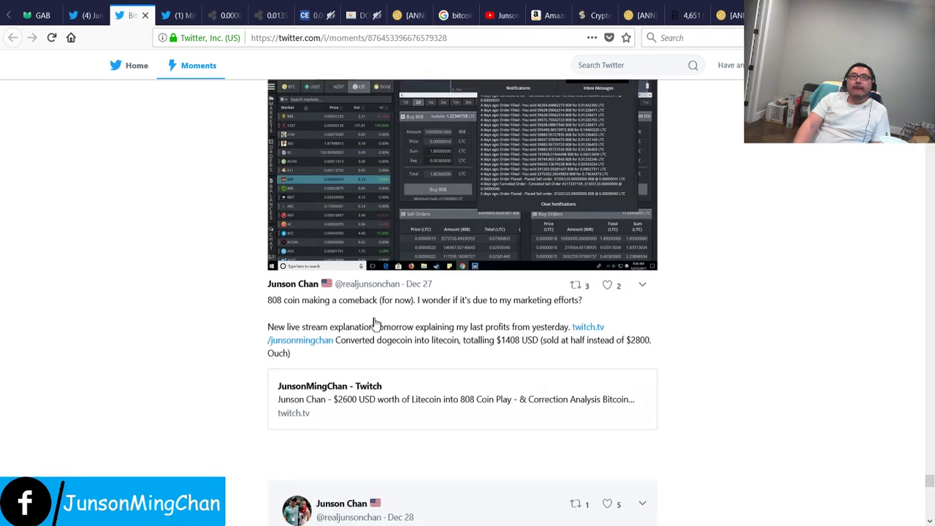
{"action": "scroll", "coordinate": [375, 320], "scroll_direction": "up", "scroll_amount": 1}
{"action": "scroll", "coordinate": [383, 368], "scroll_direction": "down", "scroll_amount": 15}
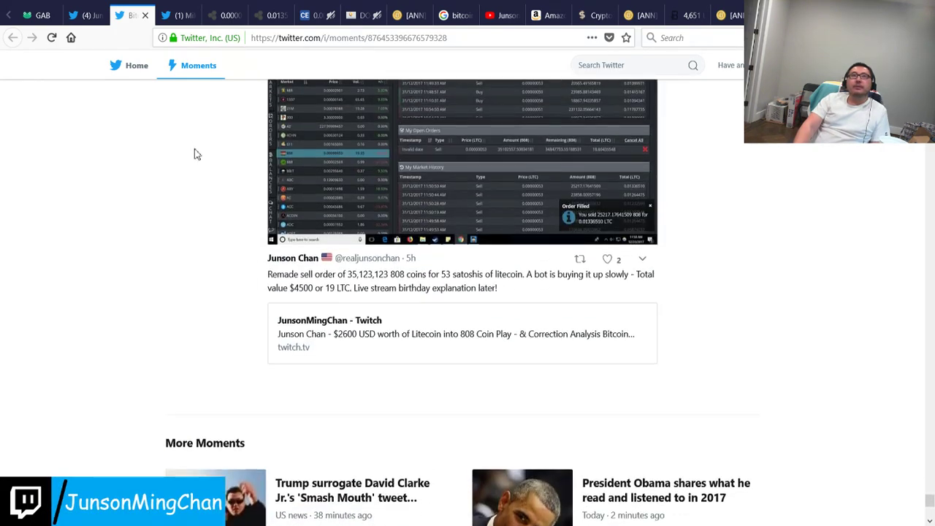
Step: Close the extra Twitter profile beside the moment and recheck the 808, Sprouts, and COMP markets
{"action": "left_click", "coordinate": [181, 15]}
{"action": "left_click", "coordinate": [87, 15]}
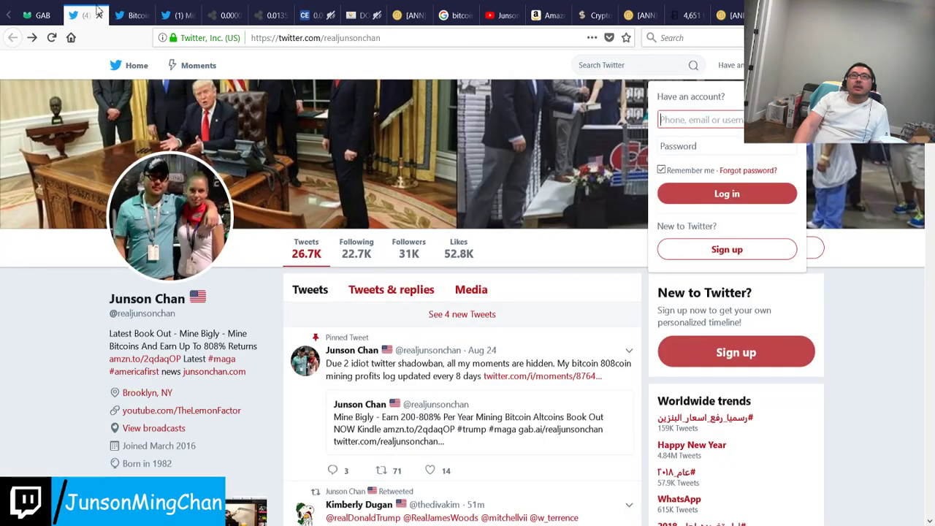
{"action": "left_click", "coordinate": [183, 15]}
{"action": "left_click", "coordinate": [192, 14]}
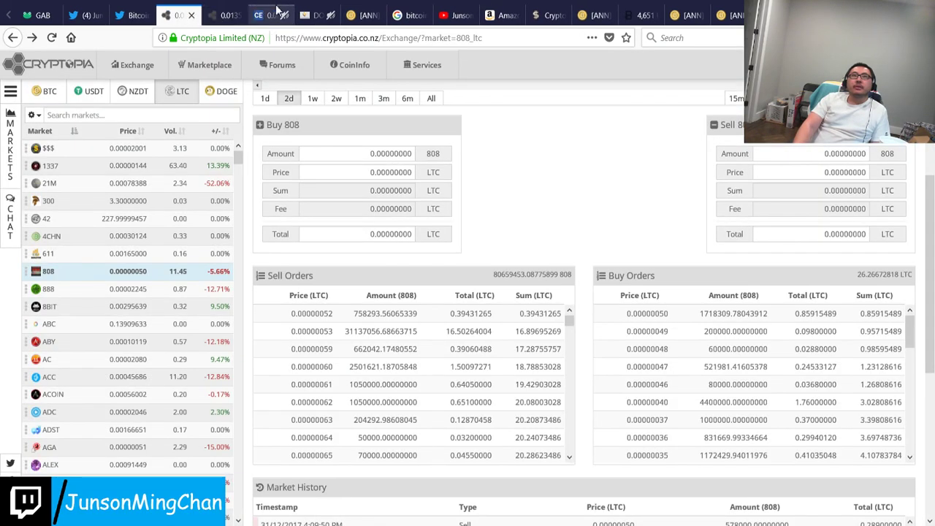
{"action": "left_click", "coordinate": [277, 9]}
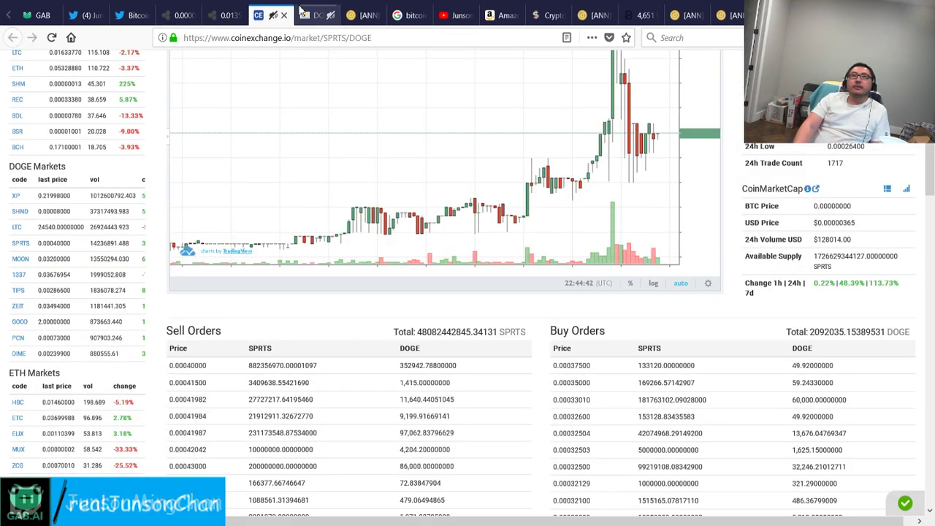
{"action": "left_click", "coordinate": [228, 11]}
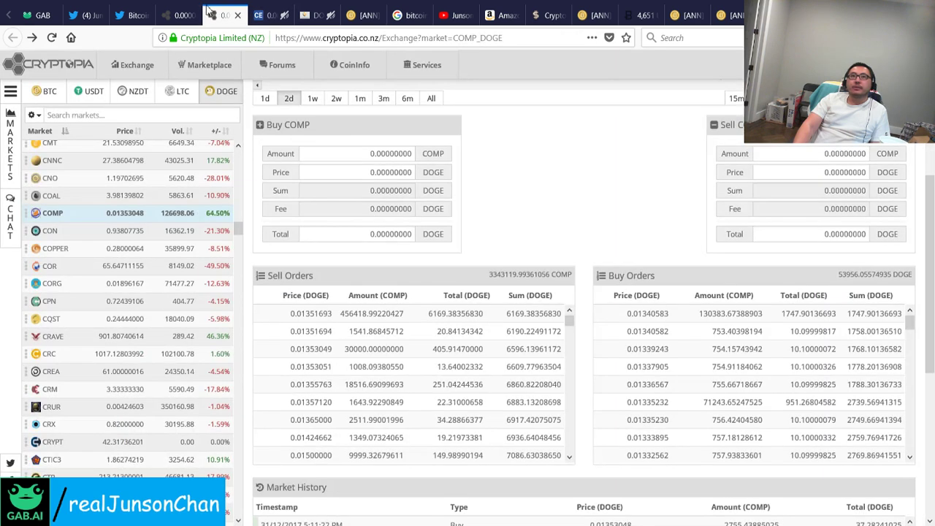
Step: Show the Mine Bigly Kindle page on Amazon, highlight its full title, and look over the description and related books
{"action": "left_click", "coordinate": [509, 14]}
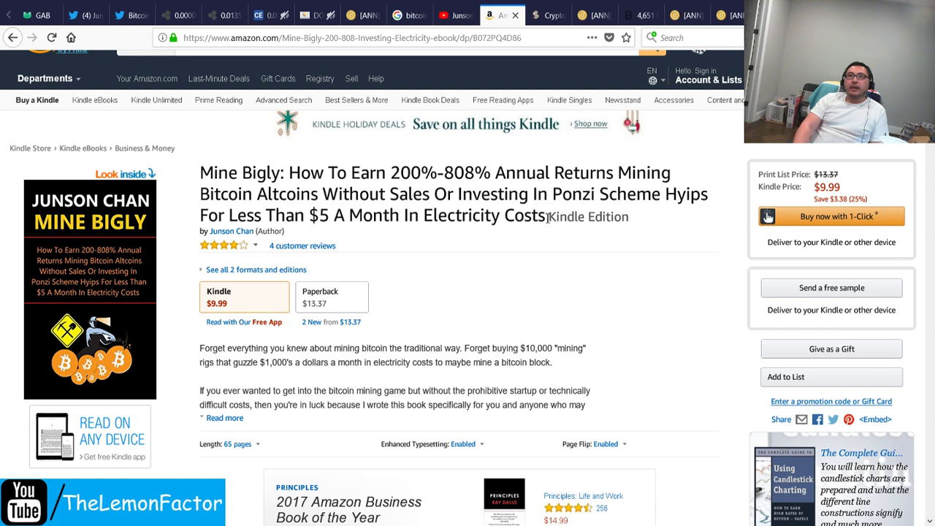
{"action": "left_click_drag", "start_coordinate": [547, 217], "coordinate": [201, 172]}
{"action": "left_click", "coordinate": [421, 216]}
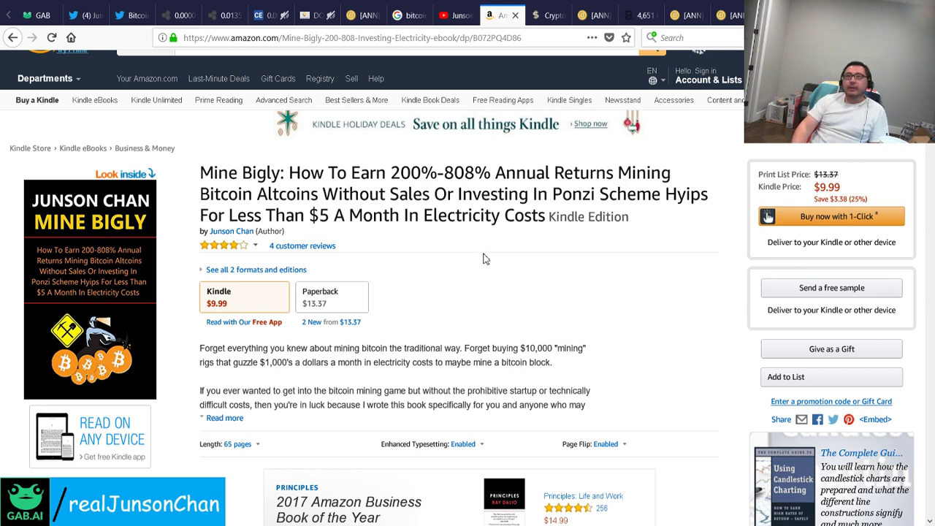
{"action": "scroll", "coordinate": [482, 270], "scroll_direction": "down", "scroll_amount": 4}
{"action": "scroll", "coordinate": [261, 341], "scroll_direction": "up", "scroll_amount": 5}
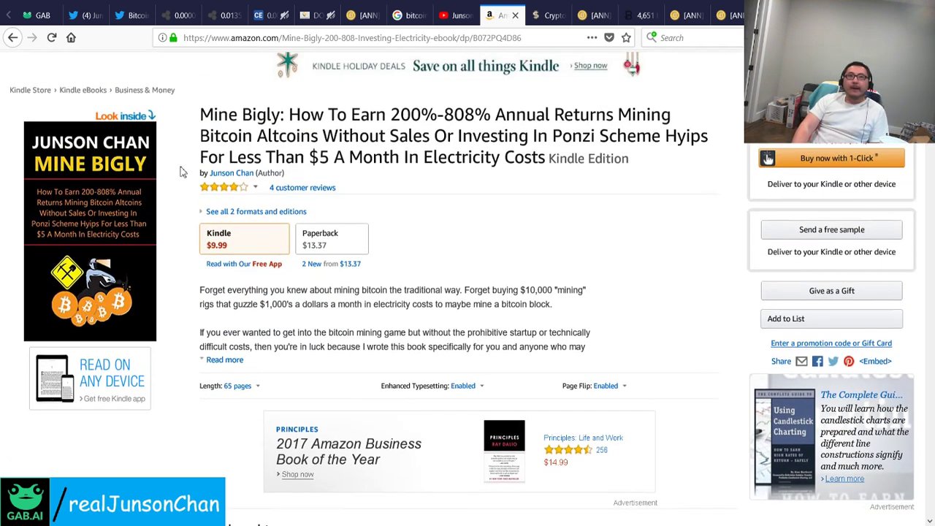
{"action": "scroll", "coordinate": [699, 375], "scroll_direction": "down", "scroll_amount": 10}
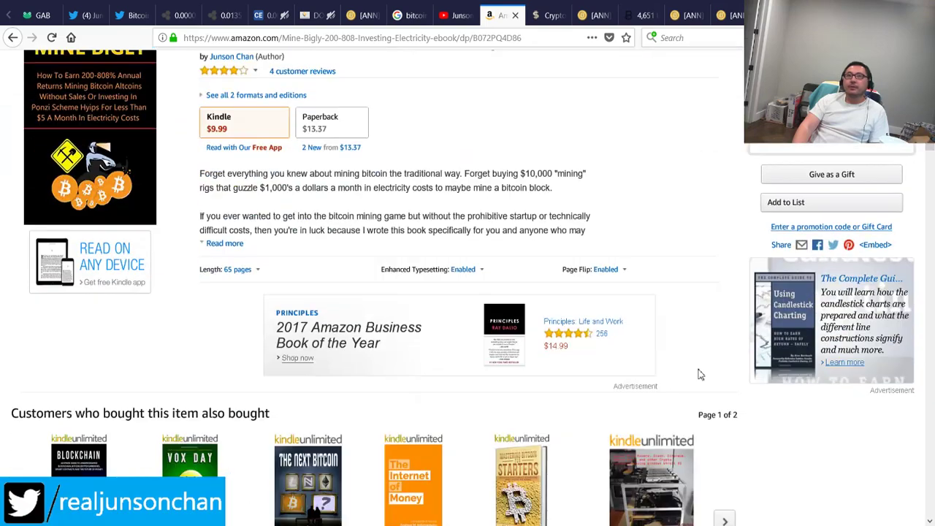
{"action": "scroll", "coordinate": [714, 375], "scroll_direction": "up", "scroll_amount": 9}
{"action": "scroll", "coordinate": [500, 350], "scroll_direction": "up", "scroll_amount": 1}
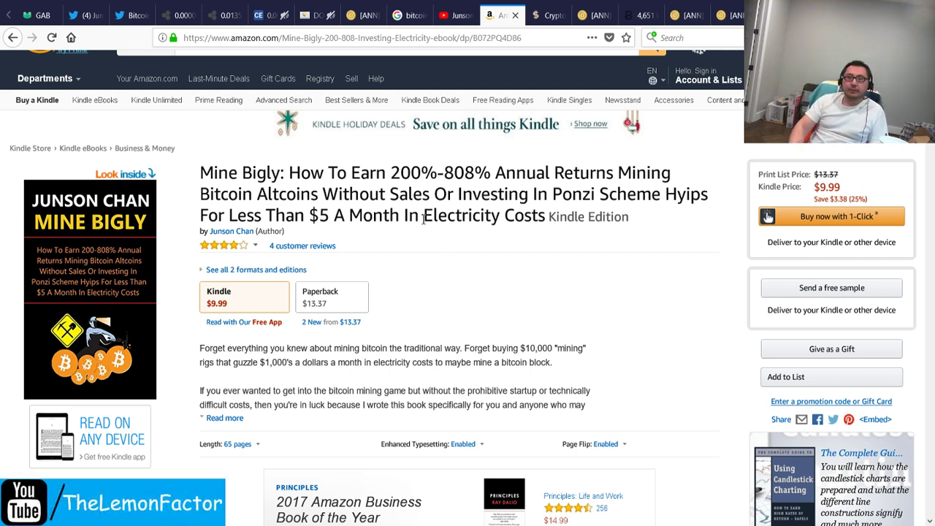
Step: Glance at the 808 announcement thread, skim the recent Sprouts thread posts, and open the Sprouts thread's last page, 49
{"action": "left_click", "coordinate": [589, 14]}
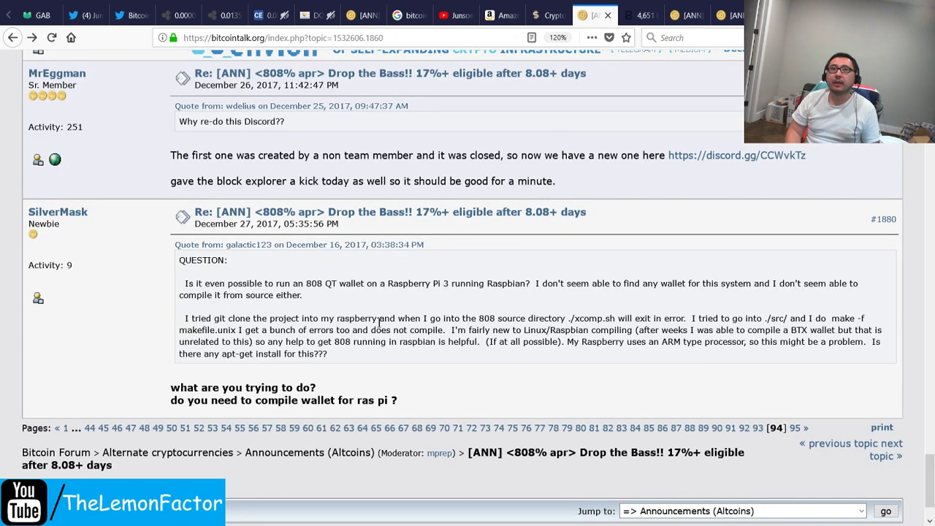
{"action": "left_click", "coordinate": [683, 14]}
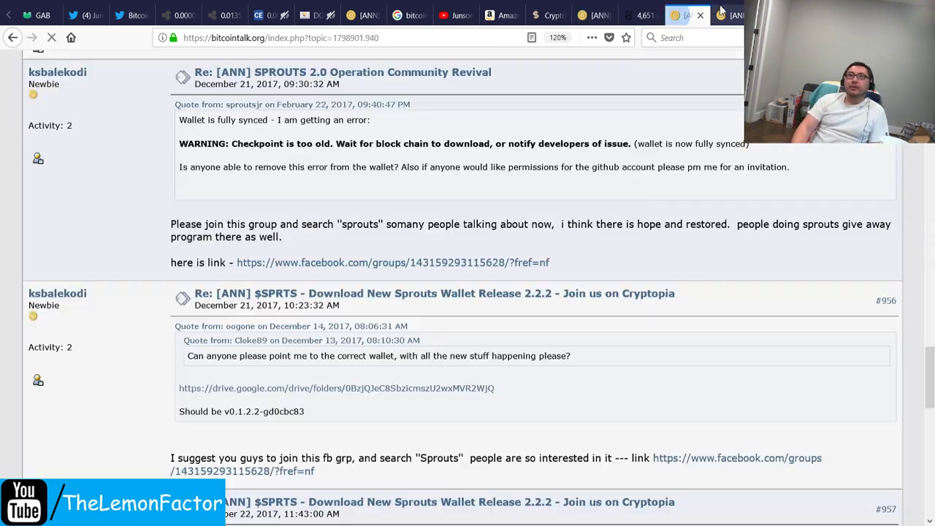
{"action": "scroll", "coordinate": [562, 417], "scroll_direction": "down", "scroll_amount": 10}
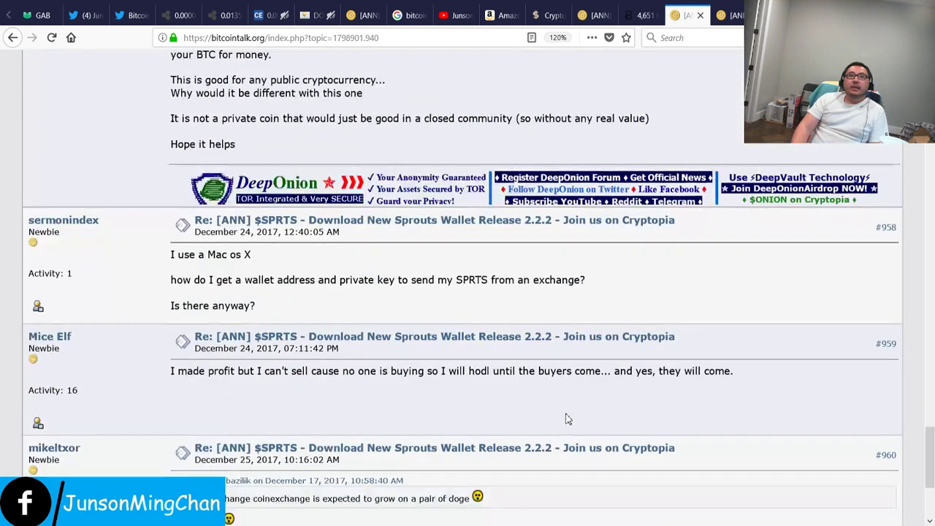
{"action": "scroll", "coordinate": [569, 418], "scroll_direction": "down", "scroll_amount": 5}
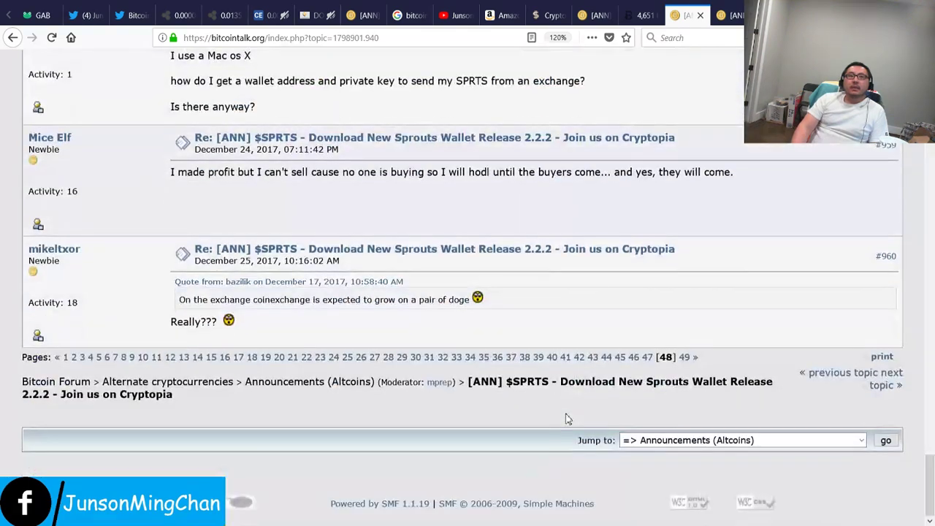
{"action": "left_click", "coordinate": [684, 358]}
Step: Read the Sprouts posts on page 49 down to the newest replies, marking text in the comment about the coin's supply and growth
{"action": "scroll", "coordinate": [438, 409], "scroll_direction": "down", "scroll_amount": 3}
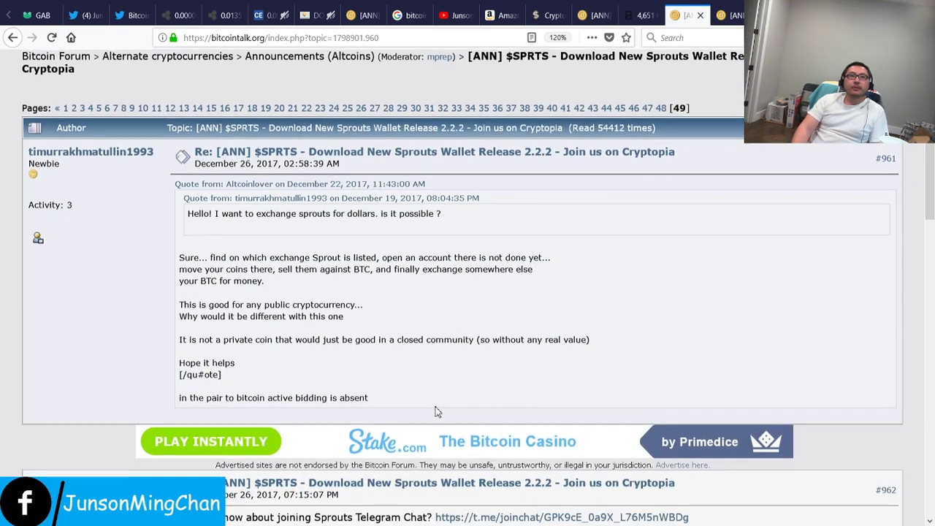
{"action": "scroll", "coordinate": [436, 411], "scroll_direction": "down", "scroll_amount": 3}
{"action": "scroll", "coordinate": [180, 361], "scroll_direction": "down", "scroll_amount": 3}
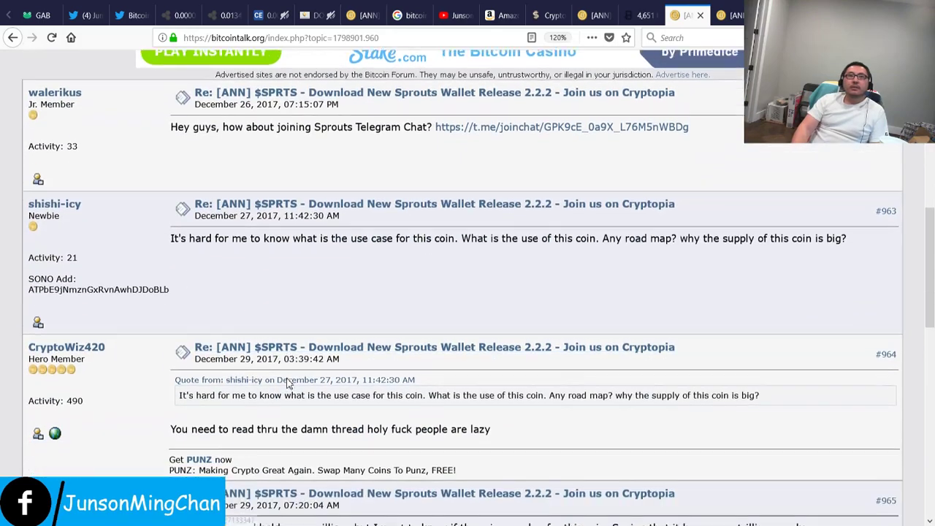
{"action": "scroll", "coordinate": [287, 384], "scroll_direction": "down", "scroll_amount": 5}
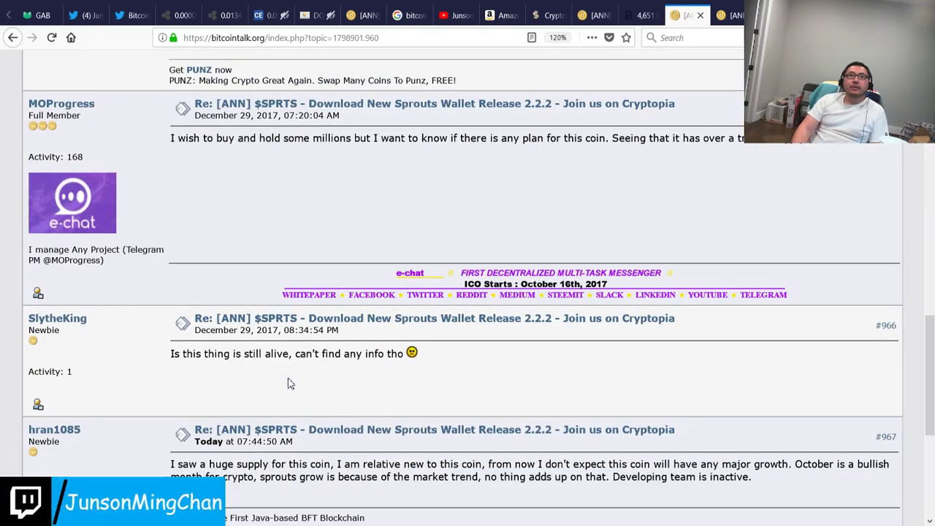
{"action": "scroll", "coordinate": [288, 383], "scroll_direction": "down", "scroll_amount": 4}
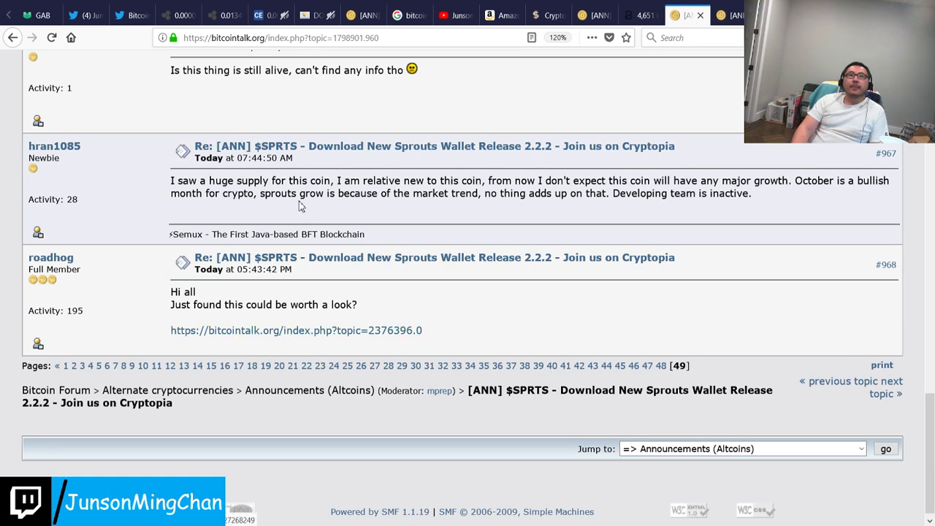
{"action": "left_click_drag", "start_coordinate": [404, 182], "coordinate": [379, 191]}
{"action": "left_click", "coordinate": [542, 187]}
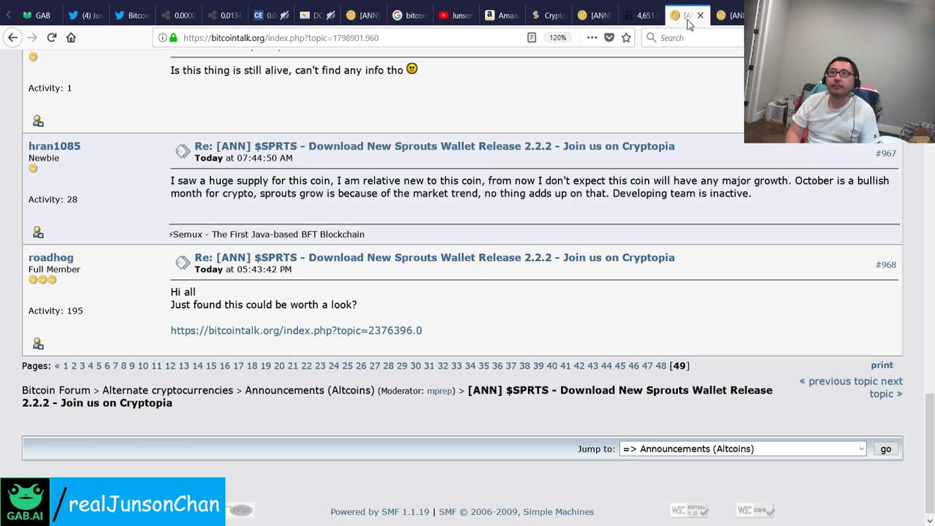
Step: Glance at the 421 announcement thread and return to the Mine Bigly Kindle page on Amazon
{"action": "left_click", "coordinate": [726, 10]}
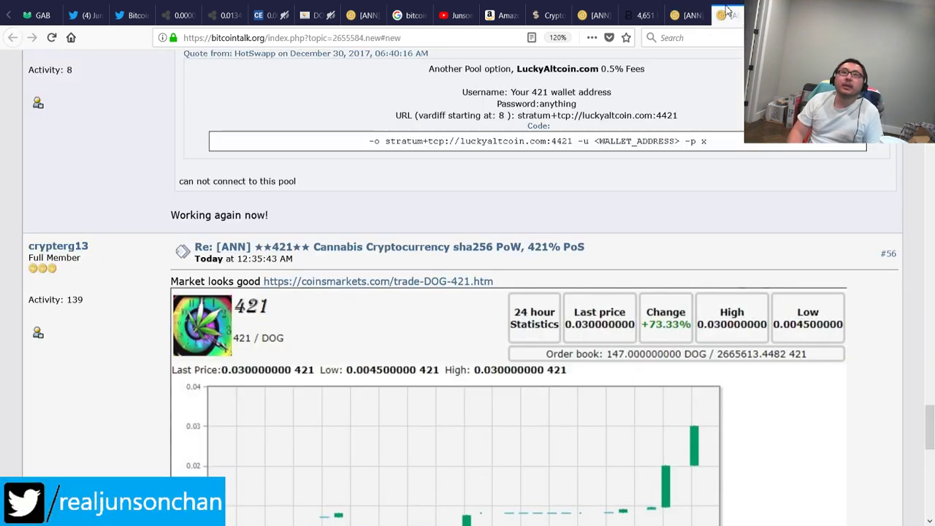
{"action": "left_click", "coordinate": [496, 12]}
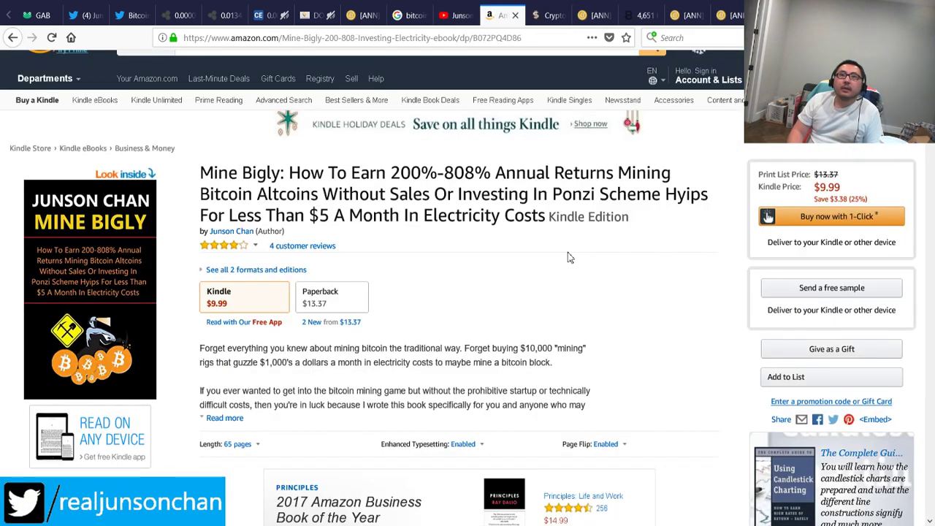